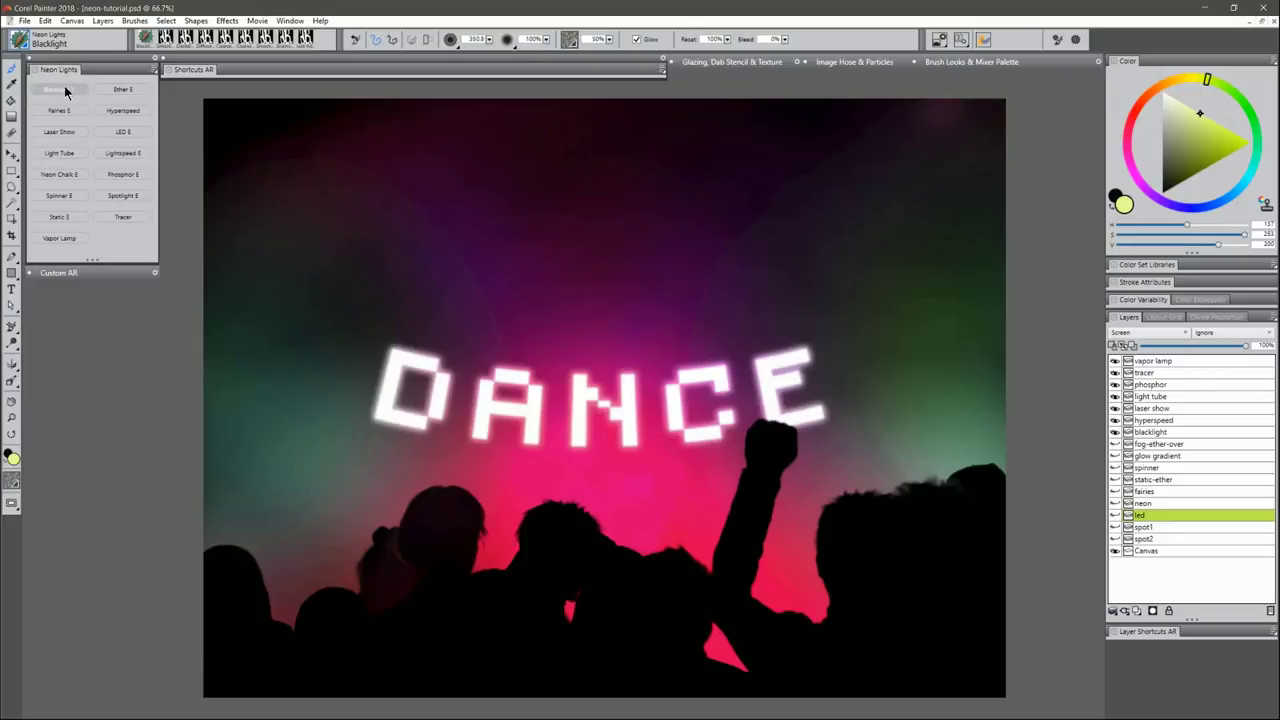
- Select the blacklight layer and set the Blacklight brush colour to a near-black blue-violet
click(1150, 432)
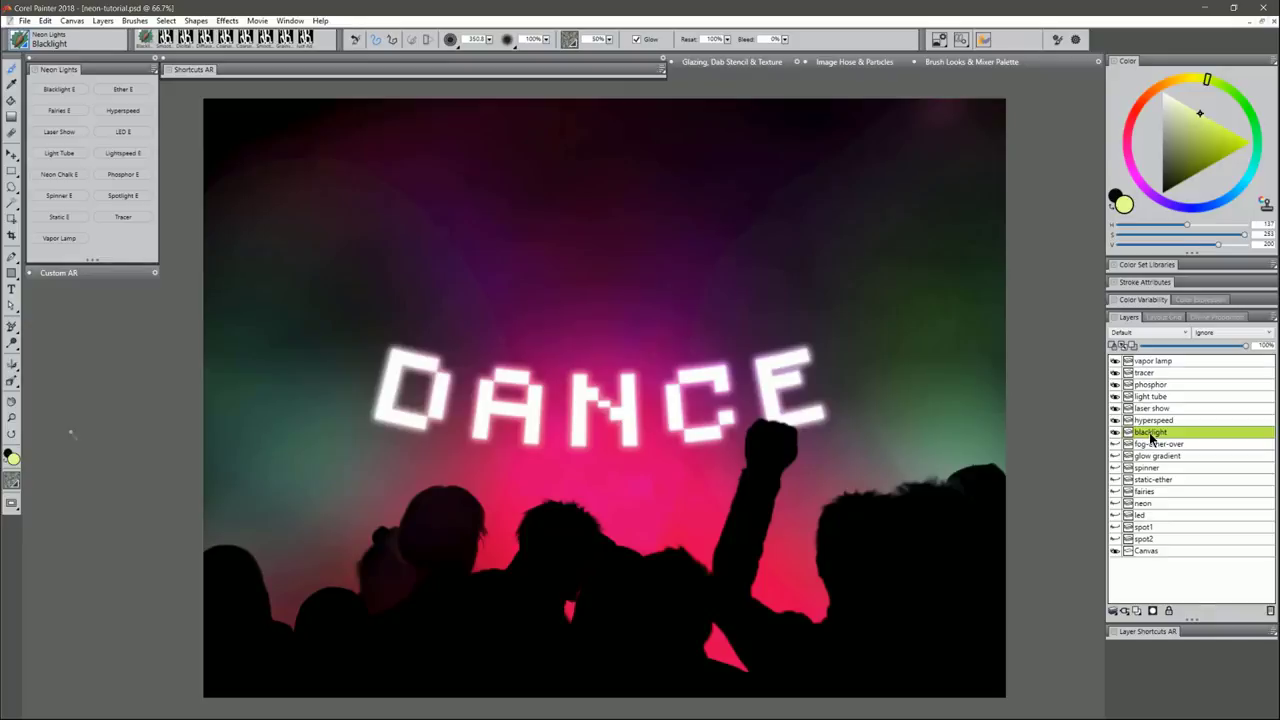
drag(1176, 210, 1167, 206)
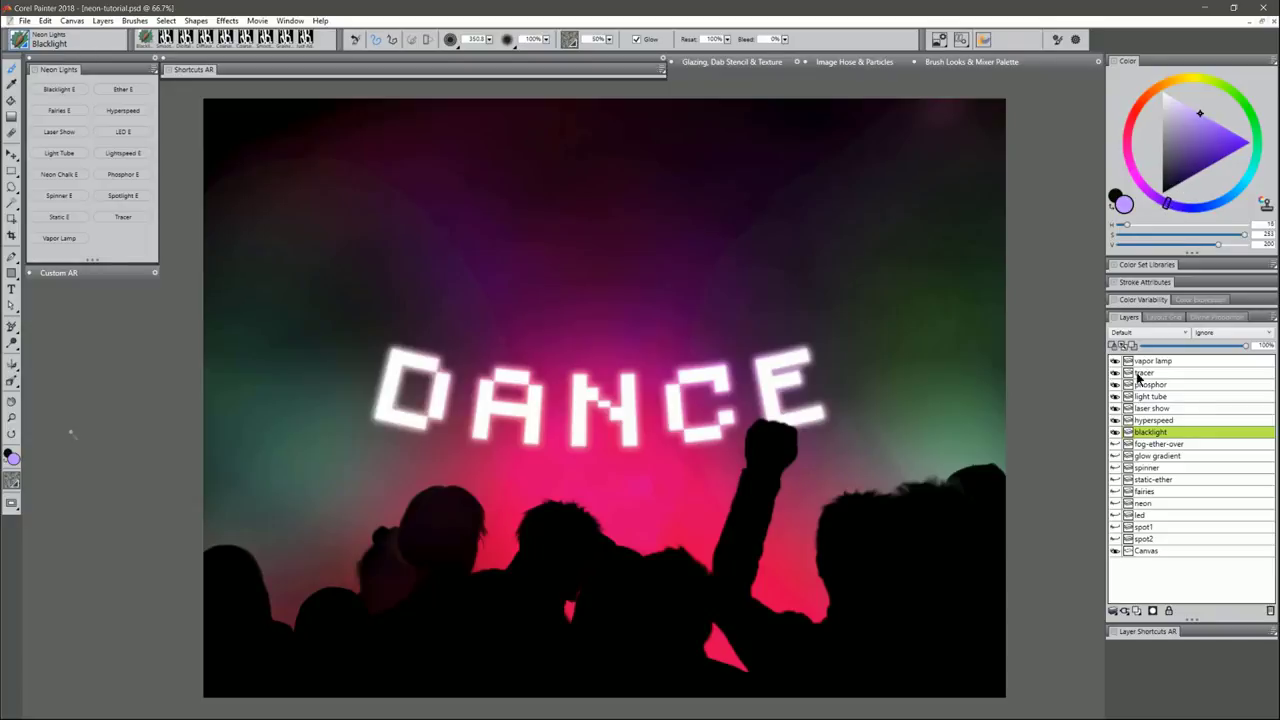
click(1176, 184)
drag(1176, 184, 1171, 197)
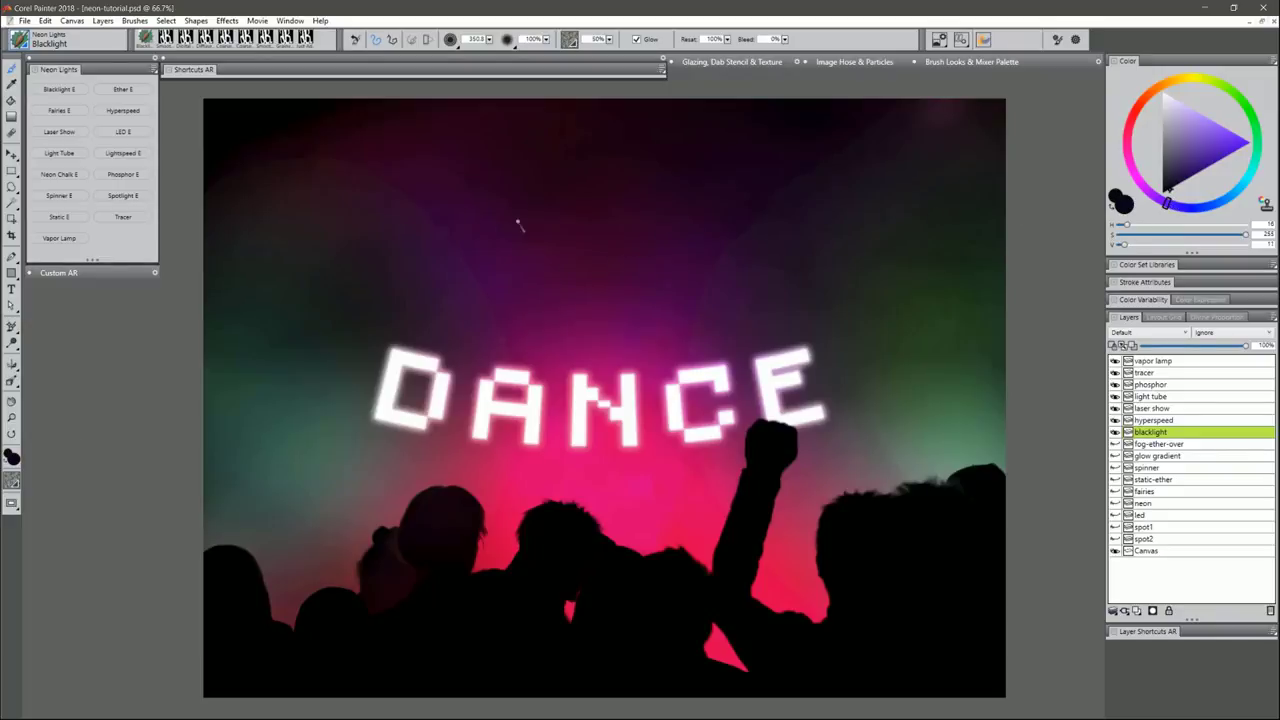
- Try wavy Blacklight strokes across the dark area above the DANCE lettering and undo them
mouse_move(426, 254)
mouse_down()
mouse_move(492, 227)
mouse_move(553, 237)
mouse_move(536, 288)
mouse_move(674, 252)
mouse_move(684, 290)
mouse_move(731, 296)
mouse_move(810, 208)
mouse_move(841, 220)
mouse_move(845, 267)
mouse_move(886, 285)
mouse_up()
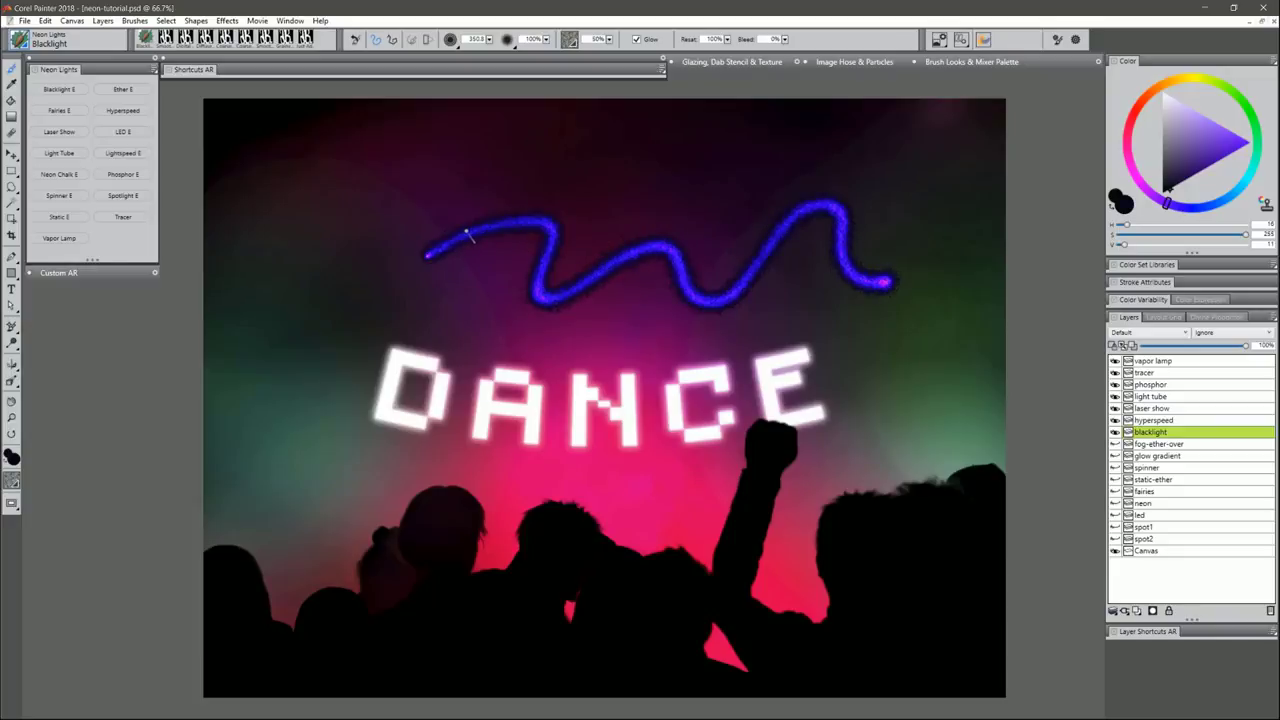
mouse_move(428, 256)
mouse_down()
mouse_move(536, 224)
mouse_move(553, 232)
mouse_move(541, 292)
mouse_move(558, 296)
mouse_move(669, 249)
mouse_move(684, 292)
mouse_move(710, 300)
mouse_move(818, 208)
mouse_move(842, 212)
mouse_move(843, 266)
mouse_move(861, 283)
mouse_move(894, 282)
mouse_up()
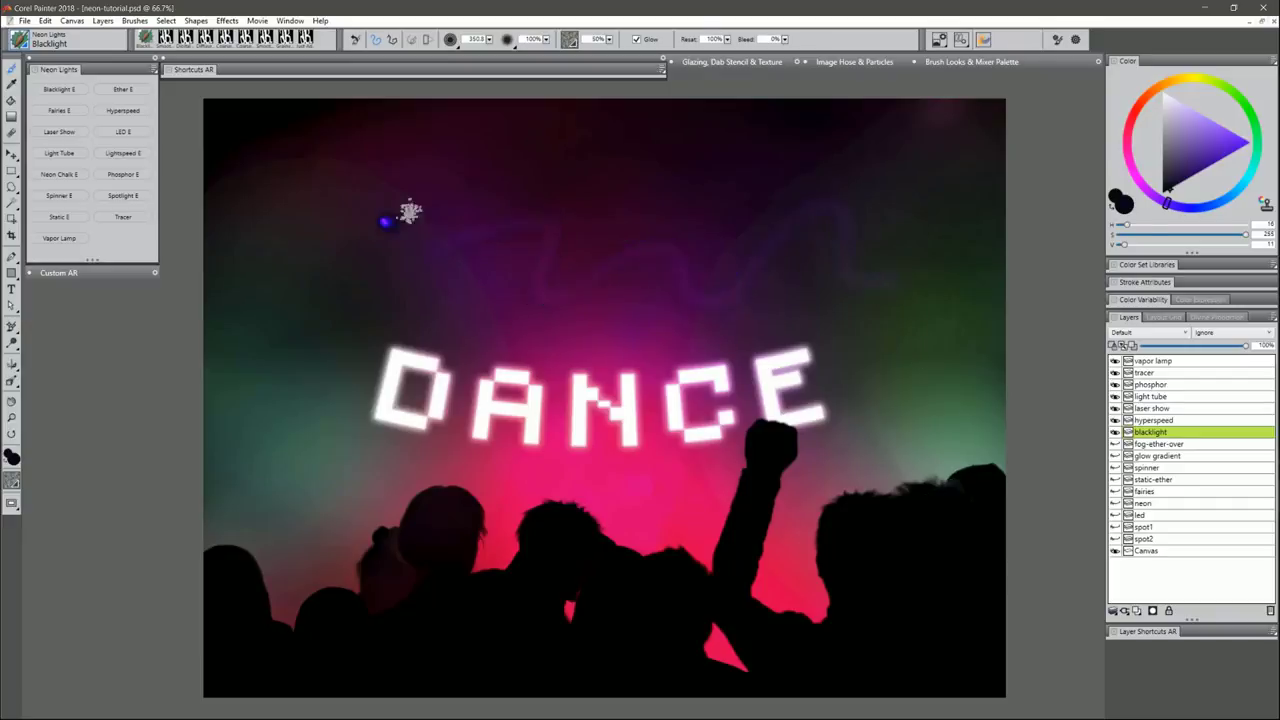
mouse_move(400, 211)
mouse_down()
mouse_move(503, 251)
mouse_move(634, 229)
mouse_move(745, 252)
mouse_up()
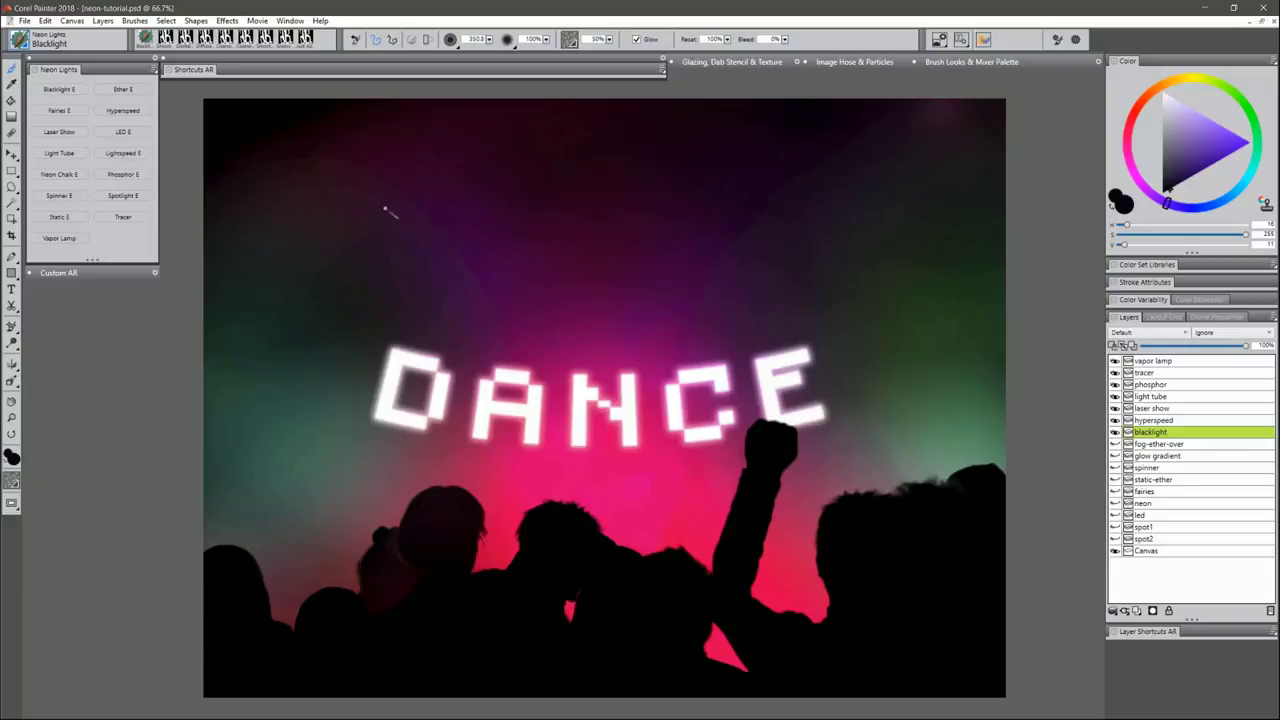
- Paint zigzag Blacklight strokes in several brush sizes, from hairline thin to very broad, above the DANCE lettering
mouse_move(385, 212)
mouse_down()
mouse_move(431, 192)
mouse_move(443, 249)
mouse_move(498, 215)
mouse_move(490, 262)
mouse_up()
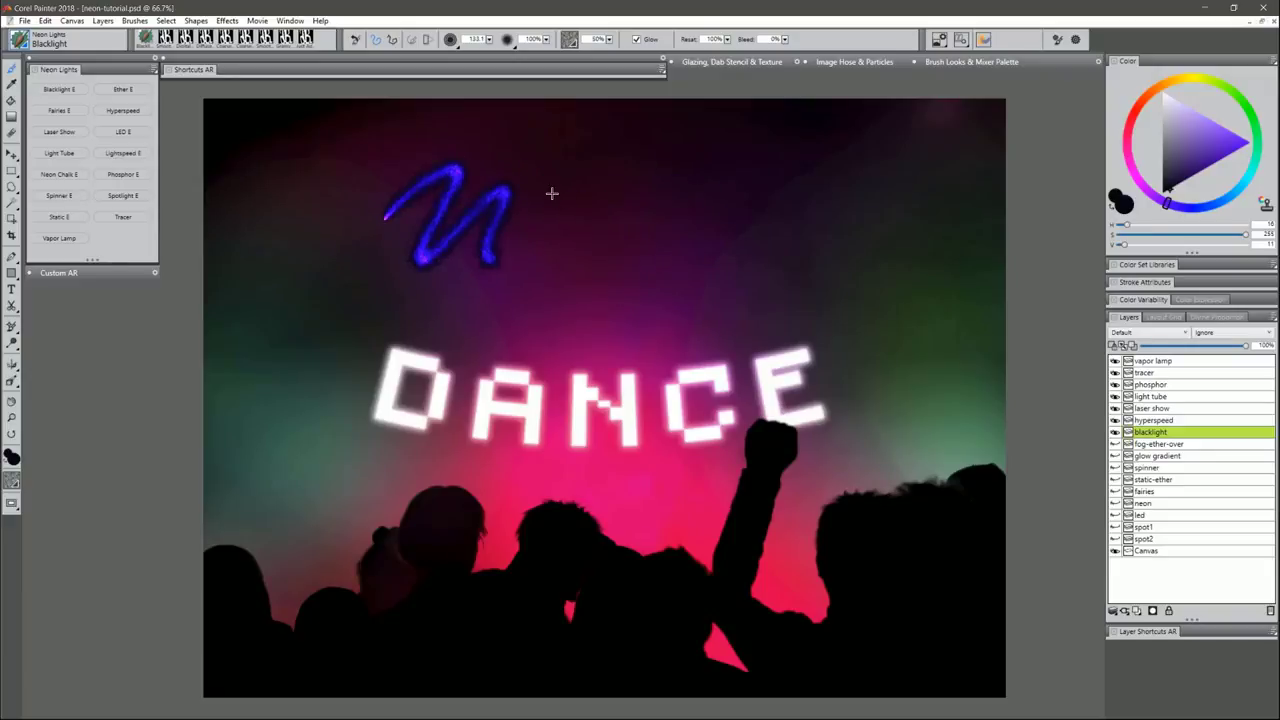
mouse_move(552, 194)
mouse_down()
mouse_move(580, 180)
mouse_move(560, 229)
mouse_move(572, 226)
mouse_move(581, 248)
mouse_move(609, 263)
mouse_up()
drag(625, 218, 649, 252)
mouse_move(635, 207)
mouse_down()
mouse_move(647, 251)
mouse_move(681, 184)
mouse_move(667, 238)
mouse_move(709, 238)
mouse_move(740, 289)
mouse_up()
drag(764, 211, 886, 318)
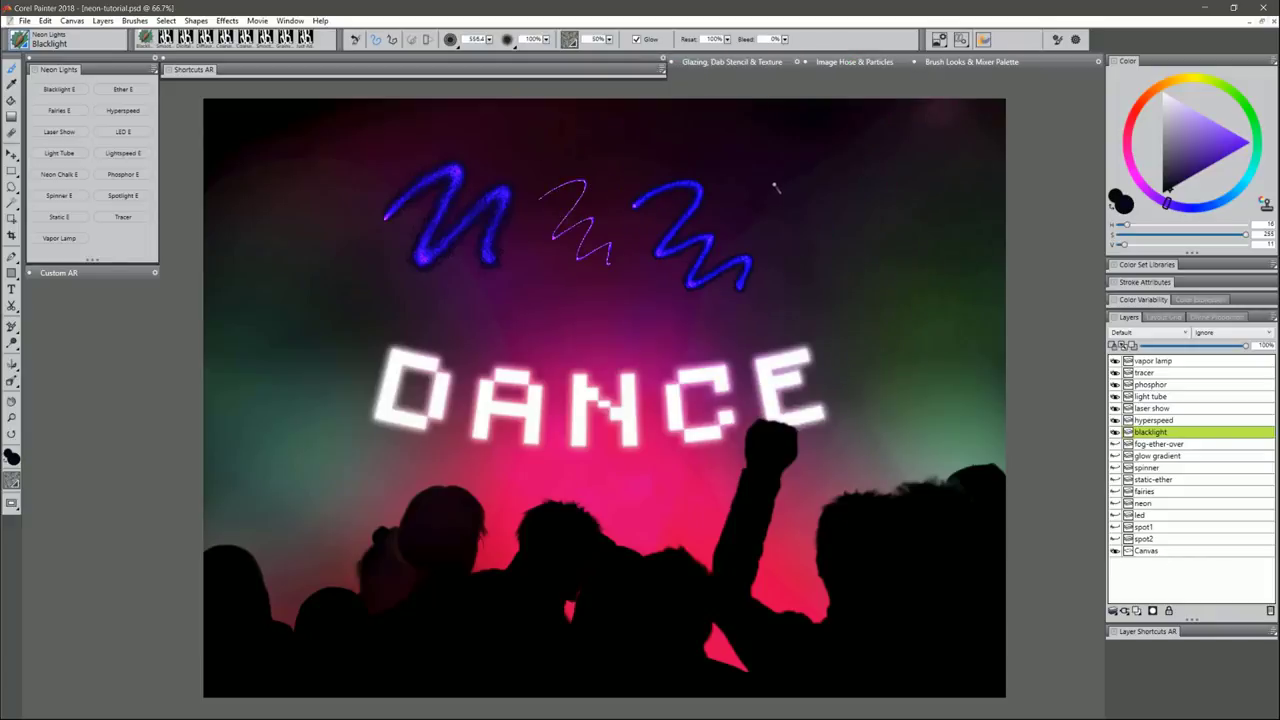
mouse_move(768, 186)
mouse_down()
mouse_move(800, 169)
mouse_move(796, 247)
mouse_move(855, 230)
mouse_move(840, 290)
mouse_move(900, 253)
mouse_move(910, 302)
mouse_up()
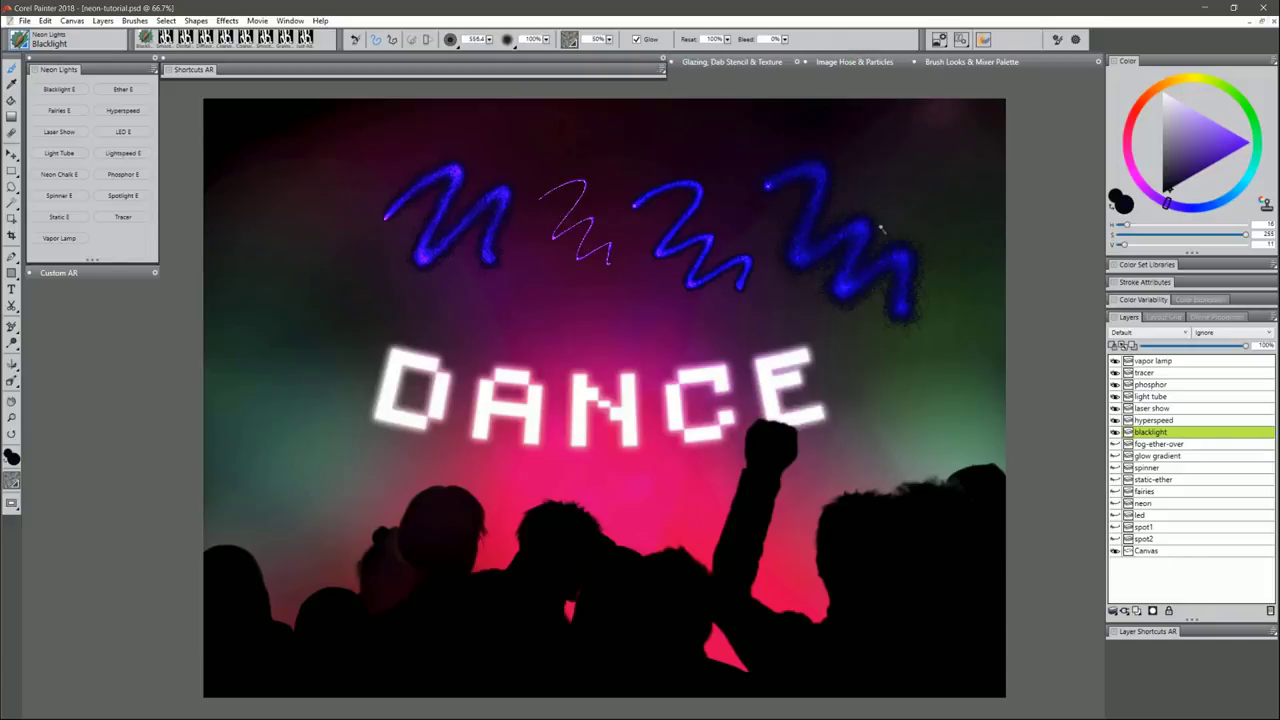
drag(838, 207, 927, 370)
drag(926, 371, 926, 371)
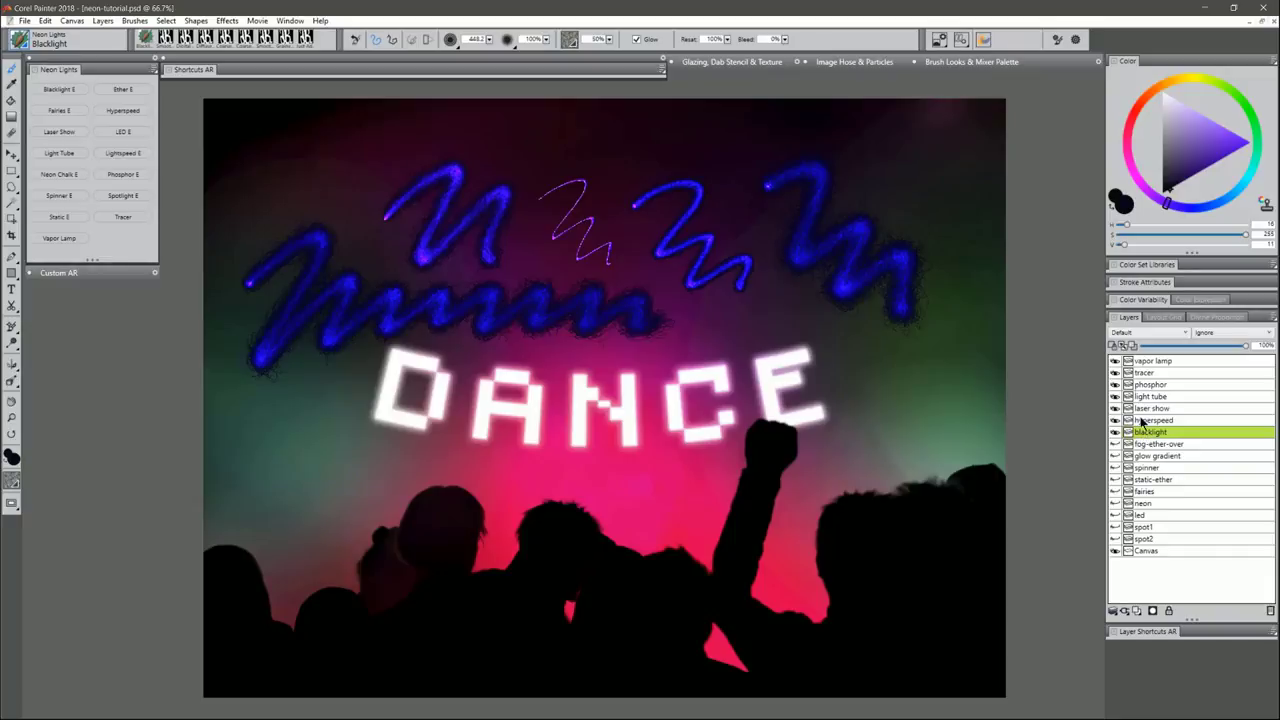
- Set the blacklight layer's composite method to Screen and hide the layer
click(1132, 336)
click(1125, 465)
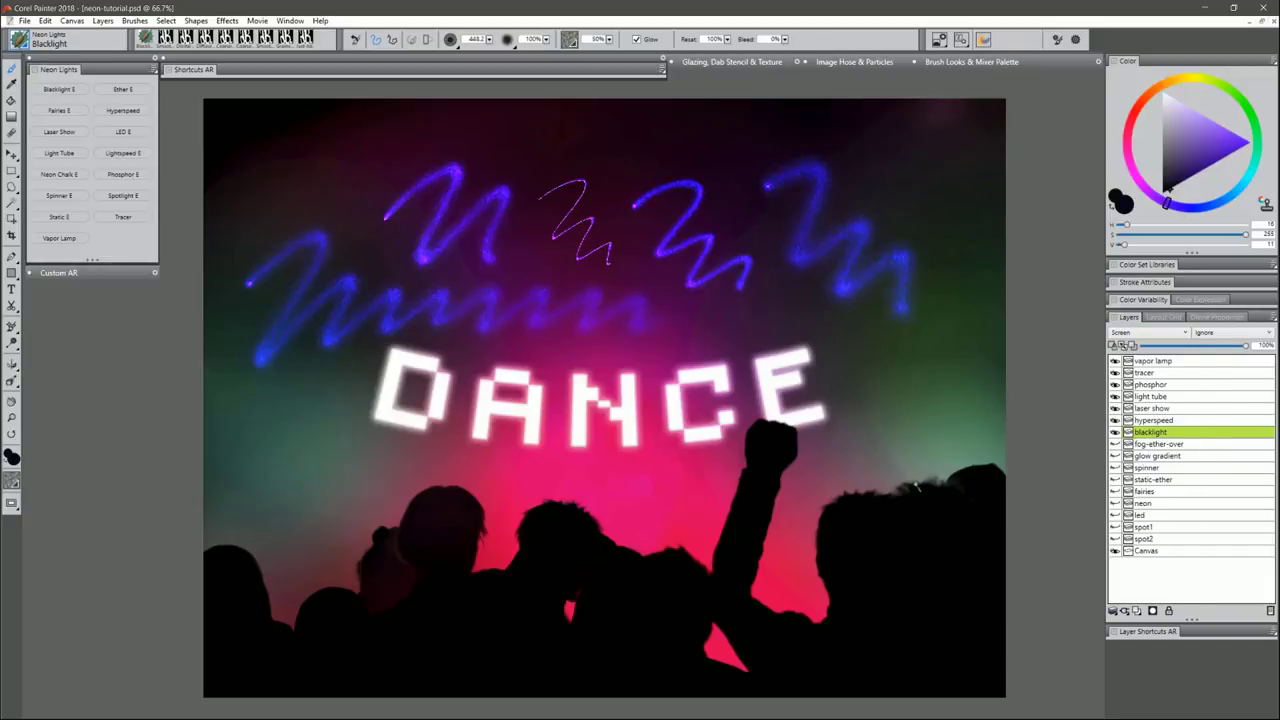
click(1115, 432)
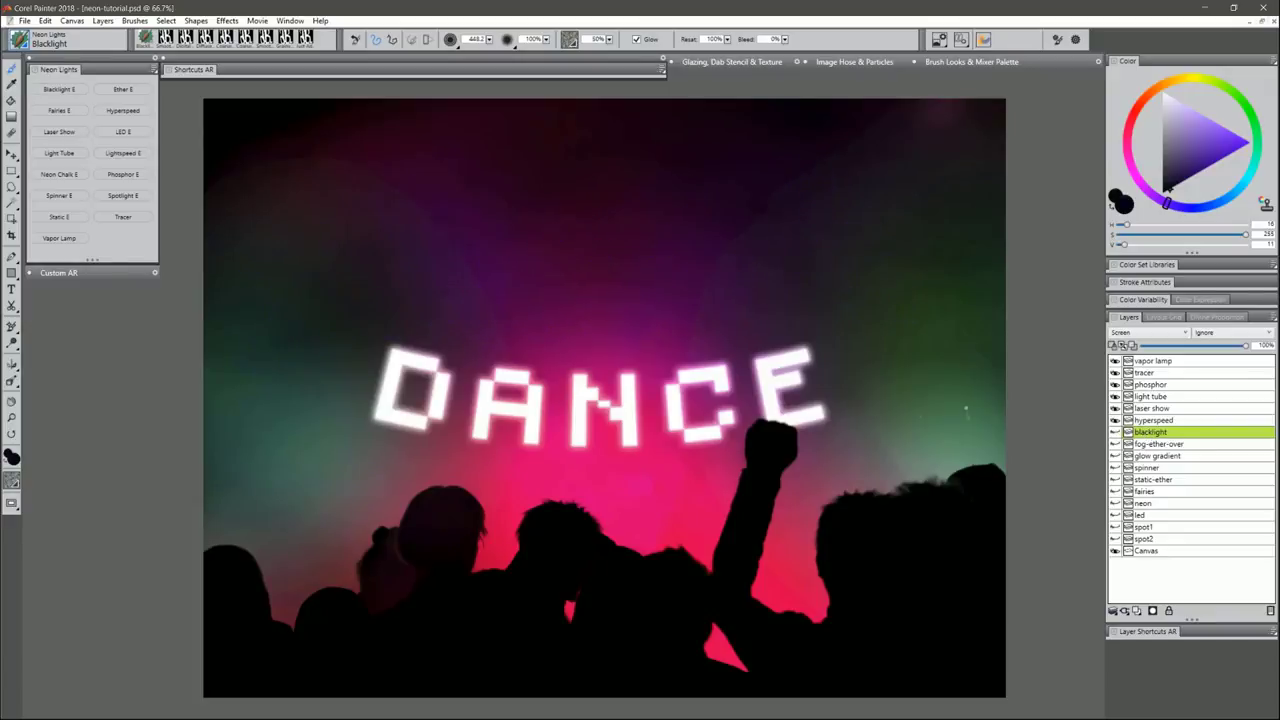
- Dab multicoloured Ether squiggles in varied brush sizes above the lettering on the static-ether layer, using a near-black green
click(134, 88)
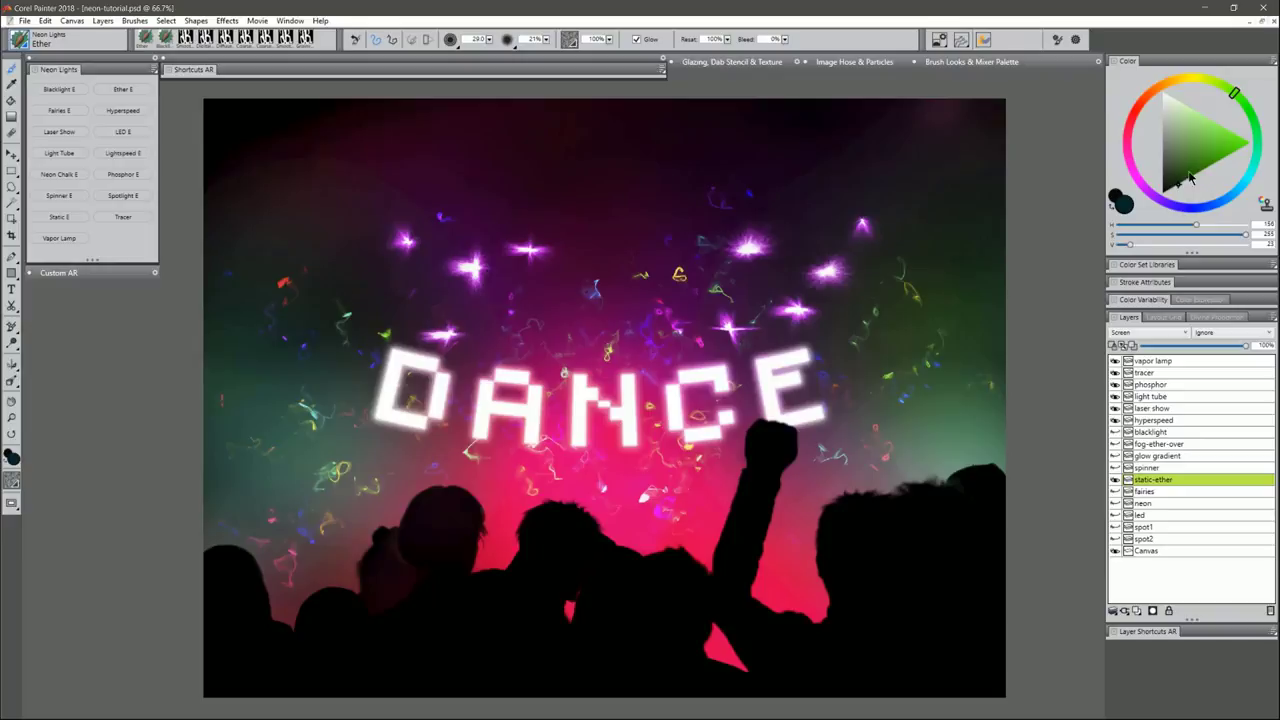
drag(1189, 177, 1176, 193)
mouse_move(578, 207)
mouse_down()
mouse_move(570, 200)
mouse_move(582, 216)
mouse_move(619, 208)
mouse_up()
mouse_move(504, 164)
mouse_down()
mouse_move(517, 192)
mouse_move(449, 177)
mouse_move(340, 220)
mouse_move(255, 234)
mouse_up()
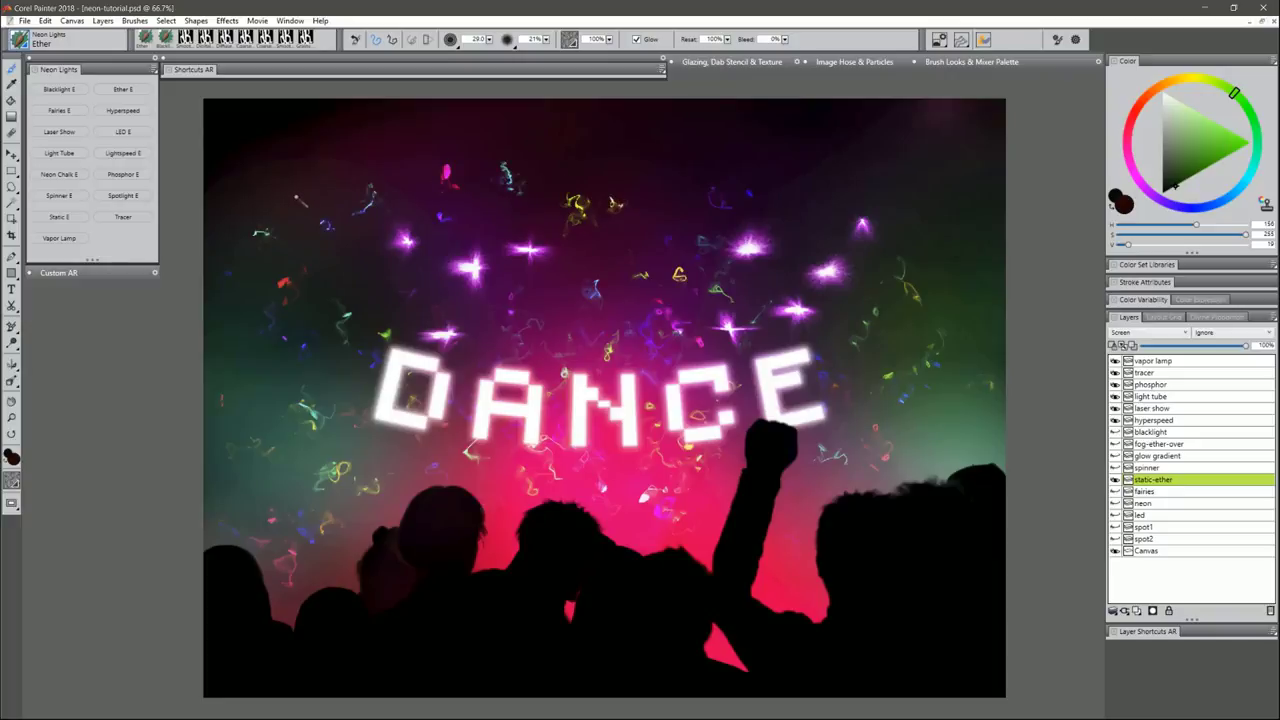
drag(307, 187, 260, 194)
drag(346, 150, 354, 155)
mouse_move(635, 163)
mouse_down()
mouse_move(715, 176)
mouse_move(736, 160)
mouse_move(786, 176)
mouse_up()
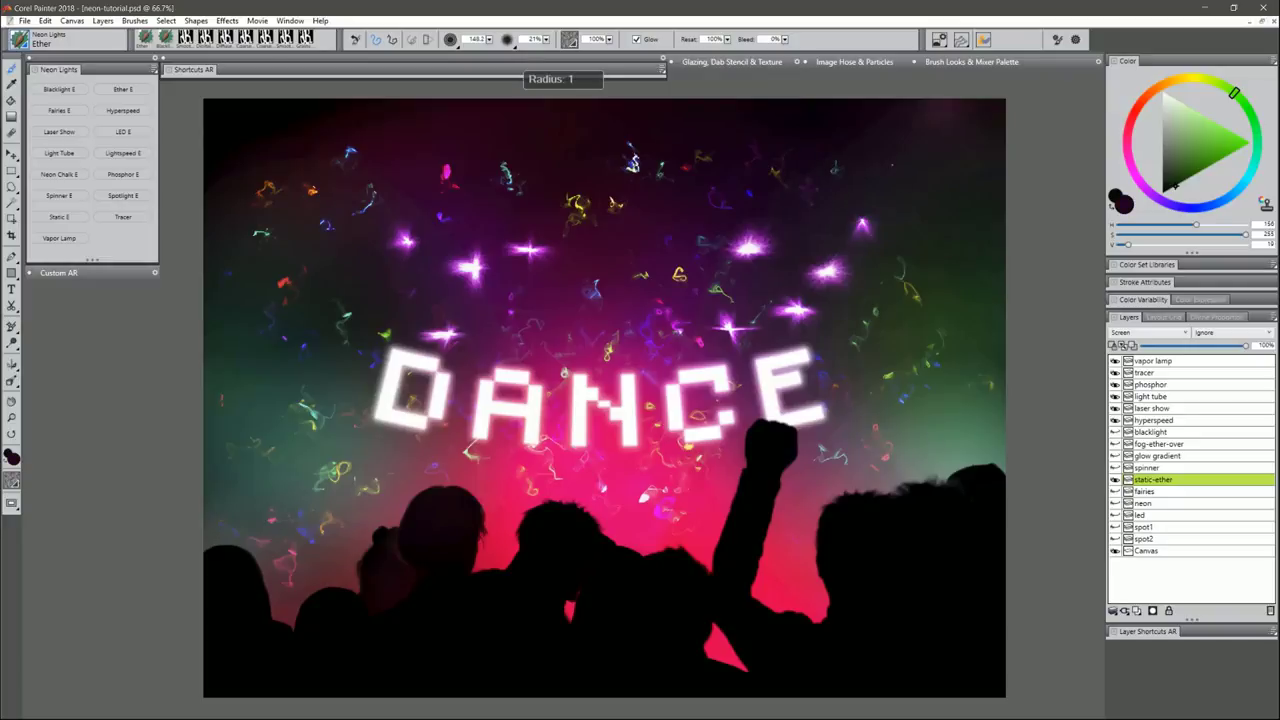
drag(893, 165, 916, 166)
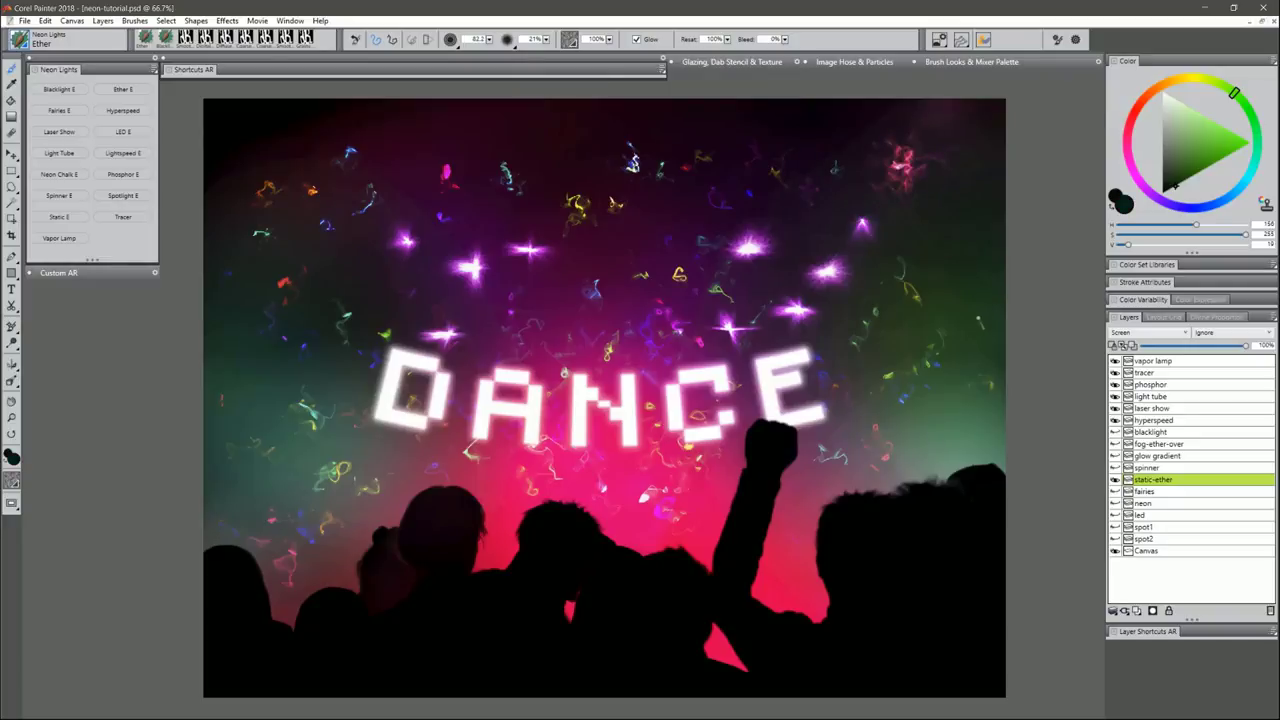
drag(563, 160, 566, 160)
drag(565, 160, 568, 156)
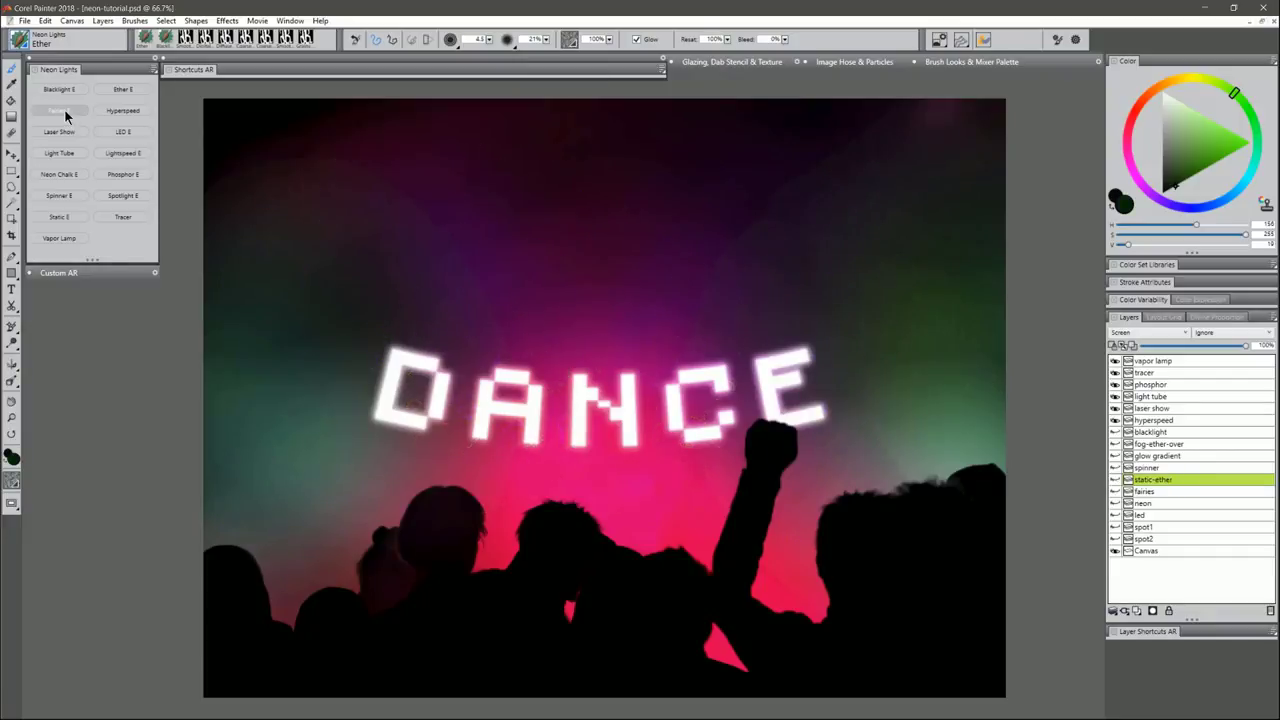
- Paint Fairies shapes in varied brush sizes above the lettering on the fairies layer
click(62, 110)
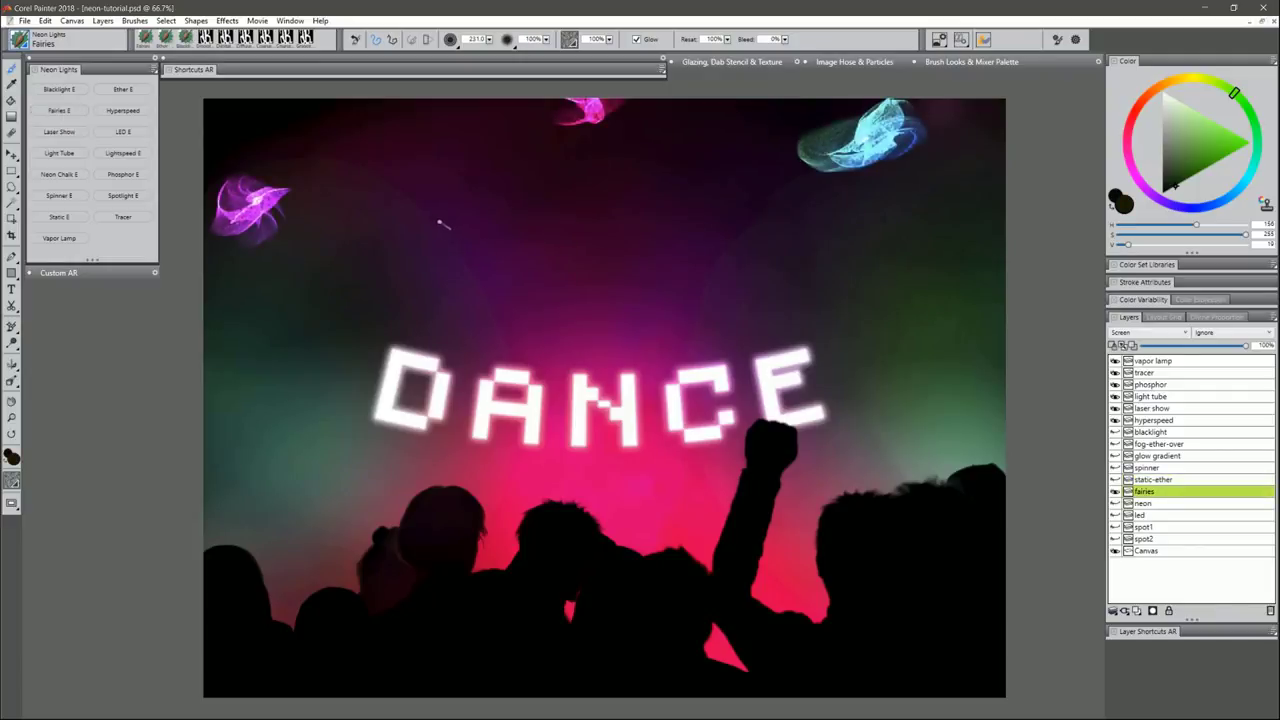
mouse_move(441, 224)
mouse_down()
mouse_move(501, 236)
mouse_move(571, 216)
mouse_move(566, 207)
mouse_move(569, 257)
mouse_move(622, 212)
mouse_move(636, 264)
mouse_move(706, 223)
mouse_move(707, 282)
mouse_move(767, 226)
mouse_move(793, 271)
mouse_move(839, 224)
mouse_move(855, 266)
mouse_up()
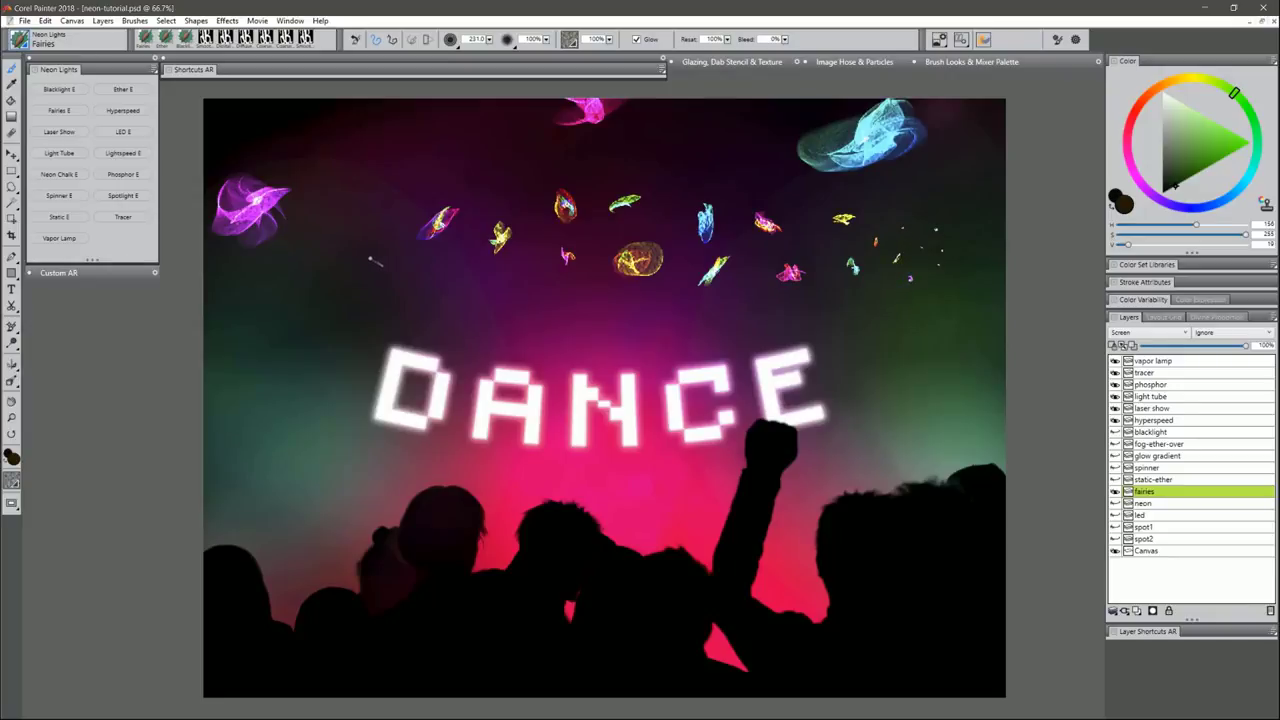
drag(372, 260, 370, 261)
drag(443, 281, 438, 278)
ctrl+alt+click(510, 265)
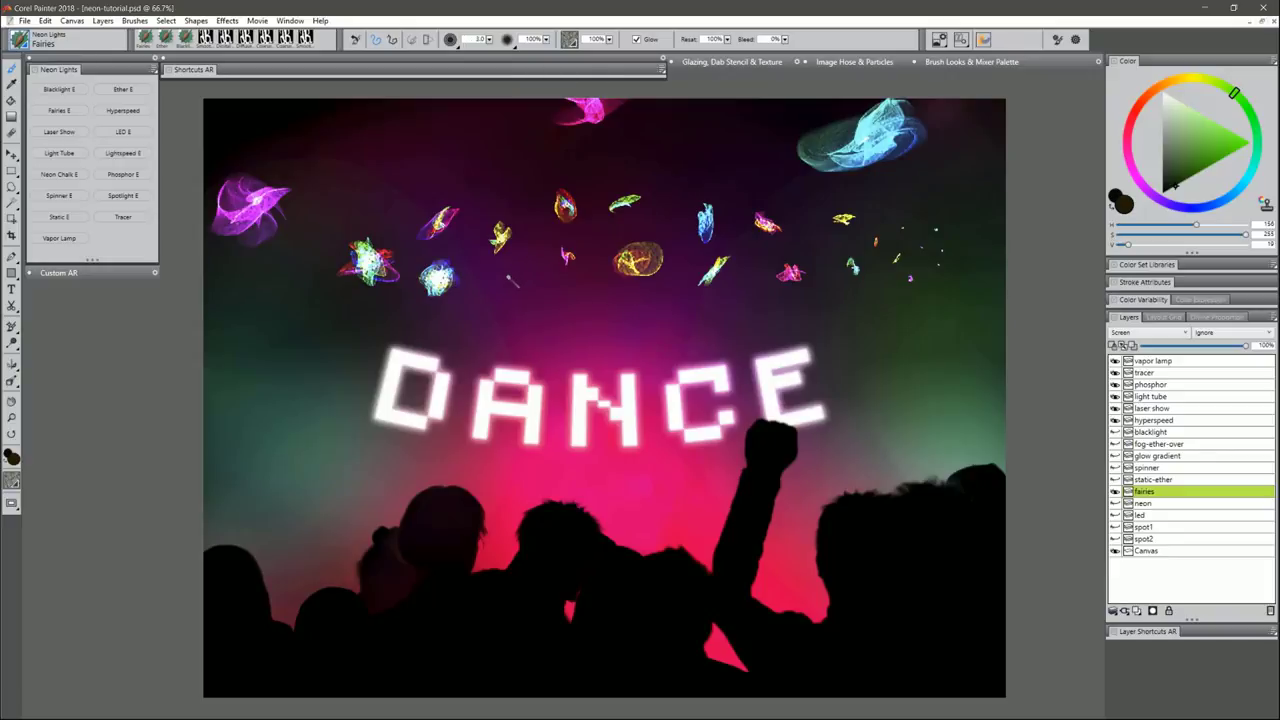
drag(543, 256, 556, 271)
drag(434, 164, 588, 354)
drag(411, 185, 385, 165)
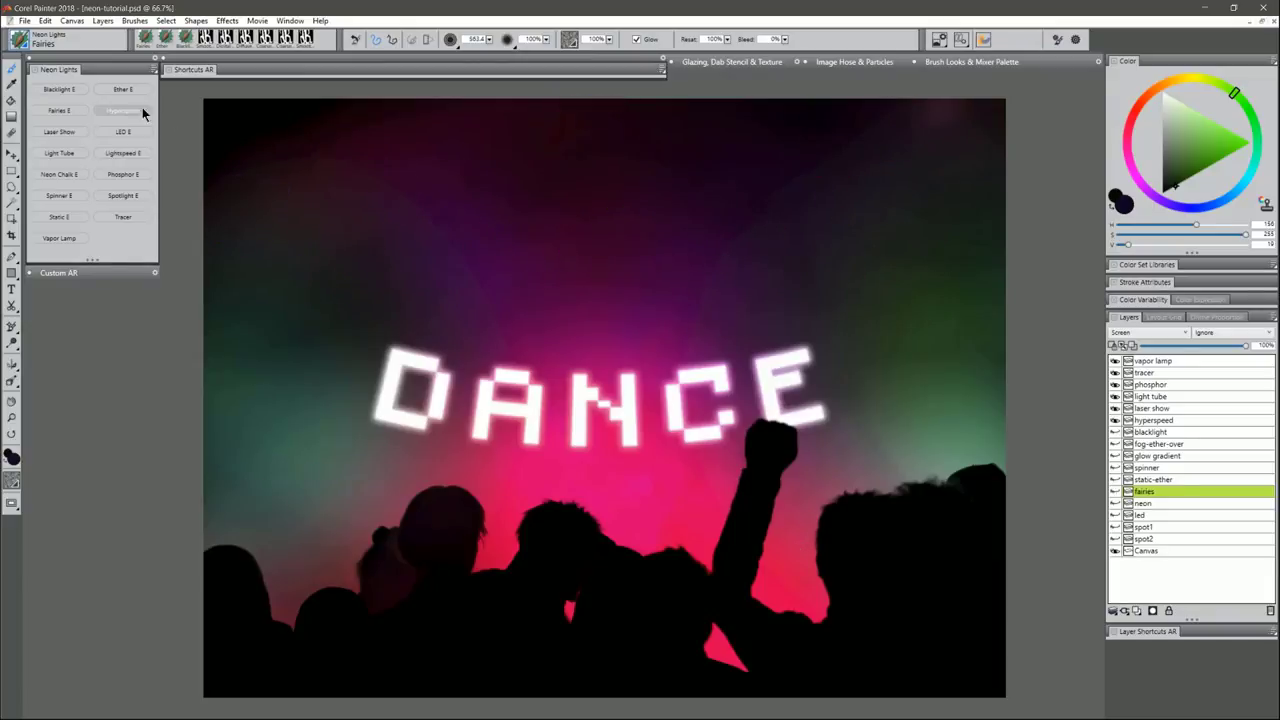
- Choose the Hyperspeed brush for the hyperspeed layer and set its colour to a near-black teal
click(122, 110)
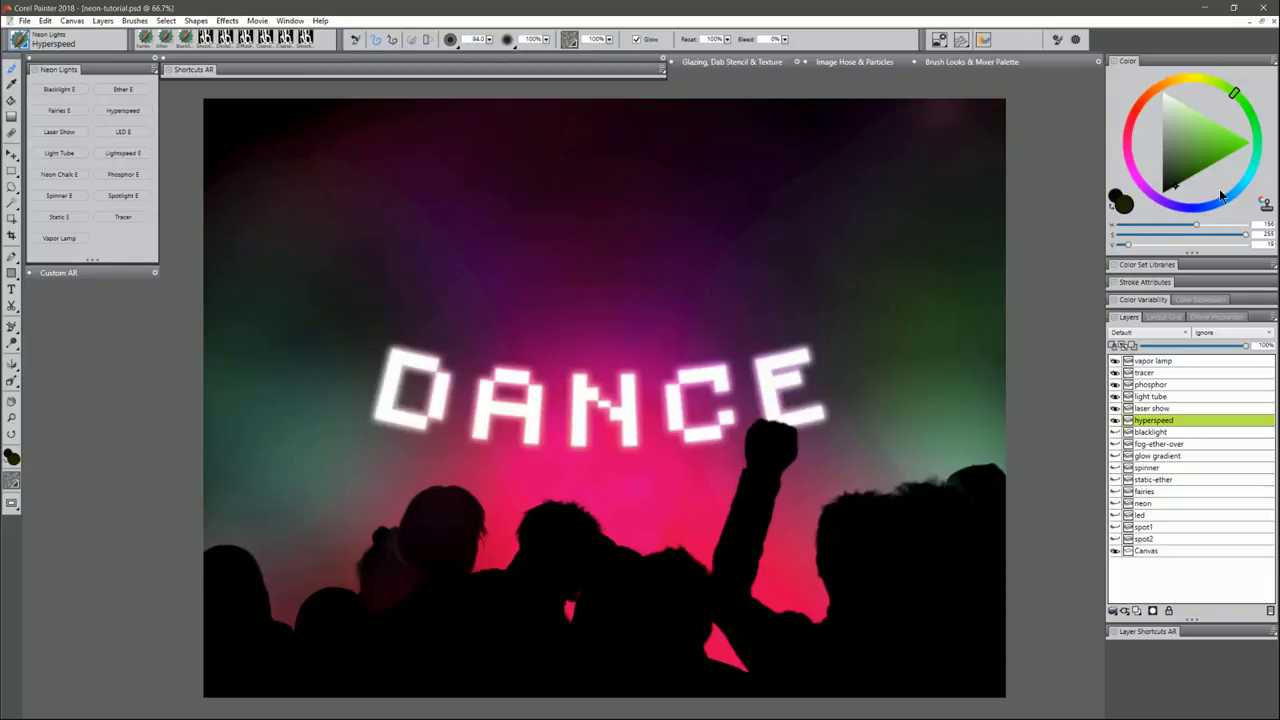
drag(1236, 196, 1256, 176)
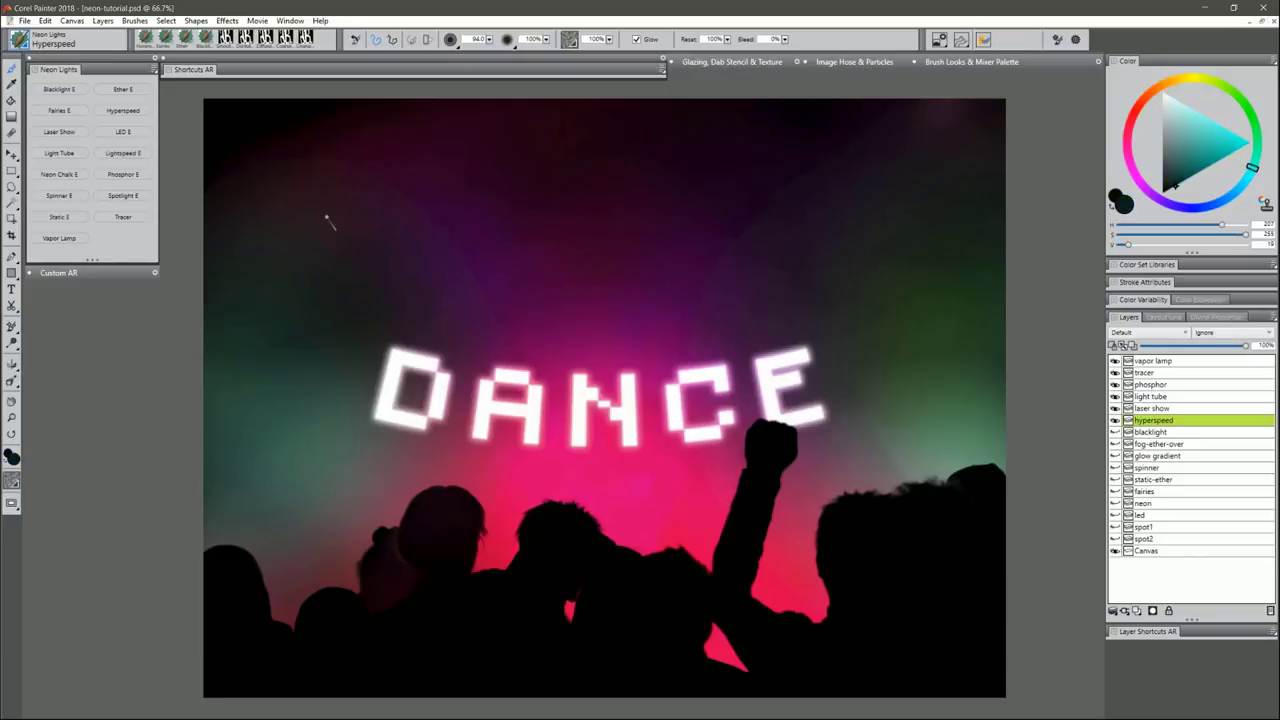
- Try Hyperspeed strokes in various directions above the lettering and remove them
mouse_move(265, 250)
mouse_down()
mouse_move(366, 207)
mouse_move(371, 262)
mouse_move(712, 172)
mouse_move(795, 176)
mouse_move(764, 221)
mouse_move(893, 224)
mouse_move(962, 268)
mouse_up()
key(ctrl+z)
mouse_move(300, 275)
mouse_down()
mouse_move(545, 172)
mouse_move(602, 162)
mouse_up()
drag(362, 290, 654, 178)
drag(457, 265, 664, 189)
mouse_move(432, 289)
mouse_down()
mouse_move(717, 194)
mouse_move(750, 195)
mouse_up()
mouse_move(515, 287)
mouse_down()
mouse_move(564, 261)
mouse_move(780, 209)
mouse_up()
key(Delete)
drag(398, 226, 521, 330)
mouse_move(295, 285)
mouse_down()
mouse_move(423, 290)
mouse_move(625, 205)
mouse_move(858, 202)
mouse_up()
key(ctrl+z)
mouse_move(288, 295)
mouse_down()
mouse_move(409, 198)
mouse_move(398, 281)
mouse_up()
drag(468, 241, 788, 290)
key(ctrl+z)
- Hatch dense teal Hyperspeed strokes above the lettering and set the hyperspeed layer to Screen
drag(350, 262, 535, 148)
mouse_move(472, 205)
mouse_down()
mouse_move(589, 173)
mouse_move(510, 270)
mouse_move(733, 183)
mouse_move(657, 270)
mouse_up()
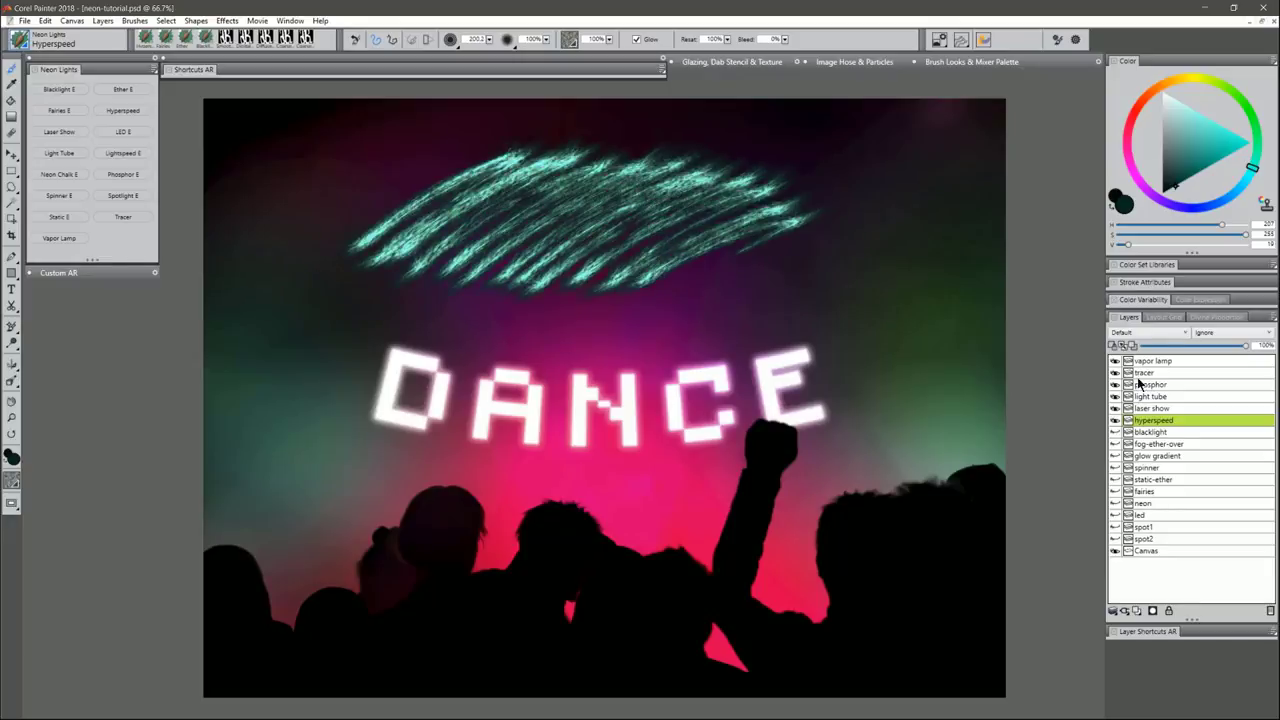
click(1127, 334)
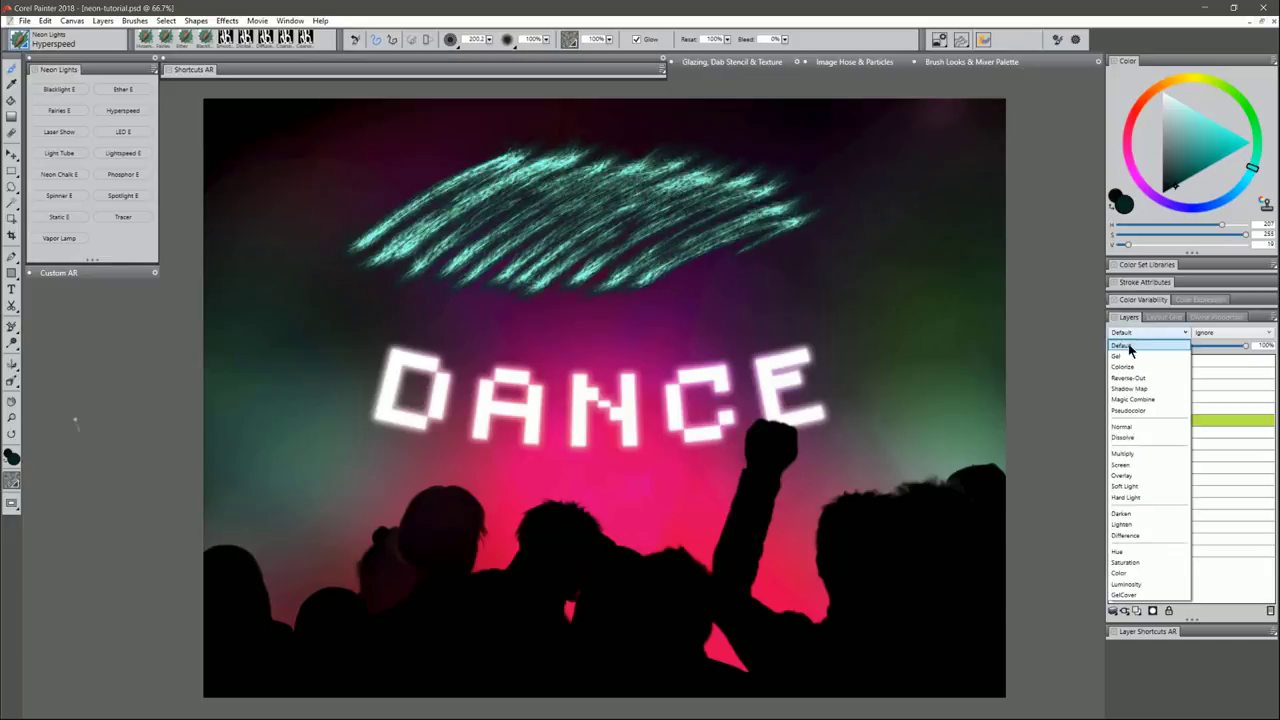
click(1130, 465)
- Clear the Hyperspeed strokes and hide the hyperspeed layer
key(ctrl+z)
mouse_move(266, 338)
mouse_down()
mouse_move(600, 260)
mouse_move(543, 398)
mouse_move(578, 473)
mouse_move(992, 520)
mouse_up()
key(Delete)
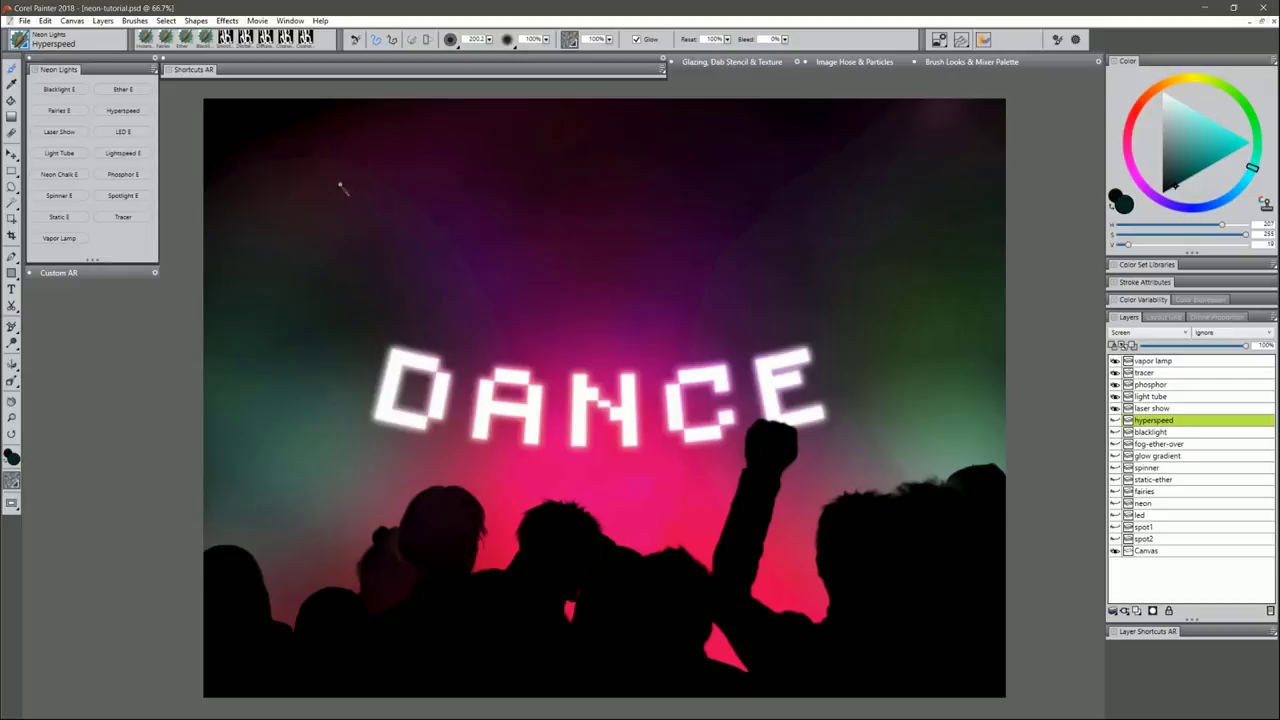
- Choose the Laser Show brush, select the laser show layer, and set the colour to a near-black green
click(72, 131)
click(1165, 408)
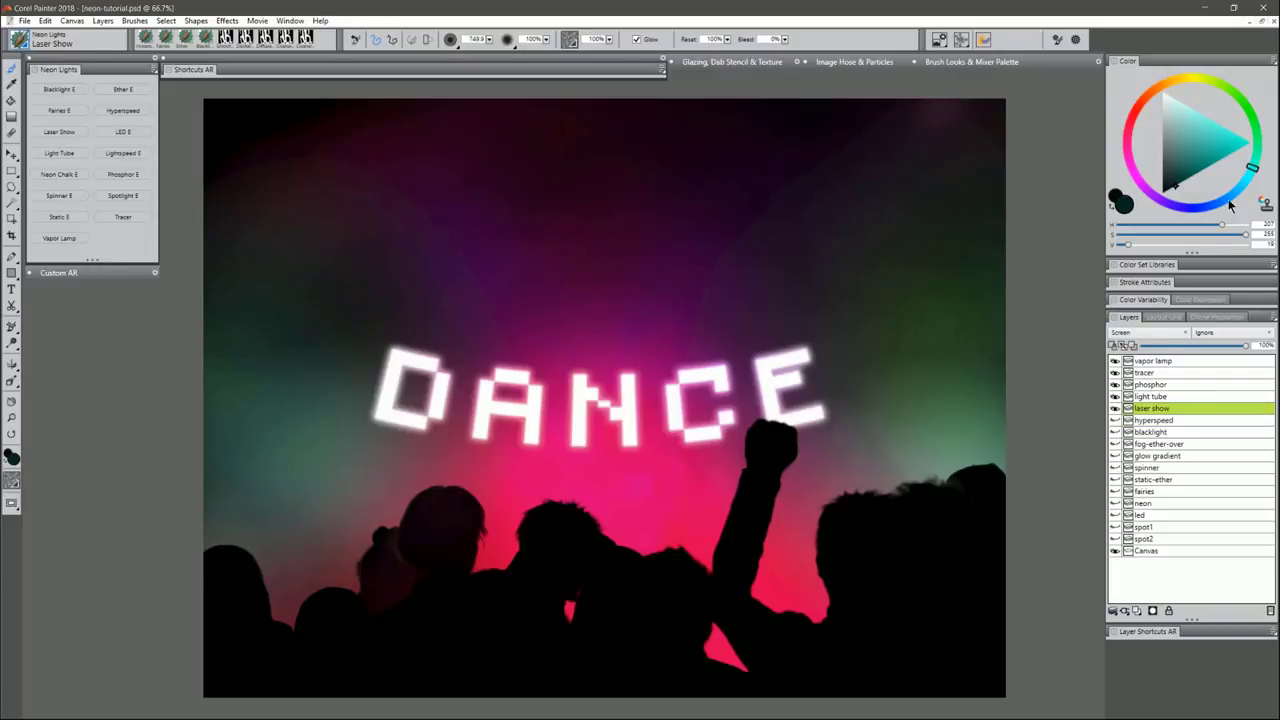
click(1254, 128)
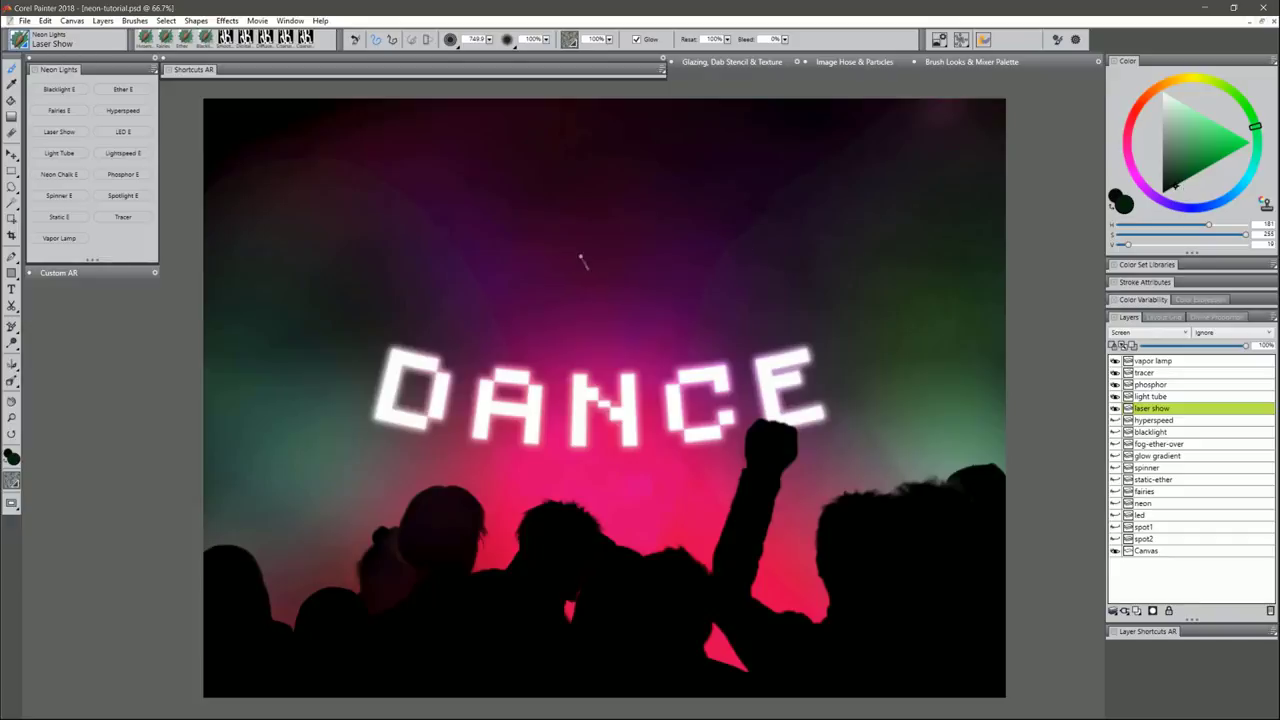
- Try large green Laser Show bursts above the middle of the lettering and undo them
mouse_move(555, 243)
mouse_down()
mouse_move(657, 386)
mouse_move(768, 436)
mouse_up()
mouse_move(584, 258)
mouse_down()
mouse_move(457, 371)
mouse_move(386, 329)
mouse_move(386, 366)
mouse_move(445, 448)
mouse_move(583, 261)
mouse_up()
mouse_move(684, 206)
mouse_down()
mouse_move(540, 310)
mouse_move(588, 258)
mouse_up()
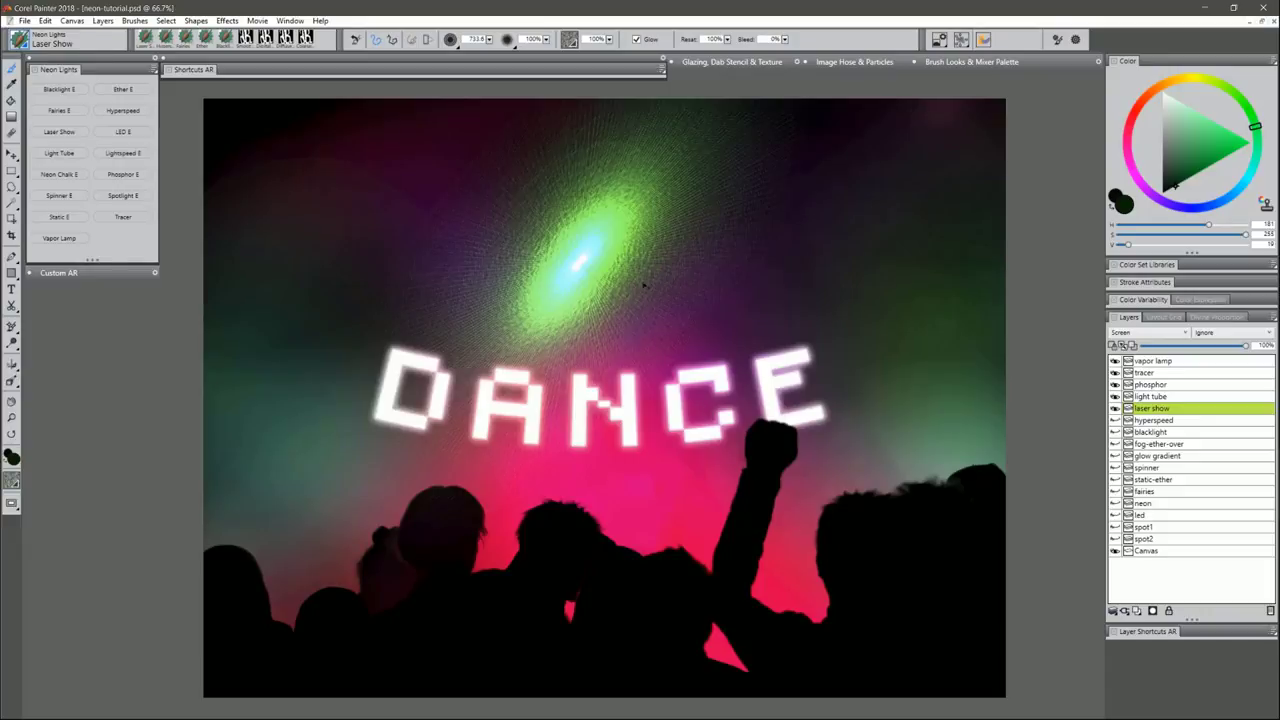
key(ctrl+z)
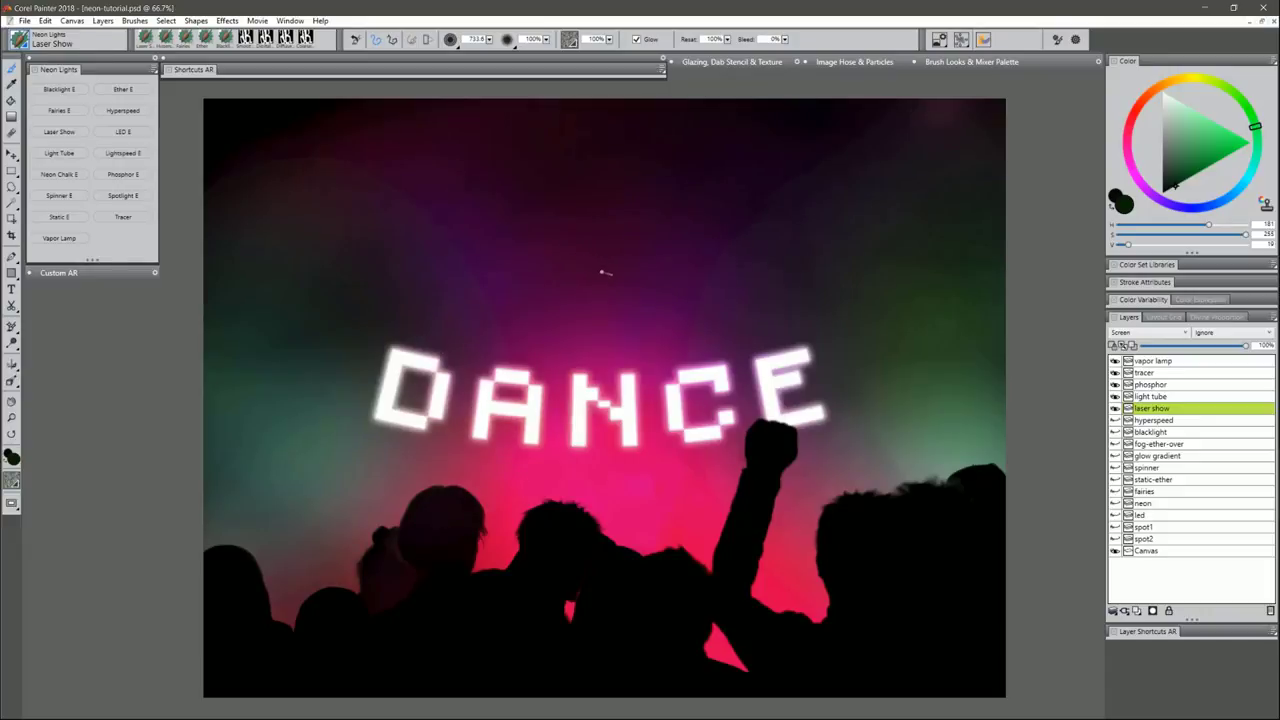
- Paint another Laser Show burst above the middle of the lettering on the laser show layer
mouse_move(578, 252)
mouse_down()
mouse_move(598, 256)
mouse_move(582, 262)
mouse_up()
- Scatter short green LED strokes in varied brush sizes above the lettering on the led layer
click(122, 131)
mouse_move(325, 272)
mouse_down()
mouse_move(349, 290)
mouse_move(312, 263)
mouse_up()
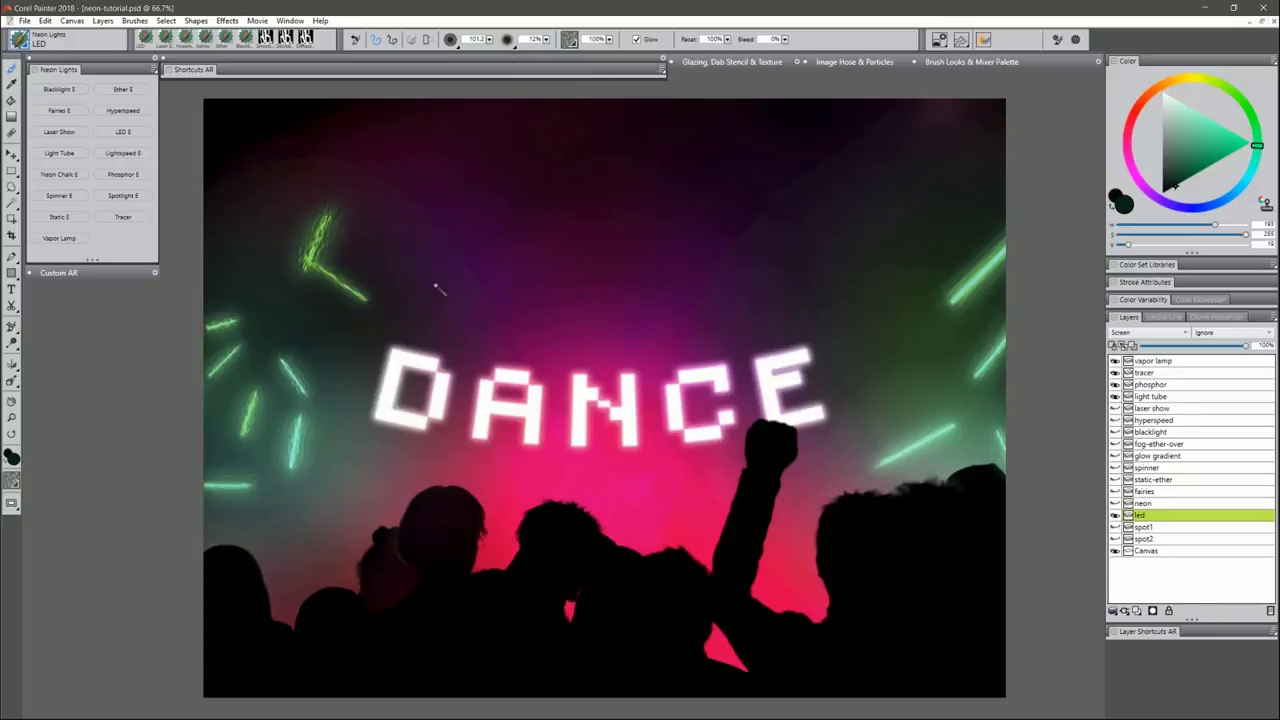
drag(435, 285, 385, 336)
mouse_move(454, 243)
mouse_down()
mouse_move(486, 272)
mouse_move(553, 211)
mouse_up()
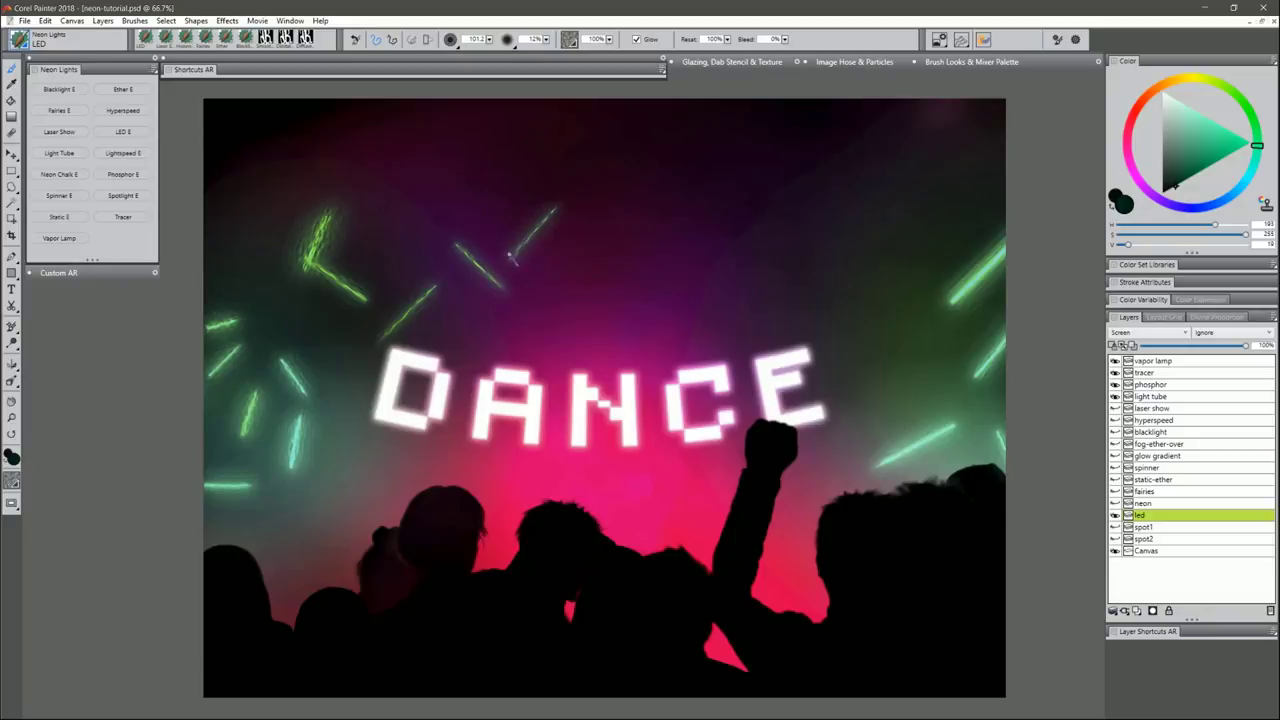
drag(645, 290, 720, 258)
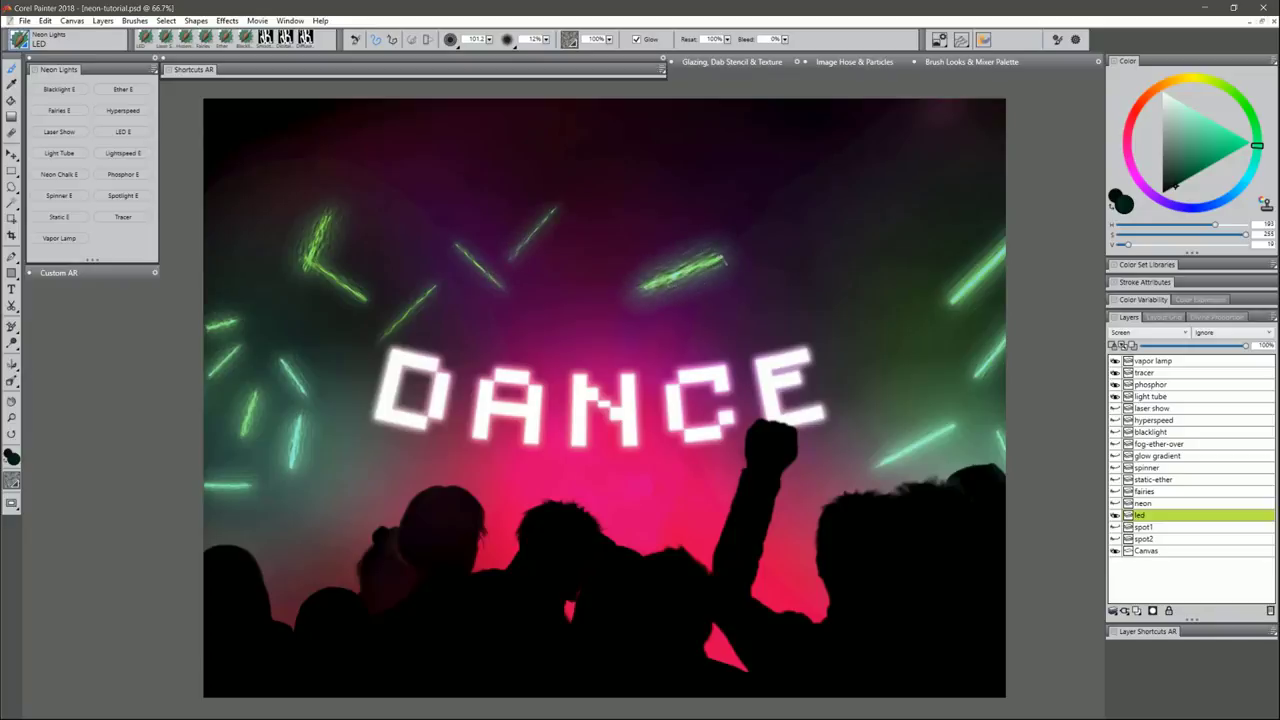
mouse_move(850, 256)
mouse_down()
mouse_move(843, 213)
mouse_move(867, 258)
mouse_up()
ctrl+alt+click(867, 281)
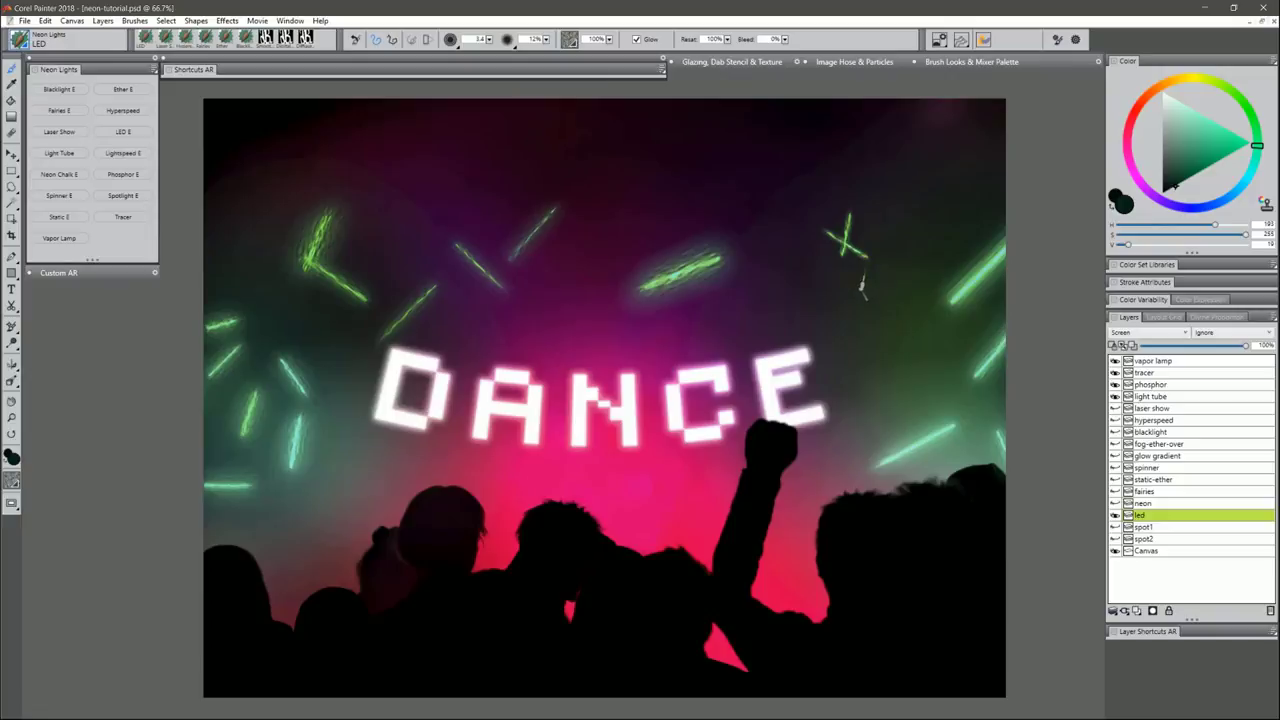
drag(803, 148, 808, 224)
mouse_move(801, 168)
mouse_down()
mouse_move(825, 74)
mouse_move(800, 166)
mouse_up()
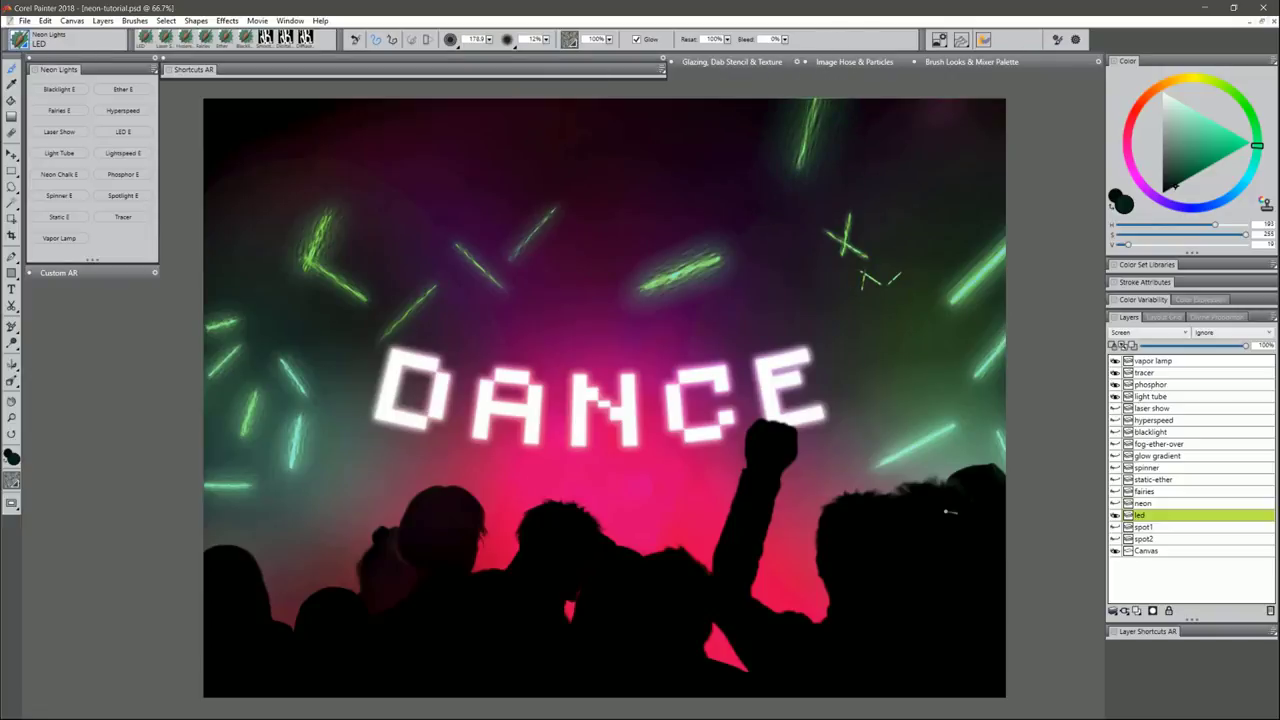
- Paint one red and one long blue LED stroke high above the middle of the lettering on the led layer
click(1129, 150)
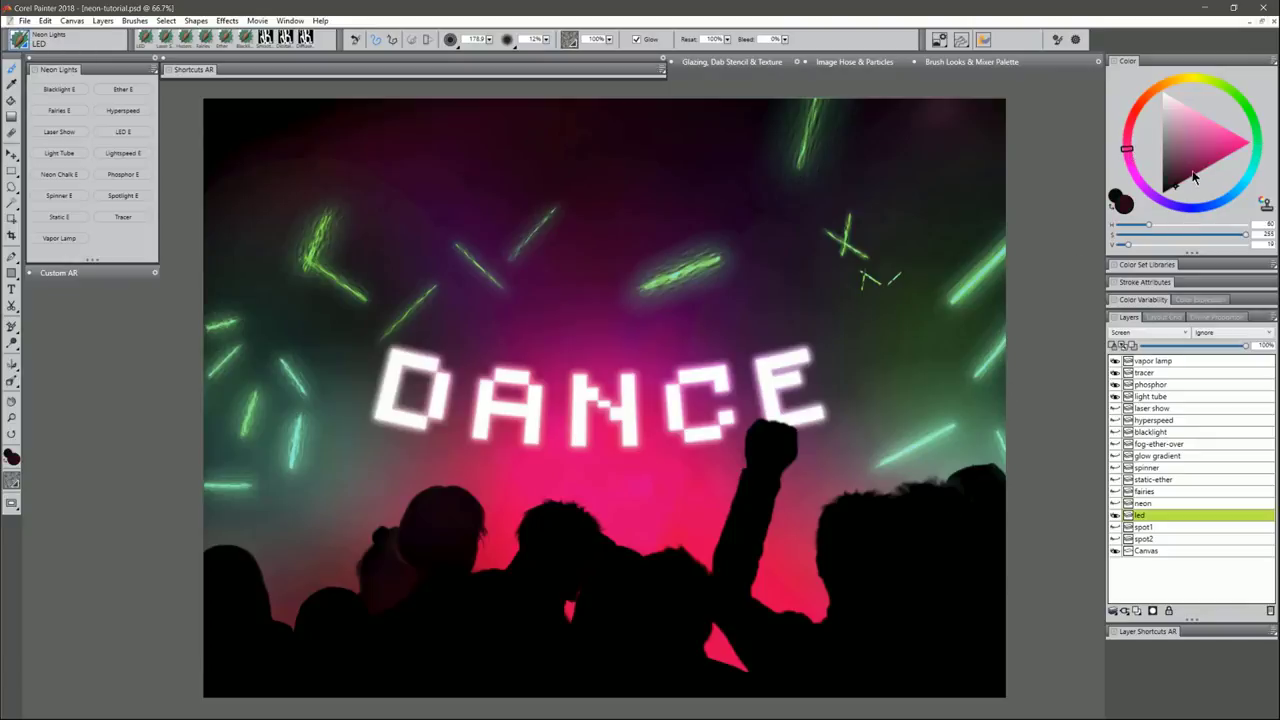
drag(682, 179, 681, 177)
click(1237, 190)
mouse_move(592, 238)
mouse_down()
mouse_move(645, 117)
mouse_move(591, 238)
mouse_up()
- Reduce the LED brush size to 73.2 and scatter short blue strokes above the first letters of the lettering
key(bracketleft)
key(bracketleft)
key(bracketleft)
key(bracketleft)
mouse_move(423, 198)
mouse_down()
mouse_move(440, 167)
mouse_move(473, 181)
mouse_up()
drag(282, 189, 244, 170)
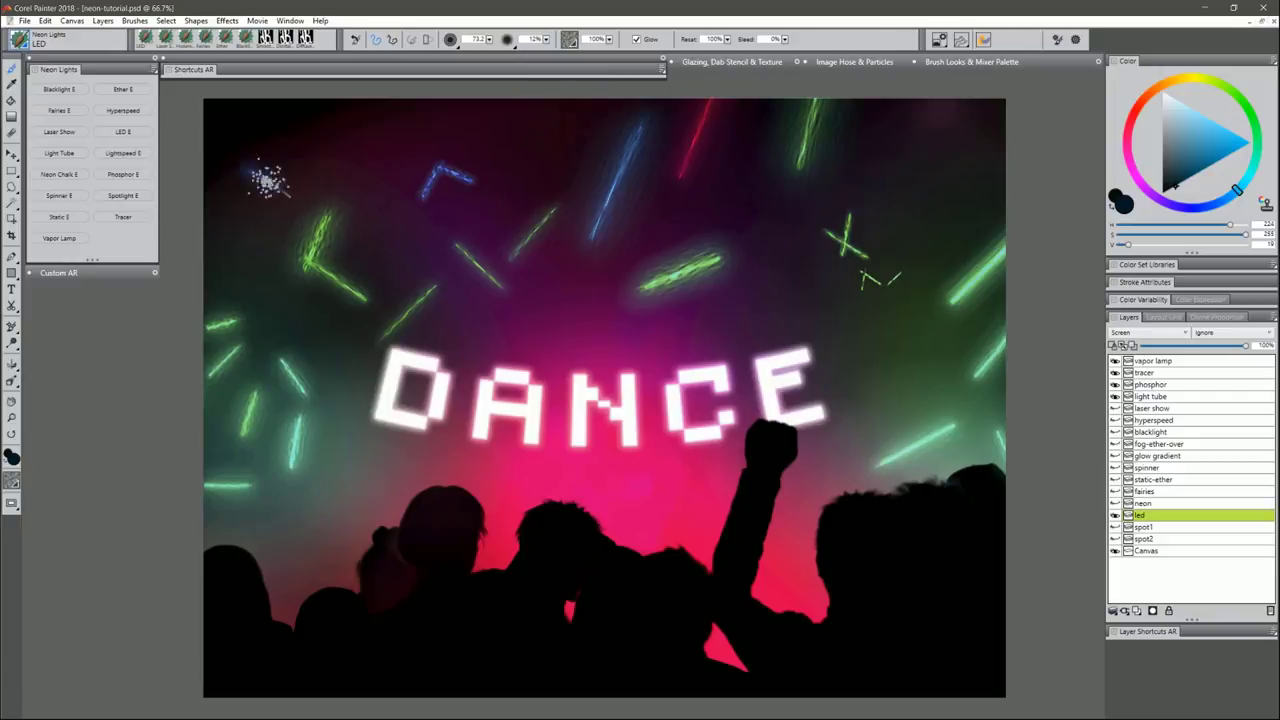
drag(372, 187, 346, 208)
drag(396, 243, 428, 275)
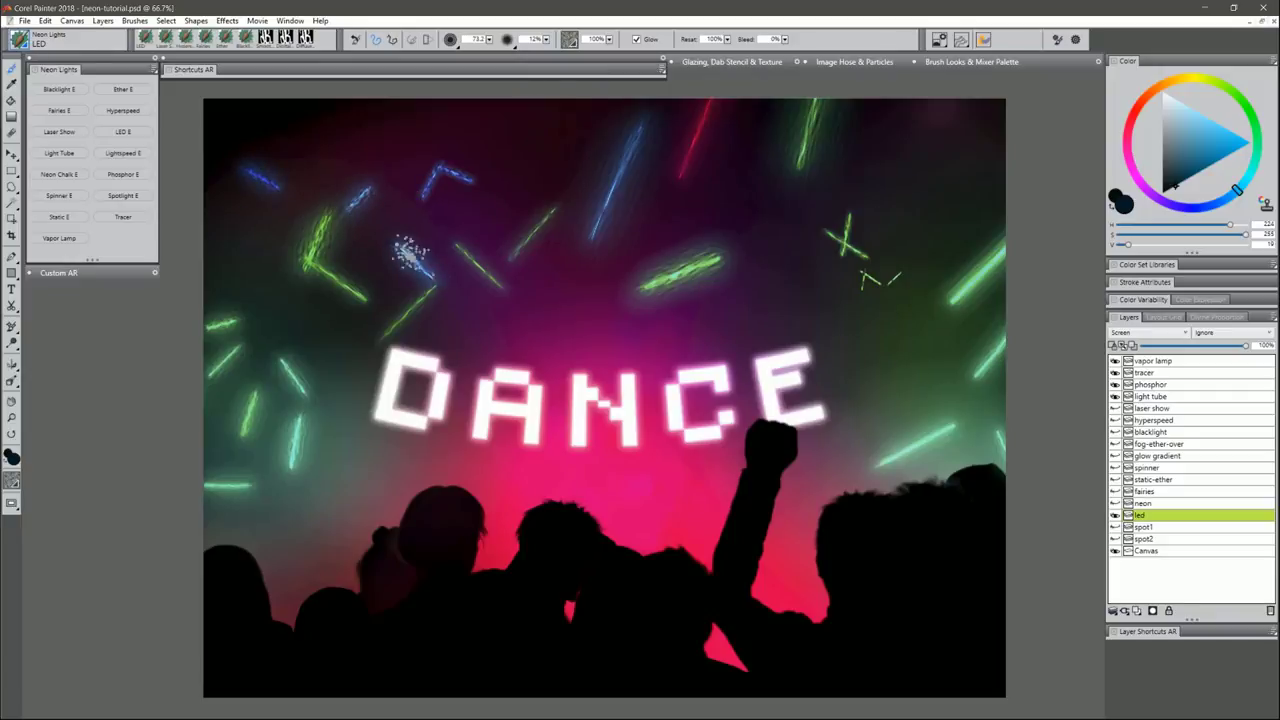
drag(466, 218, 505, 184)
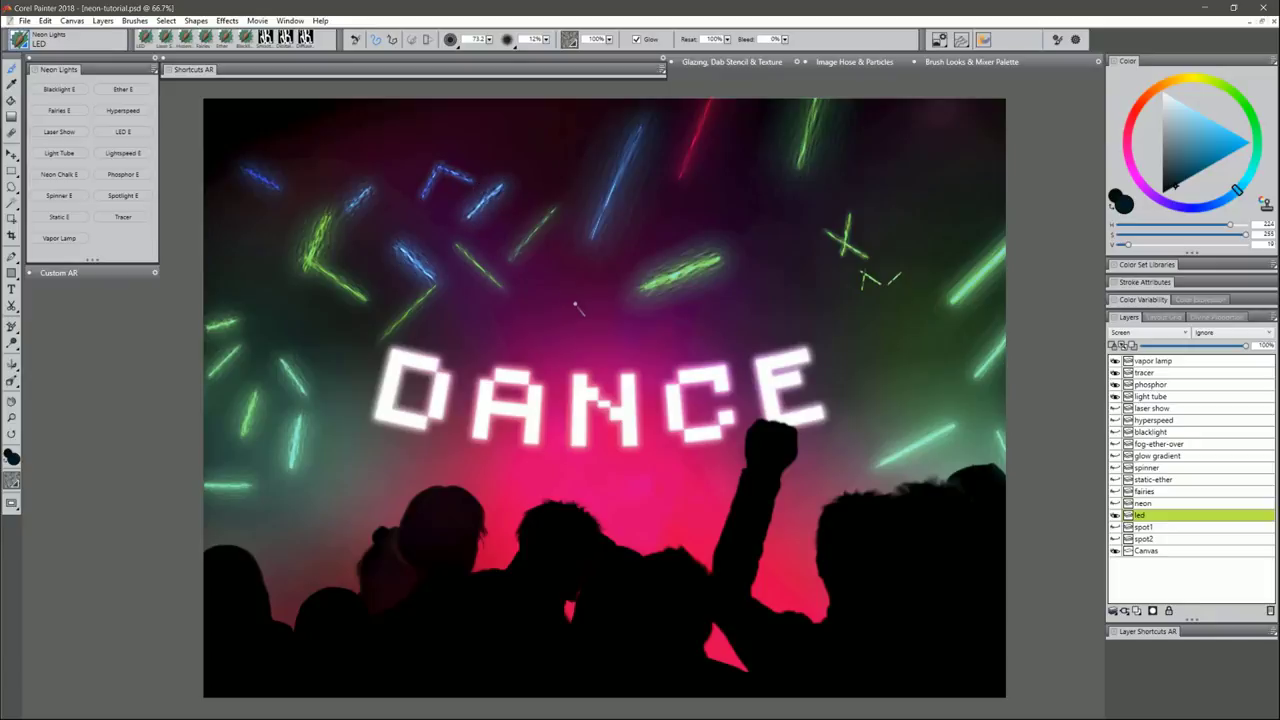
- Add a new layer in Screen blending mode and paint a short blue LED stroke on it just above the lettering
click(1138, 611)
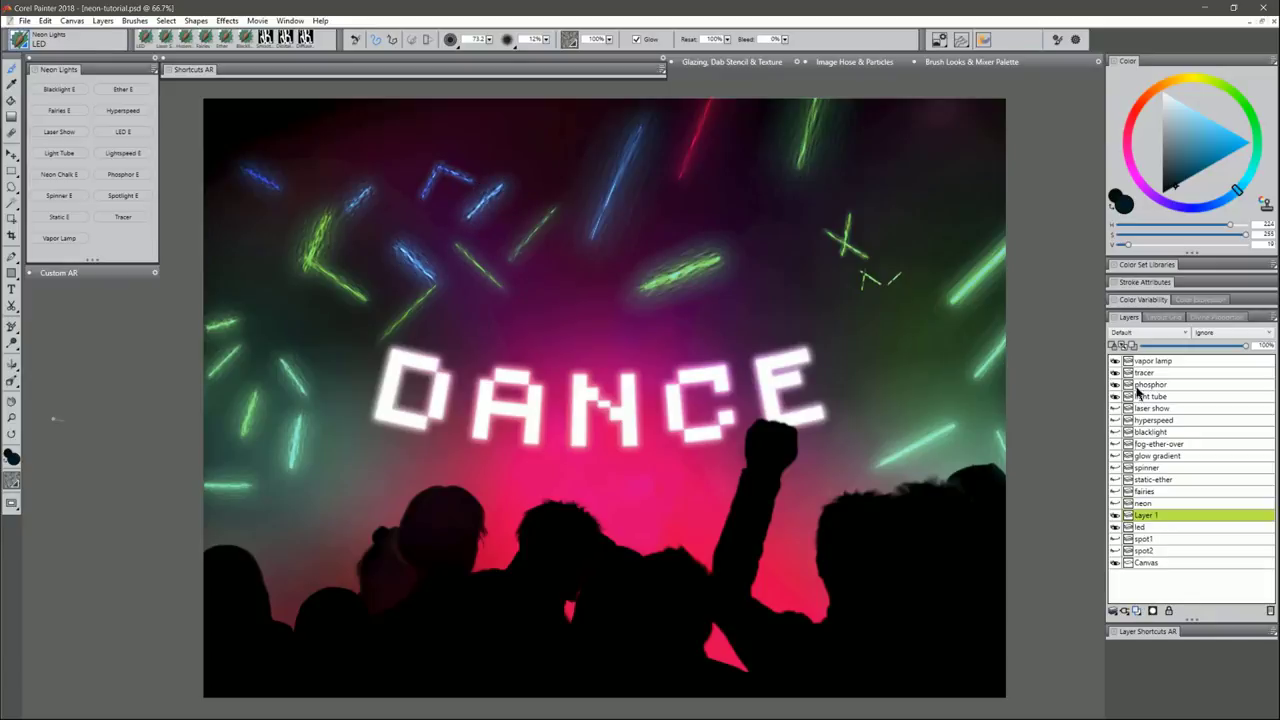
click(1148, 332)
click(1150, 462)
mouse_move(566, 326)
mouse_down()
mouse_move(512, 352)
mouse_move(575, 337)
mouse_up()
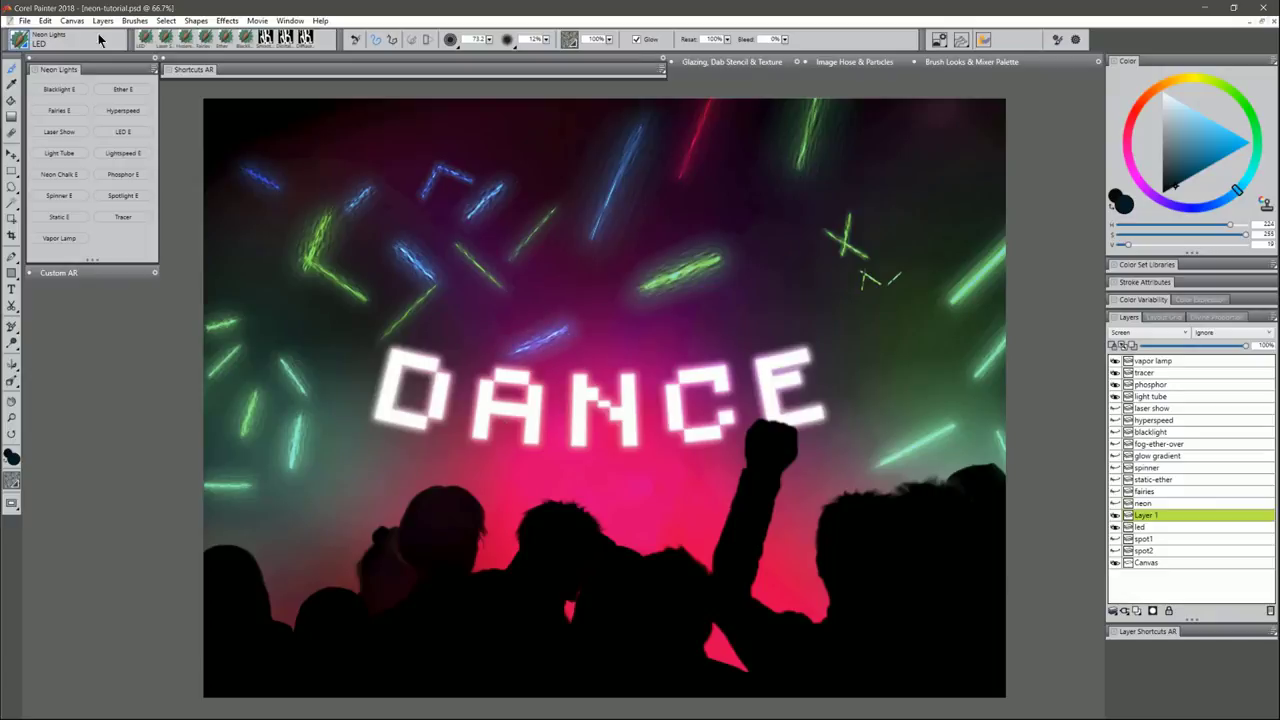
- Free-transform the new layer's blue stroke, rotating it and moving it above the letter E
click(45, 20)
click(80, 204)
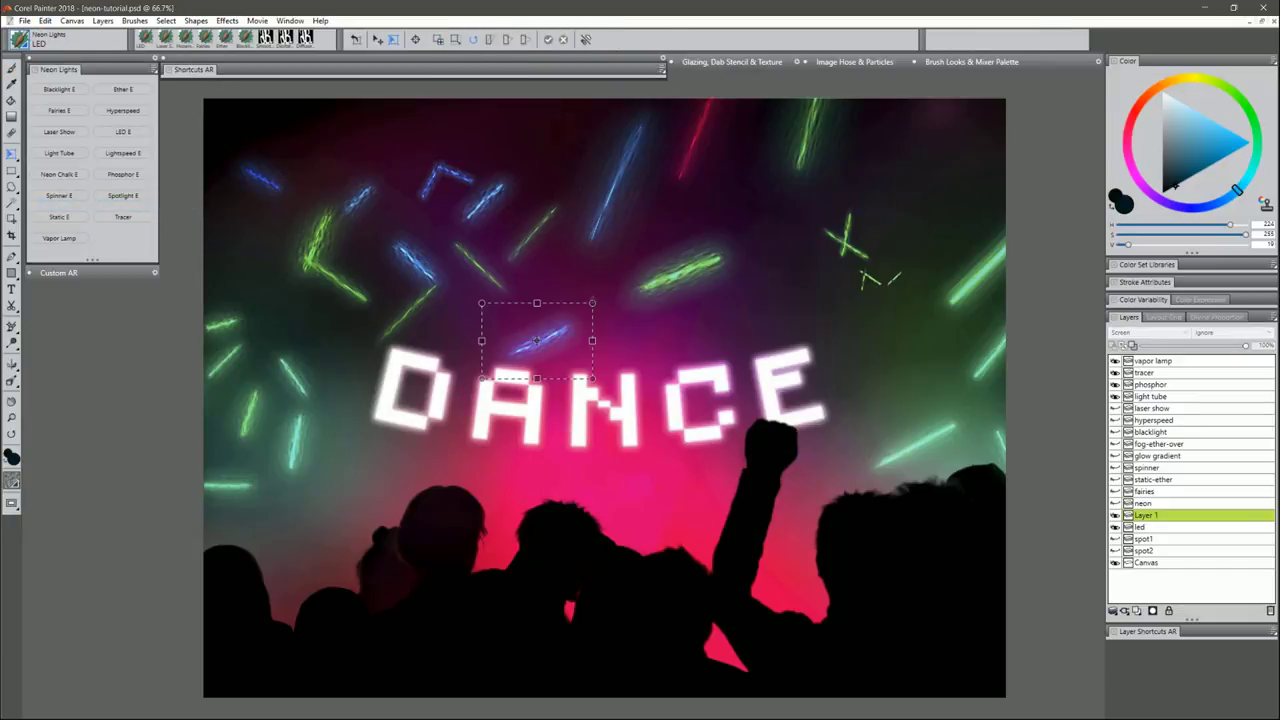
mouse_move(593, 301)
mouse_down()
mouse_move(603, 340)
mouse_move(598, 330)
mouse_move(853, 297)
mouse_move(839, 305)
mouse_move(853, 288)
mouse_move(845, 299)
mouse_up()
key(Return)
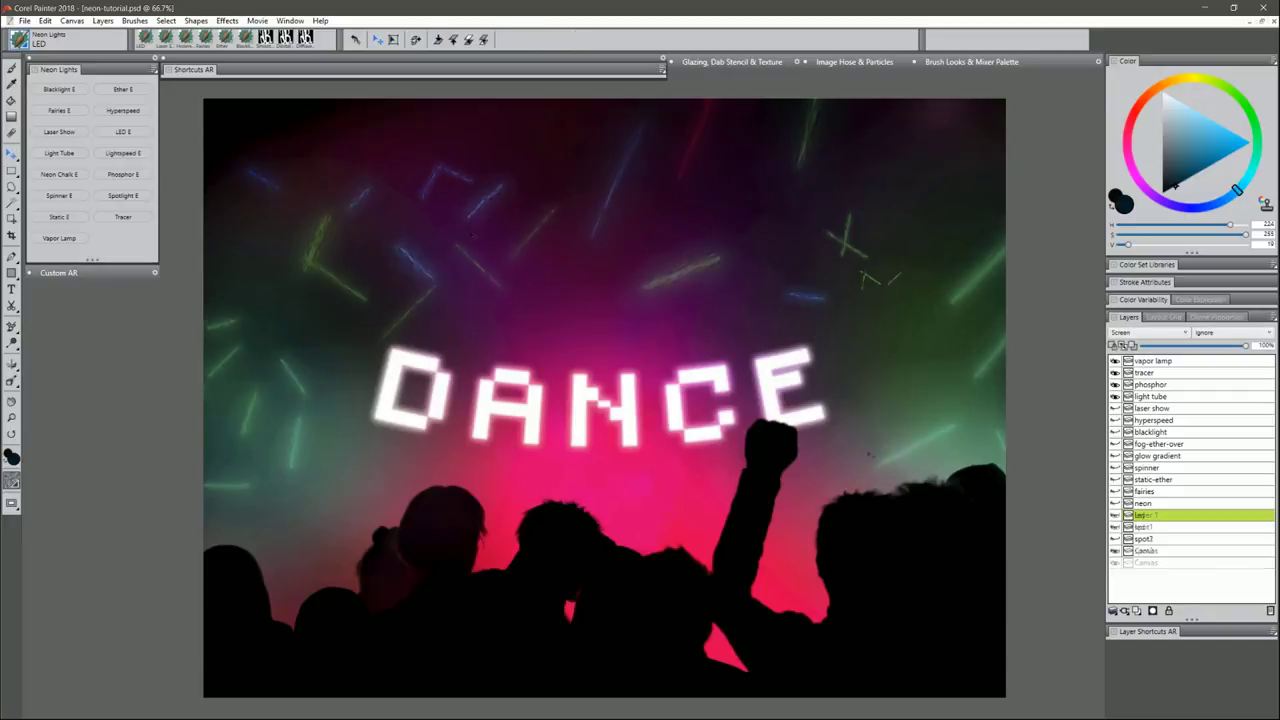
- Choose the Light Tube brush and dab separate horizontal streaks above the lettering on the light tube layer
click(62, 153)
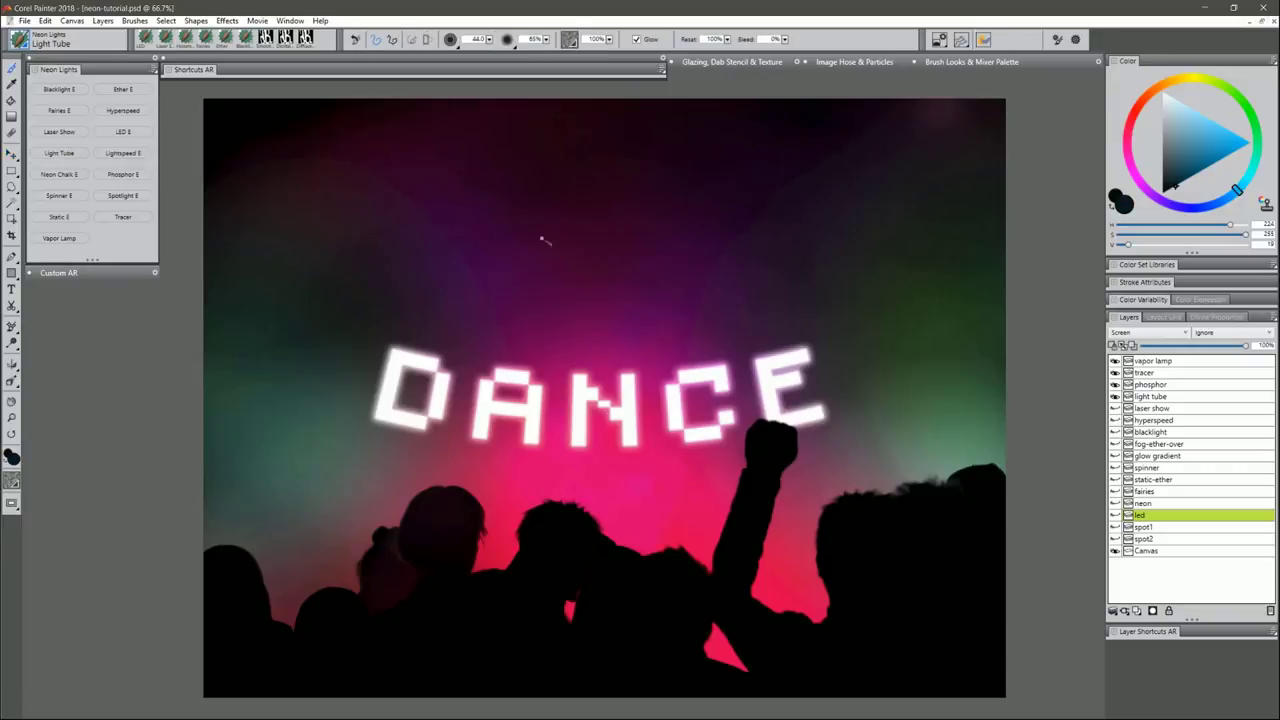
drag(492, 238, 496, 240)
click(566, 274)
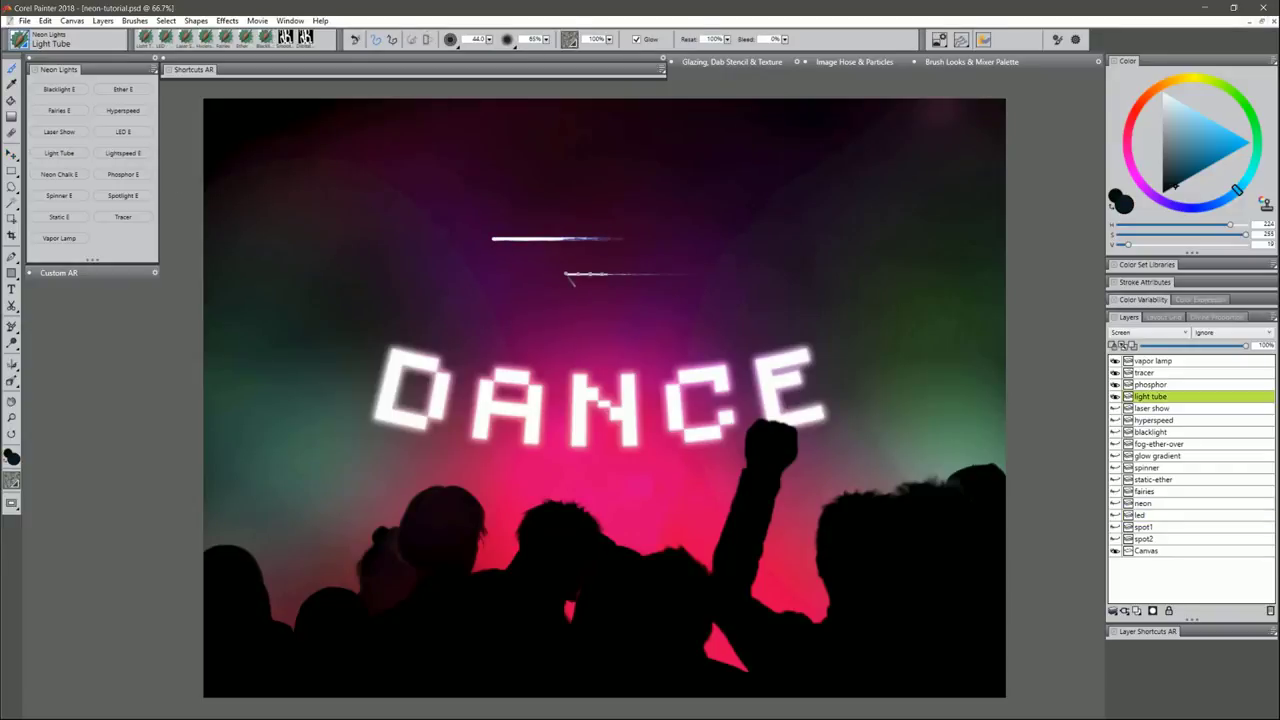
click(442, 287)
click(598, 210)
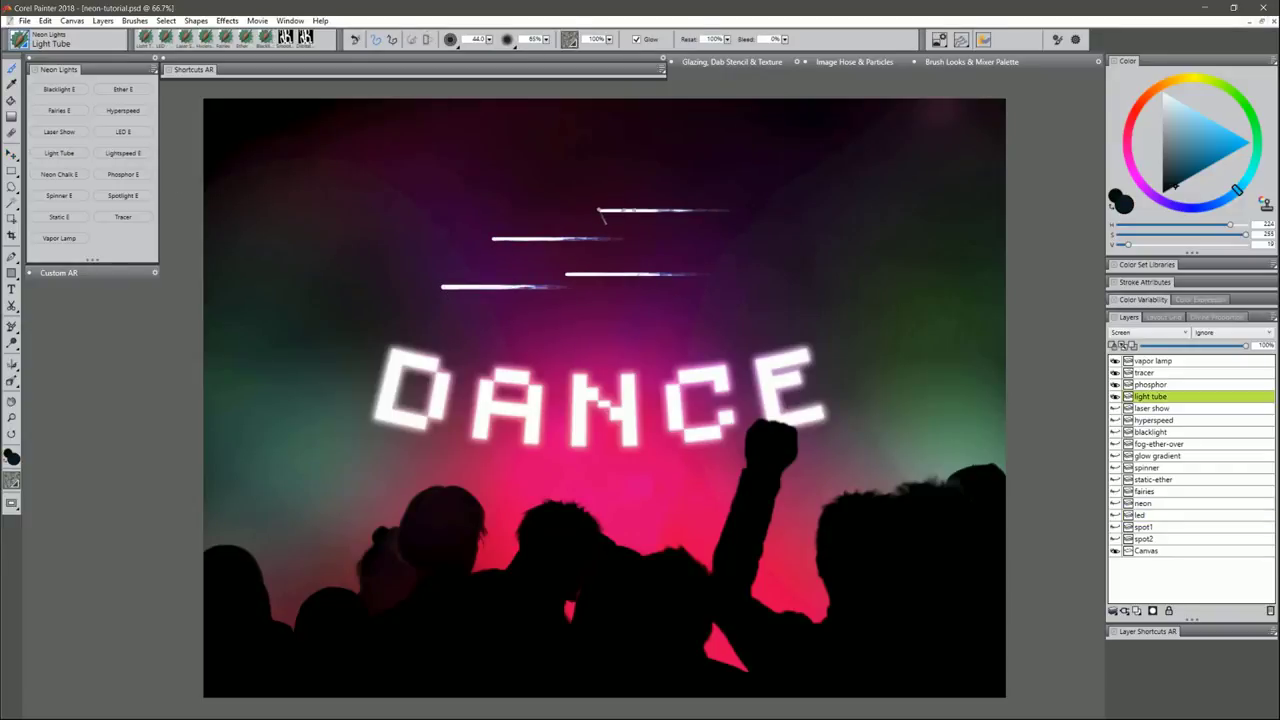
- Stack closely spaced horizontal Light Tube streaks up to the upper edge of the image above the middle of the lettering
click(584, 184)
click(585, 176)
click(586, 168)
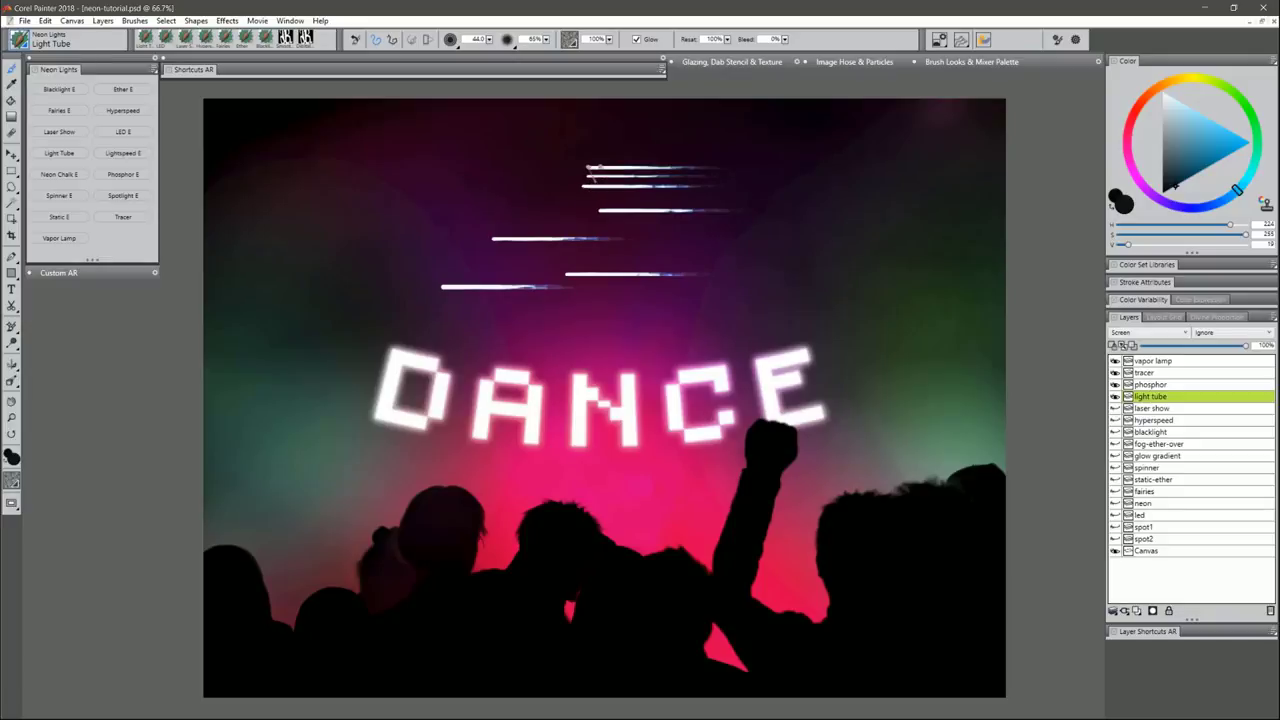
click(588, 158)
click(592, 149)
click(595, 138)
click(600, 128)
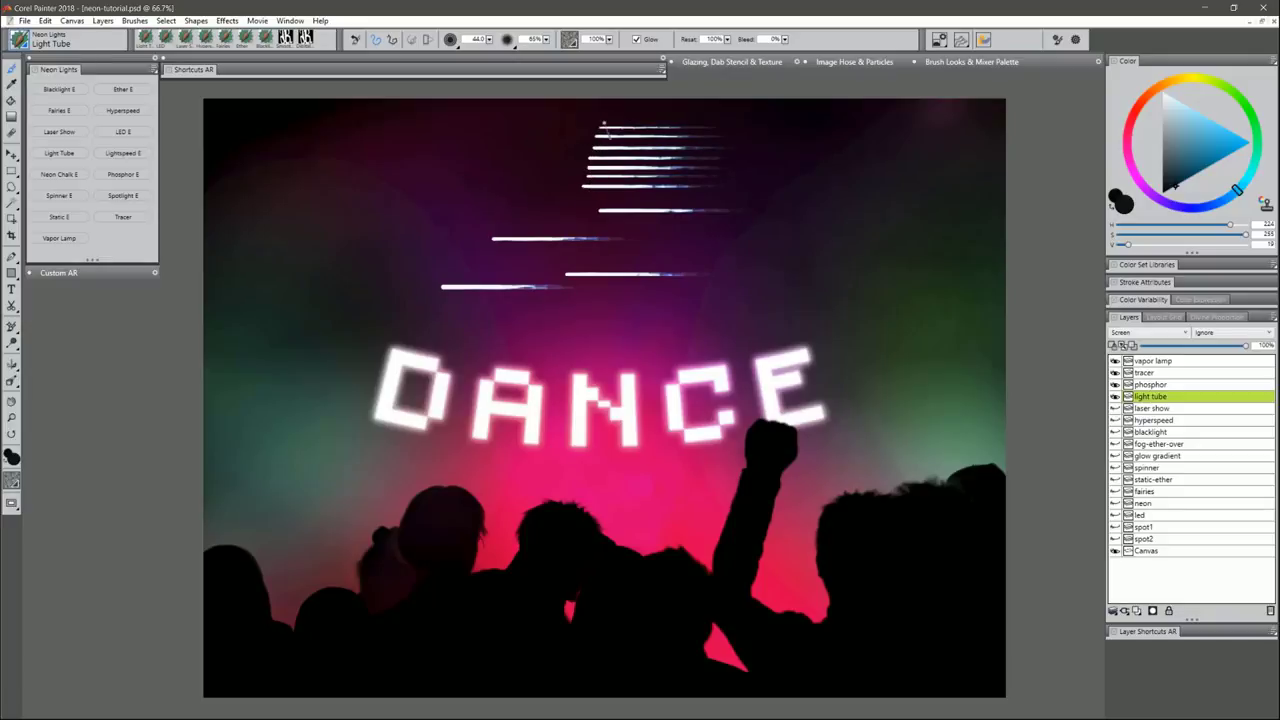
click(607, 118)
- Add a descending row of horizontal Light Tube streaks above the letter E, from faint to bright
click(800, 192)
click(806, 207)
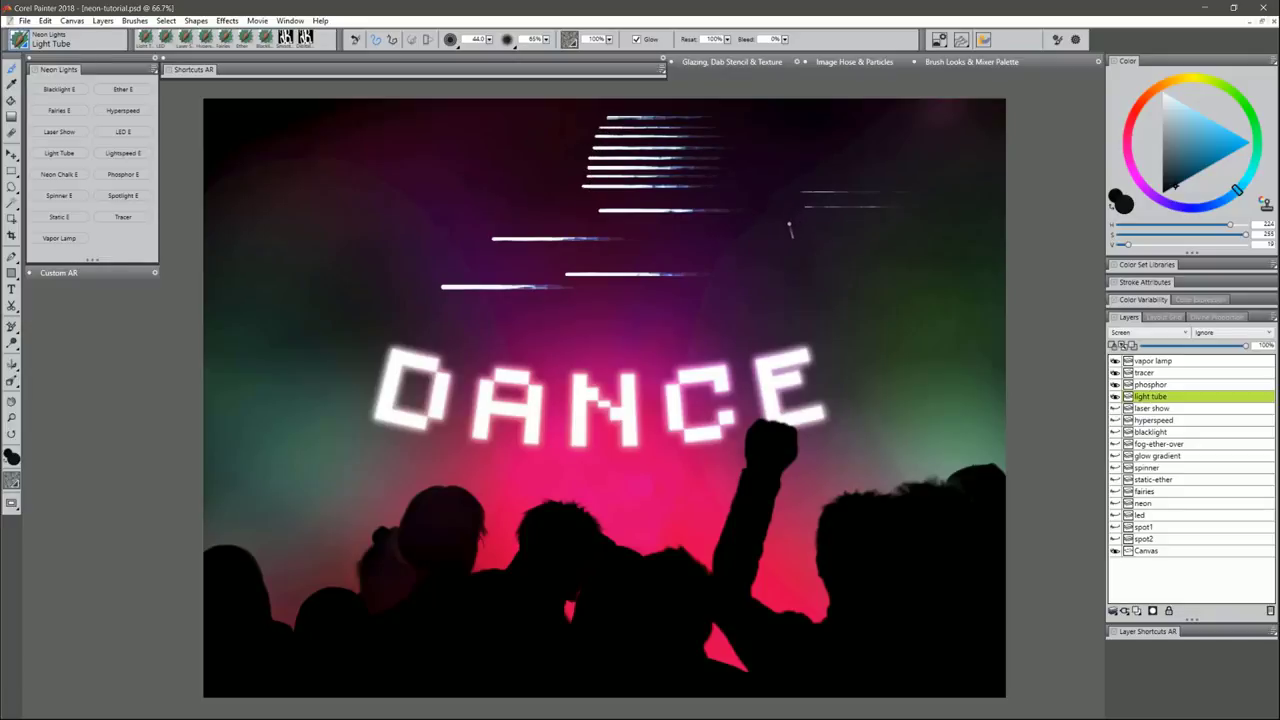
click(790, 224)
click(780, 247)
click(772, 268)
click(757, 295)
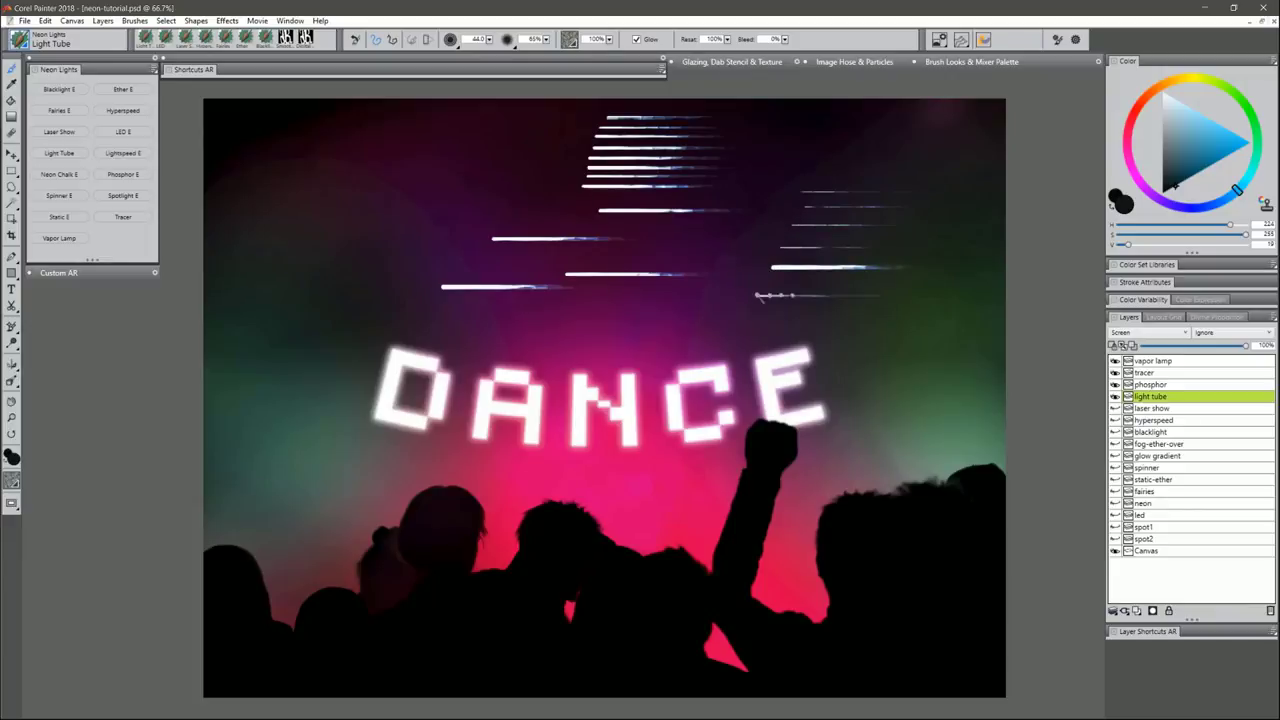
- Try long wavy Light Tube strokes down beside the letter D and across the scene, and undo the last one
click(311, 151)
mouse_move(314, 154)
mouse_down()
mouse_move(285, 236)
mouse_move(310, 240)
mouse_move(311, 267)
mouse_move(275, 305)
mouse_move(260, 350)
mouse_move(315, 364)
mouse_move(268, 404)
mouse_move(267, 493)
mouse_move(288, 546)
mouse_up()
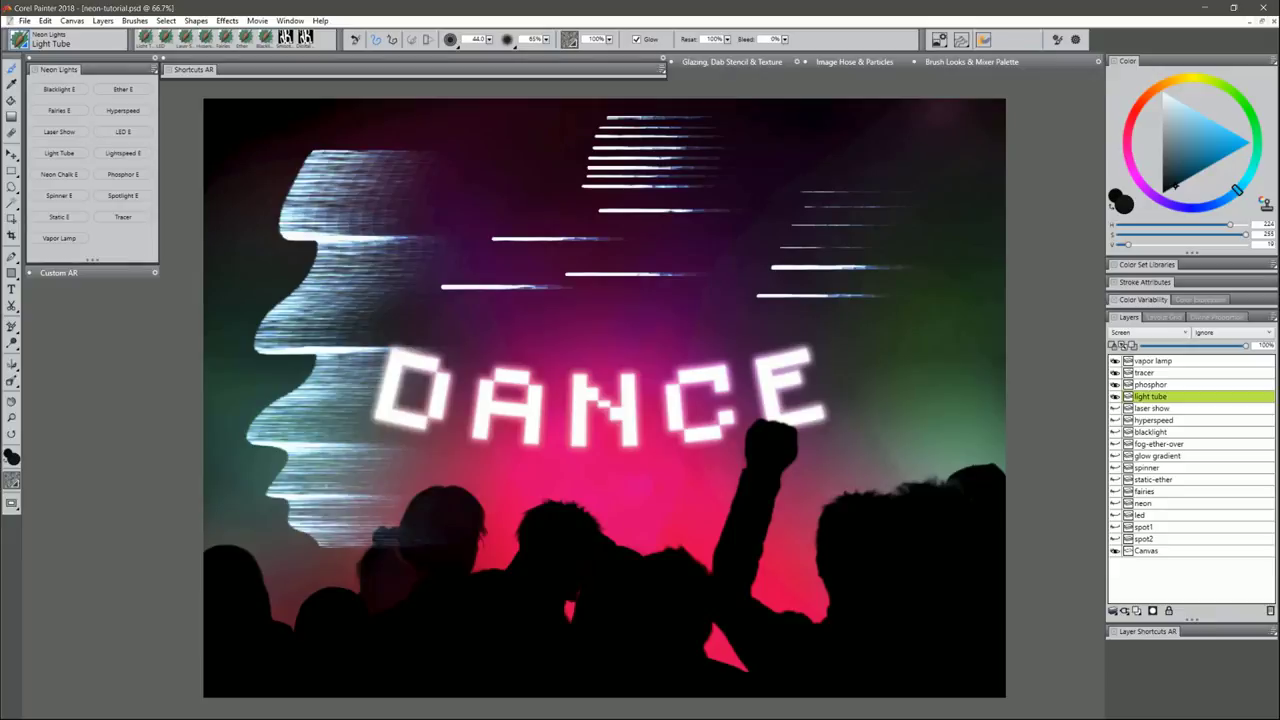
mouse_move(458, 168)
mouse_down()
mouse_move(465, 238)
mouse_move(518, 242)
mouse_move(558, 295)
mouse_move(558, 330)
mouse_move(593, 352)
mouse_move(650, 340)
mouse_move(696, 195)
mouse_move(733, 152)
mouse_move(788, 140)
mouse_move(898, 190)
mouse_move(897, 278)
mouse_move(836, 325)
mouse_move(840, 358)
mouse_move(876, 382)
mouse_move(716, 425)
mouse_move(675, 455)
mouse_move(652, 515)
mouse_move(832, 570)
mouse_up()
key(ctrl+z)
- Paint three zigzagging blue Light Tube strokes above the lettering, descending diagonally across the scene
mouse_move(455, 146)
mouse_down()
mouse_move(600, 145)
mouse_move(405, 175)
mouse_move(455, 205)
mouse_move(325, 238)
mouse_move(640, 262)
mouse_move(430, 305)
mouse_move(568, 348)
mouse_move(866, 362)
mouse_up()
mouse_move(645, 155)
mouse_down()
mouse_move(660, 175)
mouse_move(575, 230)
mouse_move(632, 288)
mouse_move(805, 338)
mouse_up()
mouse_move(838, 190)
mouse_down()
mouse_move(810, 246)
mouse_move(895, 291)
mouse_up()
- Change the colour to a near-black orange-red, paint a wavy Light Tube stroke beside the blue ones, and hide the light tube layer
click(1141, 103)
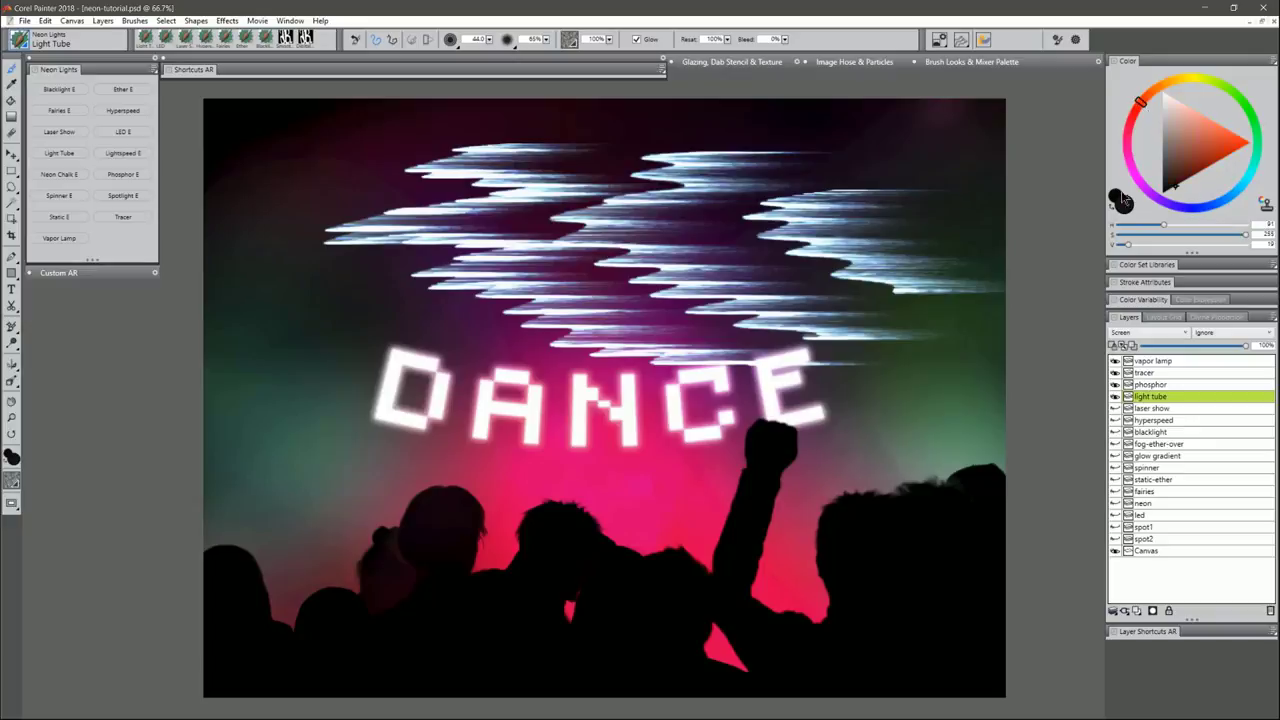
mouse_move(390, 205)
mouse_down()
mouse_move(258, 215)
mouse_move(252, 243)
mouse_move(321, 272)
mouse_move(267, 292)
mouse_move(257, 336)
mouse_move(440, 344)
mouse_move(420, 383)
mouse_move(537, 416)
mouse_up()
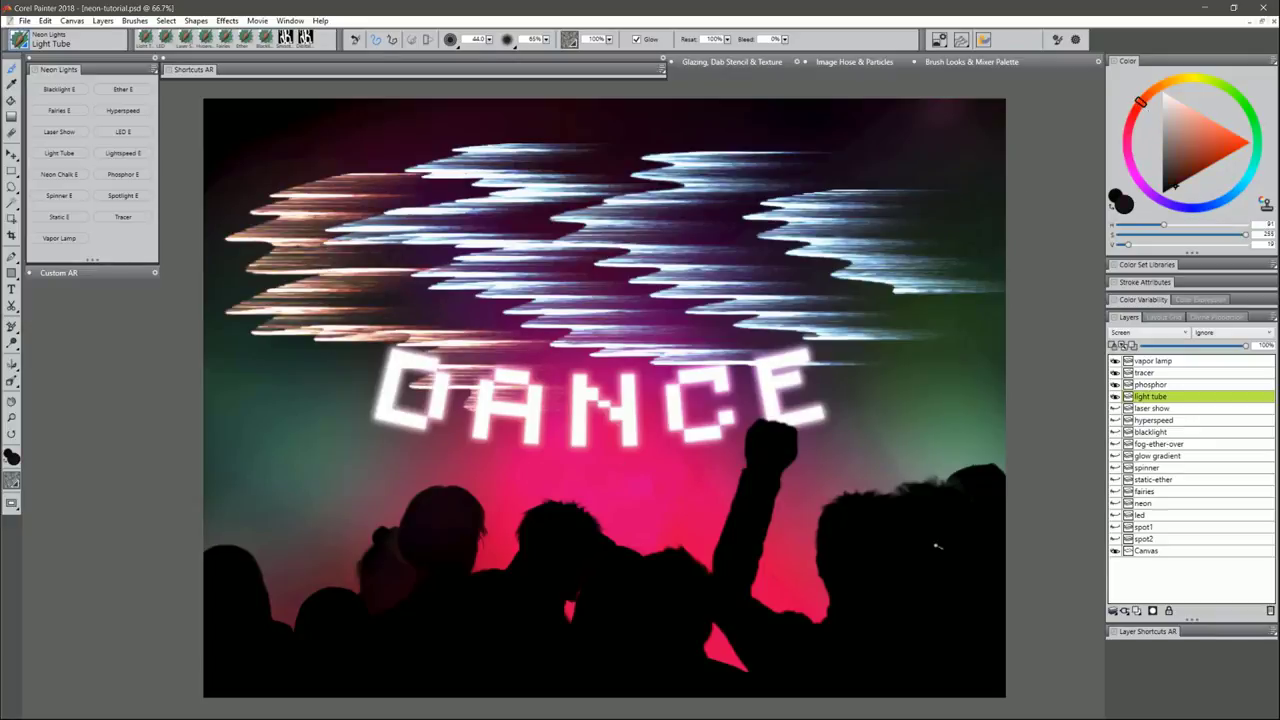
click(1115, 397)
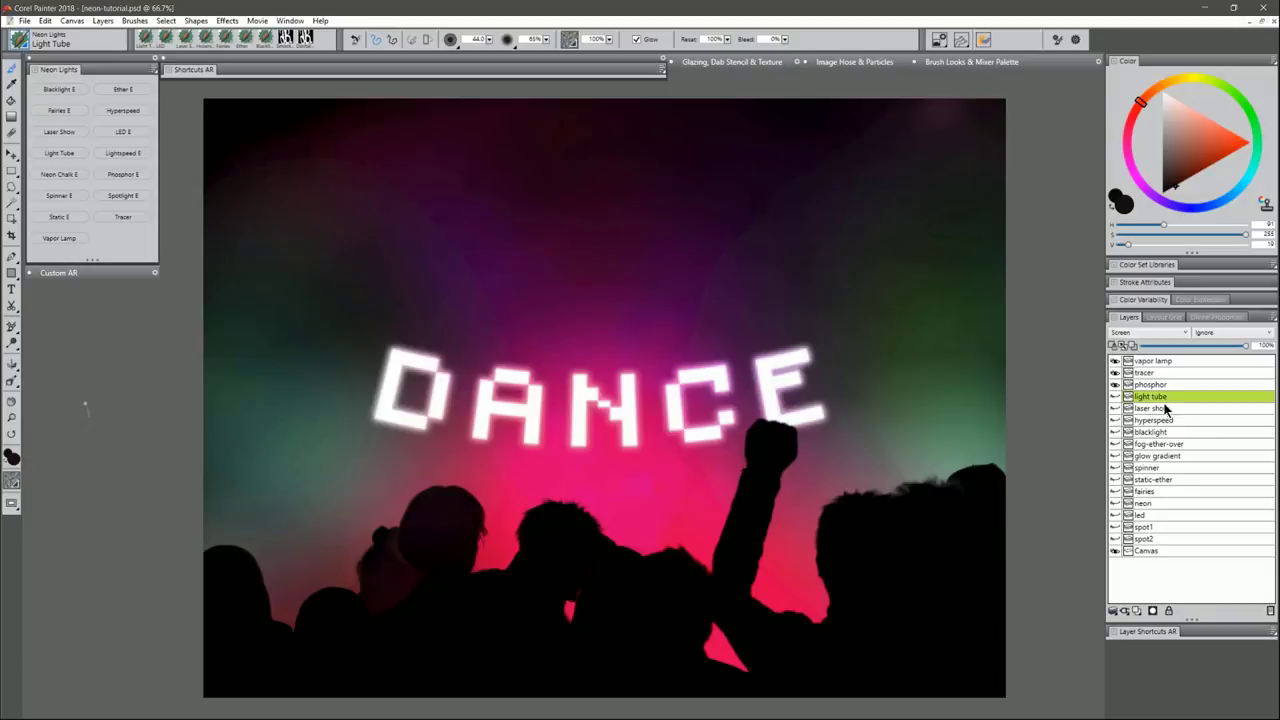
- Choose the Lightspeed brush and set the colour to a near-black green for the lightspeed layer
click(123, 153)
click(1257, 143)
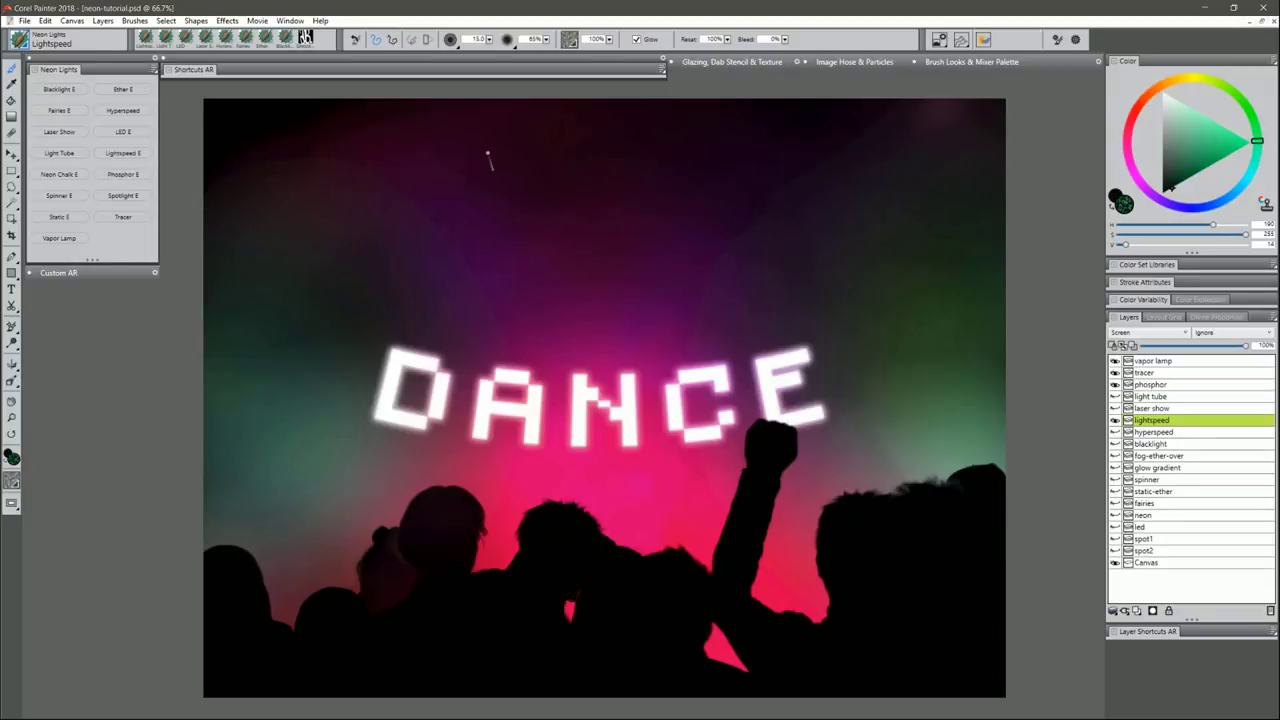
- Try broken horizontal green Lightspeed strokes across the area above the lettering and undo them
mouse_move(489, 143)
mouse_down()
mouse_move(555, 148)
mouse_move(505, 180)
mouse_move(400, 200)
mouse_move(557, 210)
mouse_move(537, 232)
mouse_move(655, 252)
mouse_up()
drag(592, 180, 738, 193)
mouse_move(673, 218)
mouse_down()
mouse_move(685, 178)
mouse_move(860, 172)
mouse_move(735, 150)
mouse_move(472, 260)
mouse_move(363, 262)
mouse_move(640, 312)
mouse_move(828, 324)
mouse_up()
mouse_move(551, 287)
mouse_down()
mouse_move(302, 180)
mouse_move(420, 132)
mouse_move(740, 128)
mouse_up()
mouse_move(405, 208)
mouse_down()
mouse_move(373, 214)
mouse_move(707, 244)
mouse_move(758, 273)
mouse_move(865, 299)
mouse_move(867, 273)
mouse_move(796, 302)
mouse_move(300, 311)
mouse_move(259, 273)
mouse_move(271, 236)
mouse_move(324, 184)
mouse_move(283, 140)
mouse_up()
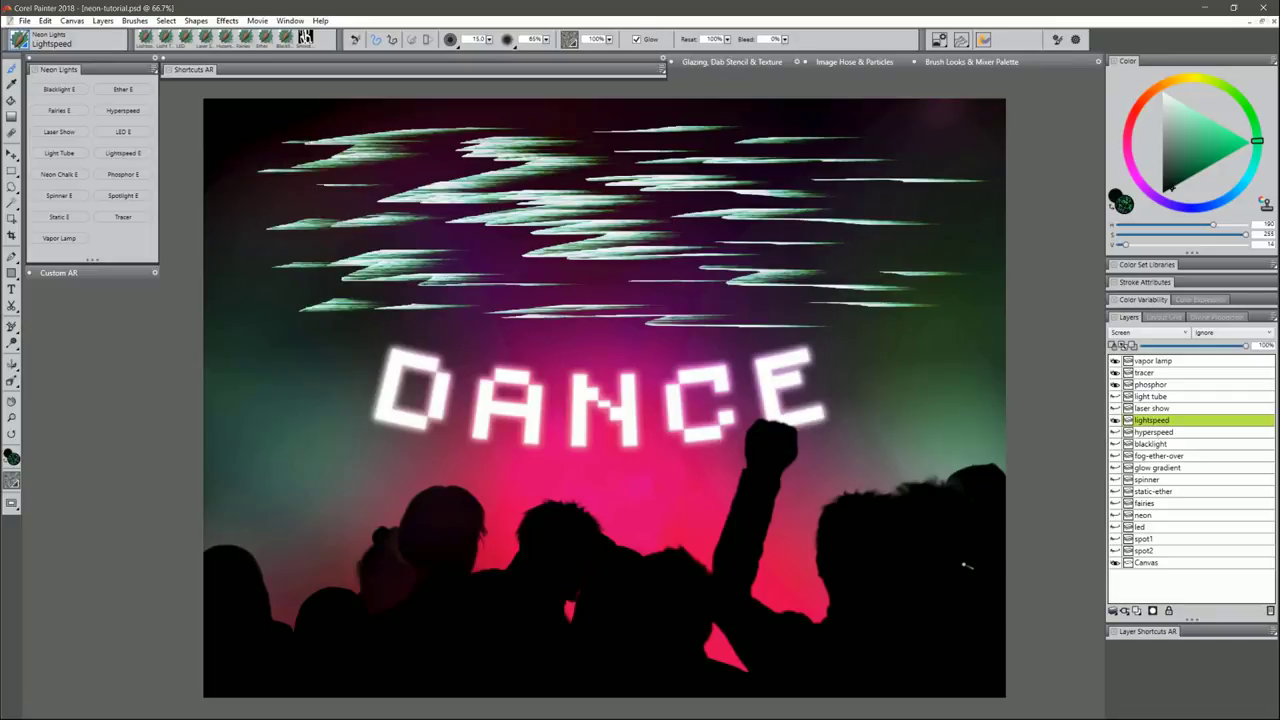
key(ctrl+z)
- Paint flowing looped green Lightspeed strokes above the lettering and flip the lightspeed layer horizontally
mouse_move(400, 145)
mouse_down()
mouse_move(343, 145)
mouse_move(314, 169)
mouse_move(306, 204)
mouse_move(332, 255)
mouse_move(406, 281)
mouse_move(460, 277)
mouse_move(414, 245)
mouse_move(409, 200)
mouse_move(487, 155)
mouse_move(475, 180)
mouse_move(548, 140)
mouse_move(525, 227)
mouse_move(723, 196)
mouse_move(704, 285)
mouse_move(855, 231)
mouse_move(928, 300)
mouse_up()
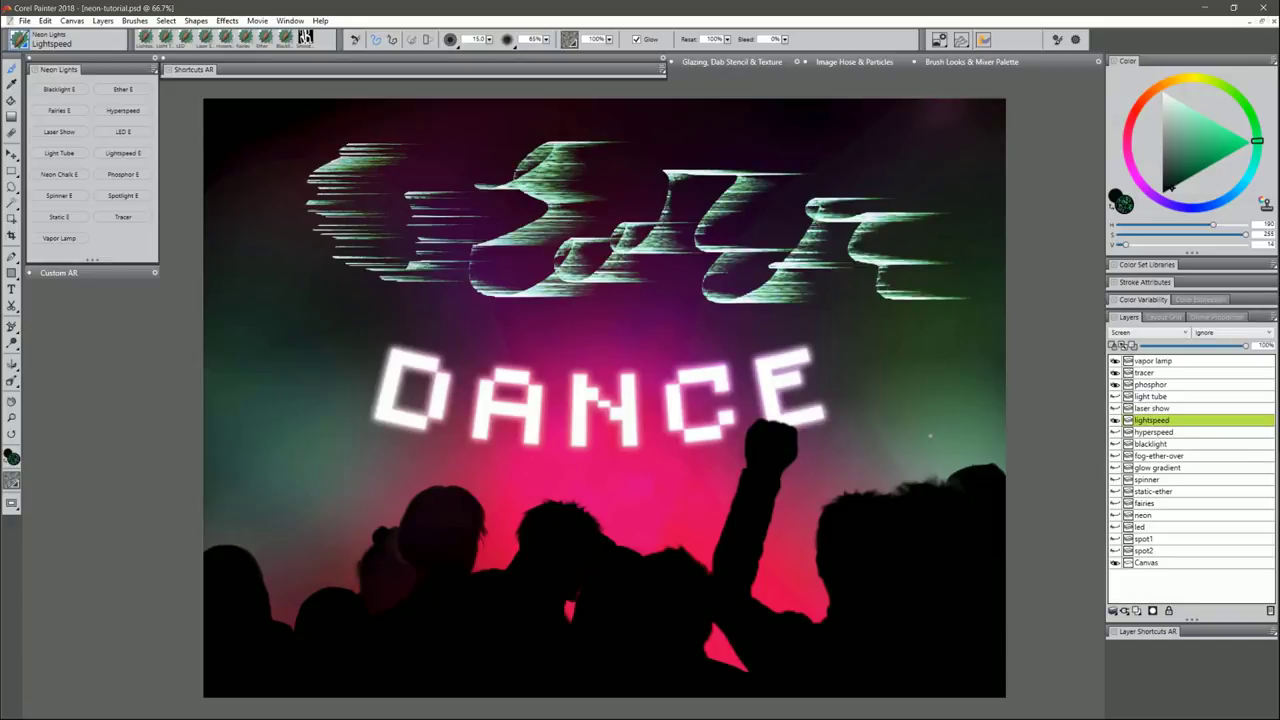
drag(769, 315, 822, 405)
click(45, 21)
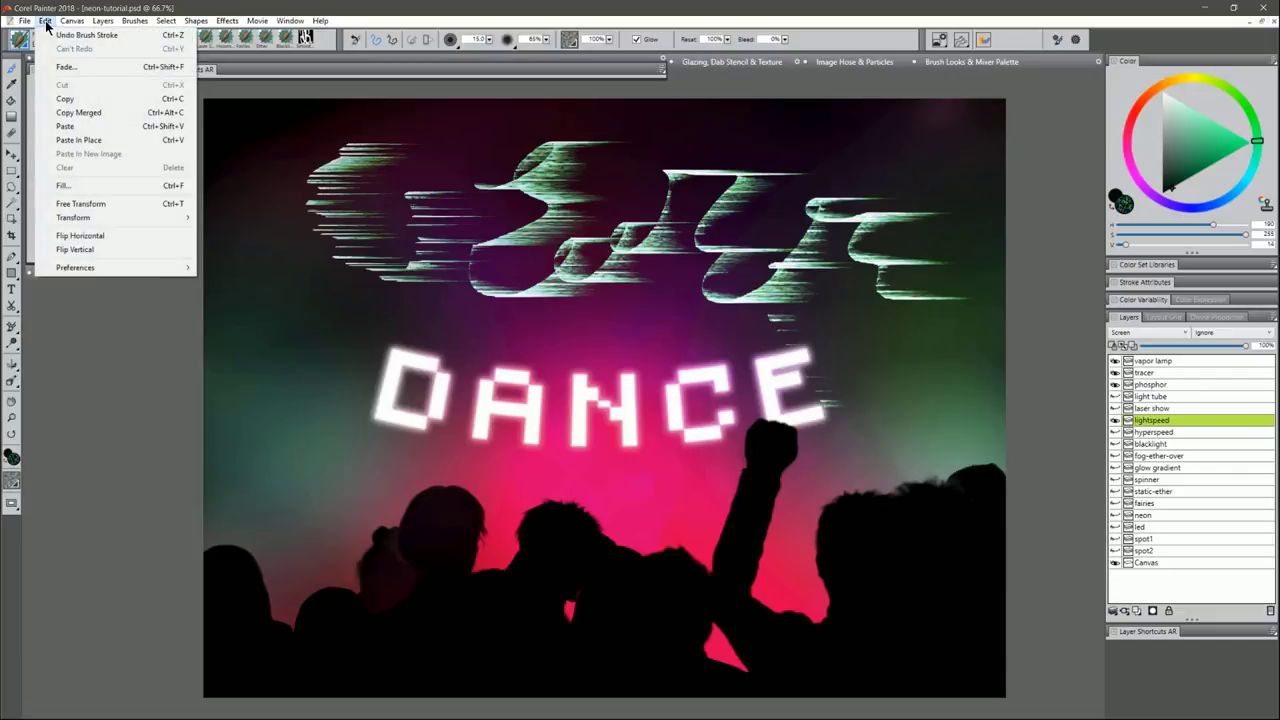
click(117, 235)
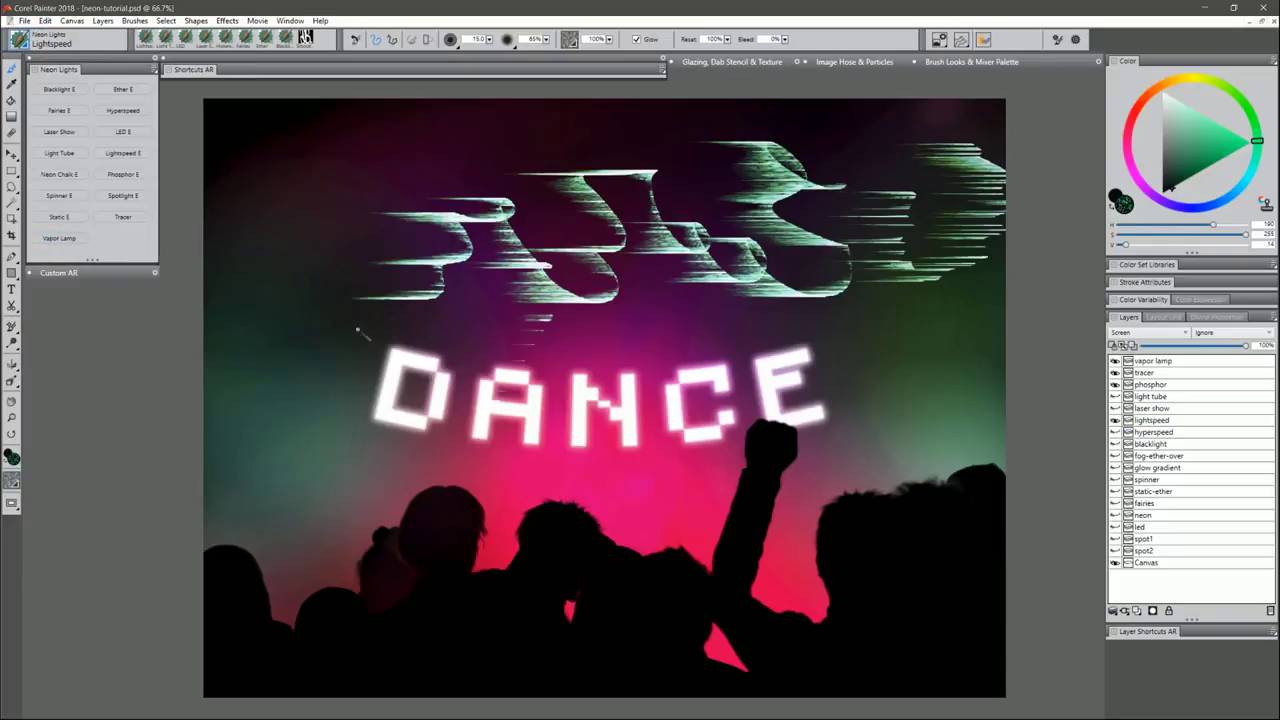
- Set the Lightspeed brush's particle force direction to 69° and paint slanted strokes above the letter D
click(1058, 39)
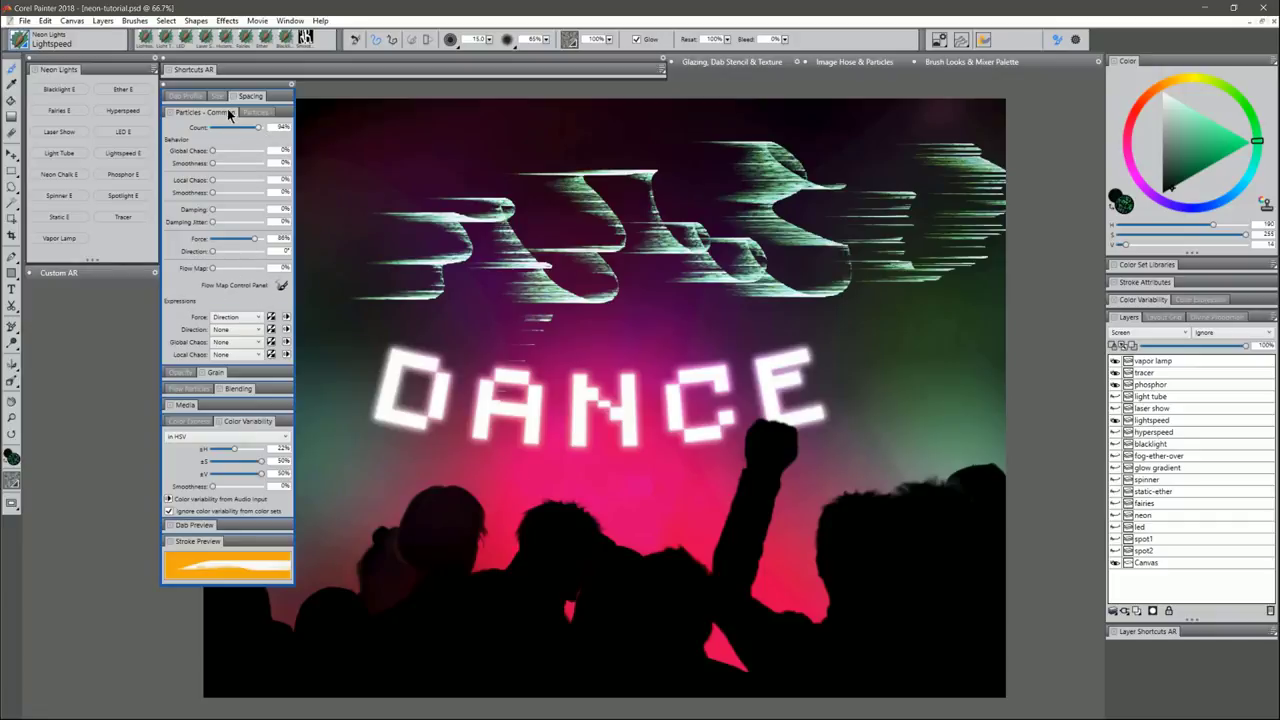
drag(212, 251, 222, 251)
mouse_move(311, 199)
mouse_down()
mouse_move(340, 185)
mouse_move(367, 200)
mouse_move(324, 236)
mouse_move(352, 318)
mouse_move(335, 362)
mouse_move(403, 328)
mouse_move(462, 270)
mouse_move(476, 190)
mouse_move(509, 298)
mouse_up()
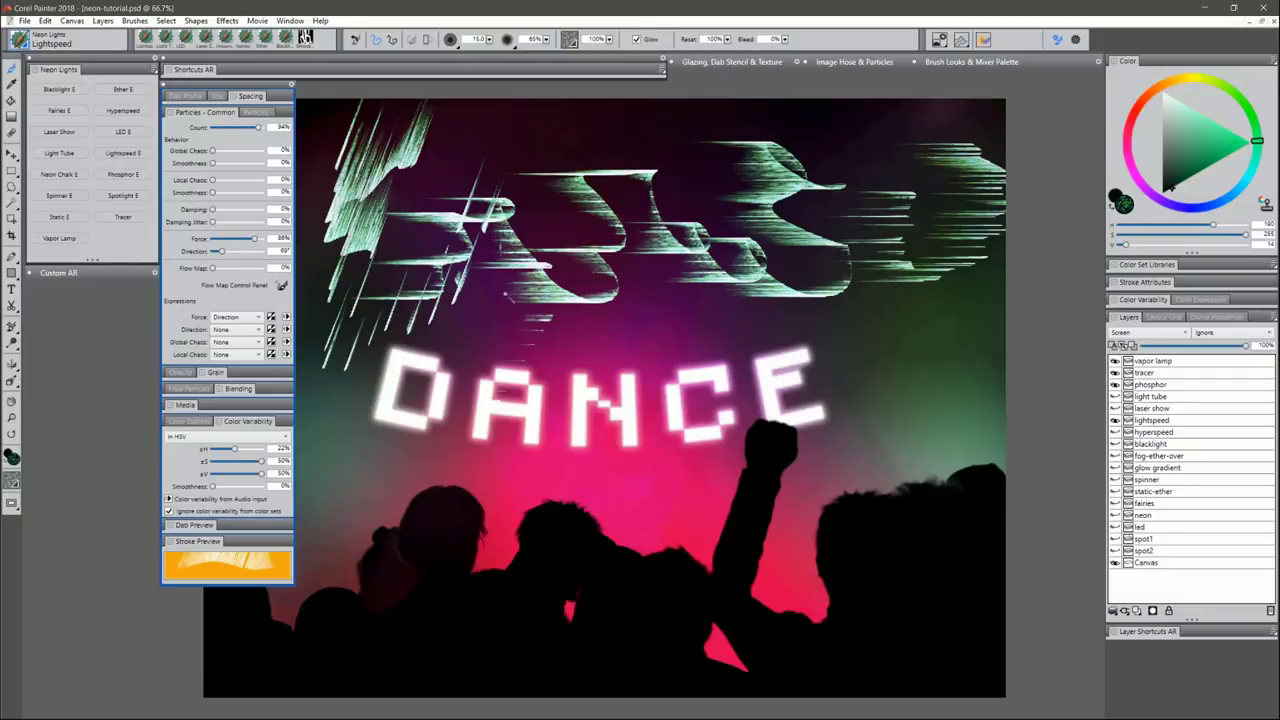
- Reduce the brush's hue variability to 4% and paint more slanted green strokes around the letters D, A and N
mouse_move(234, 452)
mouse_down()
mouse_move(345, 446)
mouse_move(379, 464)
mouse_move(370, 486)
mouse_move(404, 471)
mouse_up()
click(217, 450)
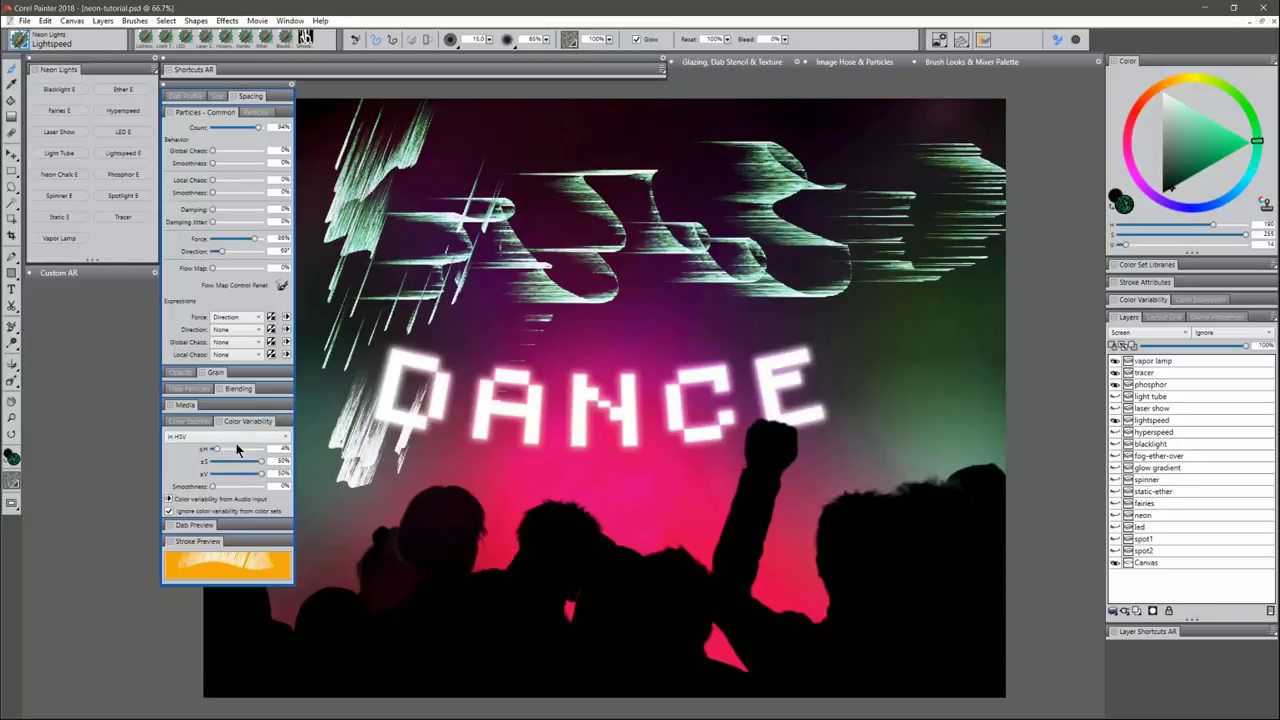
mouse_move(462, 328)
mouse_down()
mouse_move(530, 305)
mouse_move(645, 308)
mouse_up()
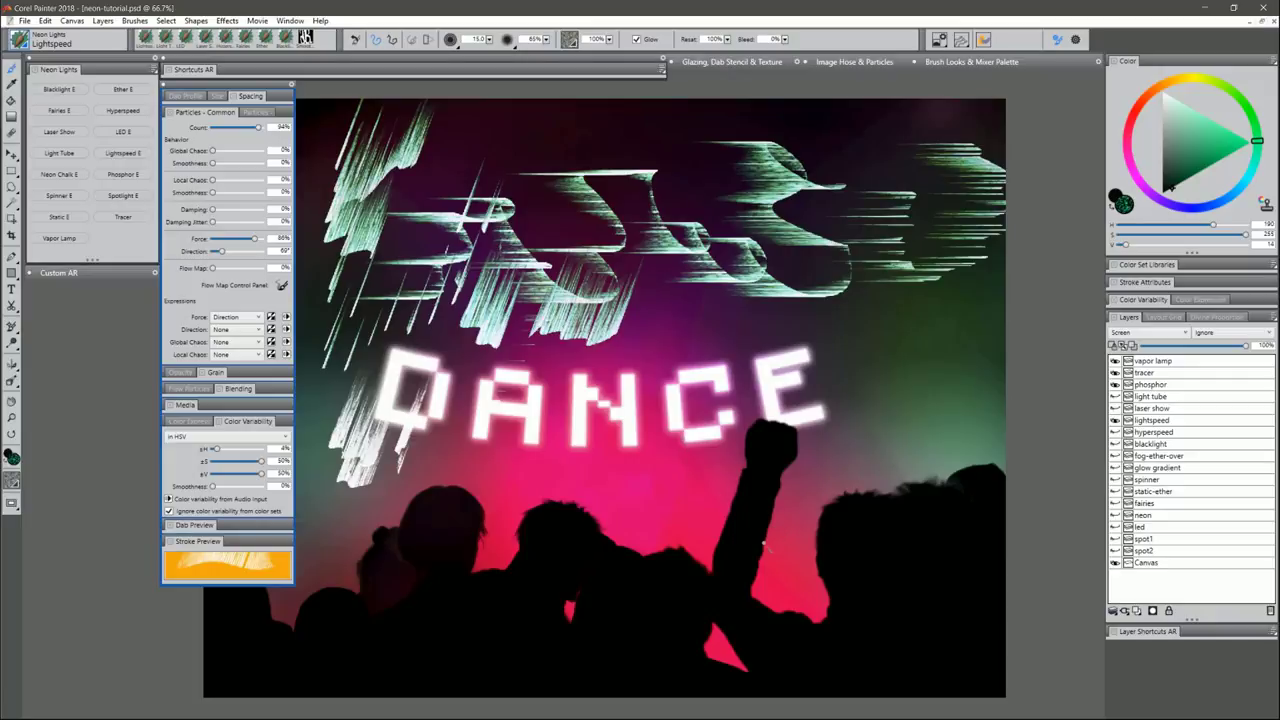
- Lower the particle count to 19% and paint a stroke above the lettering, and test sparser strokes with the count at 5%
drag(258, 127, 222, 127)
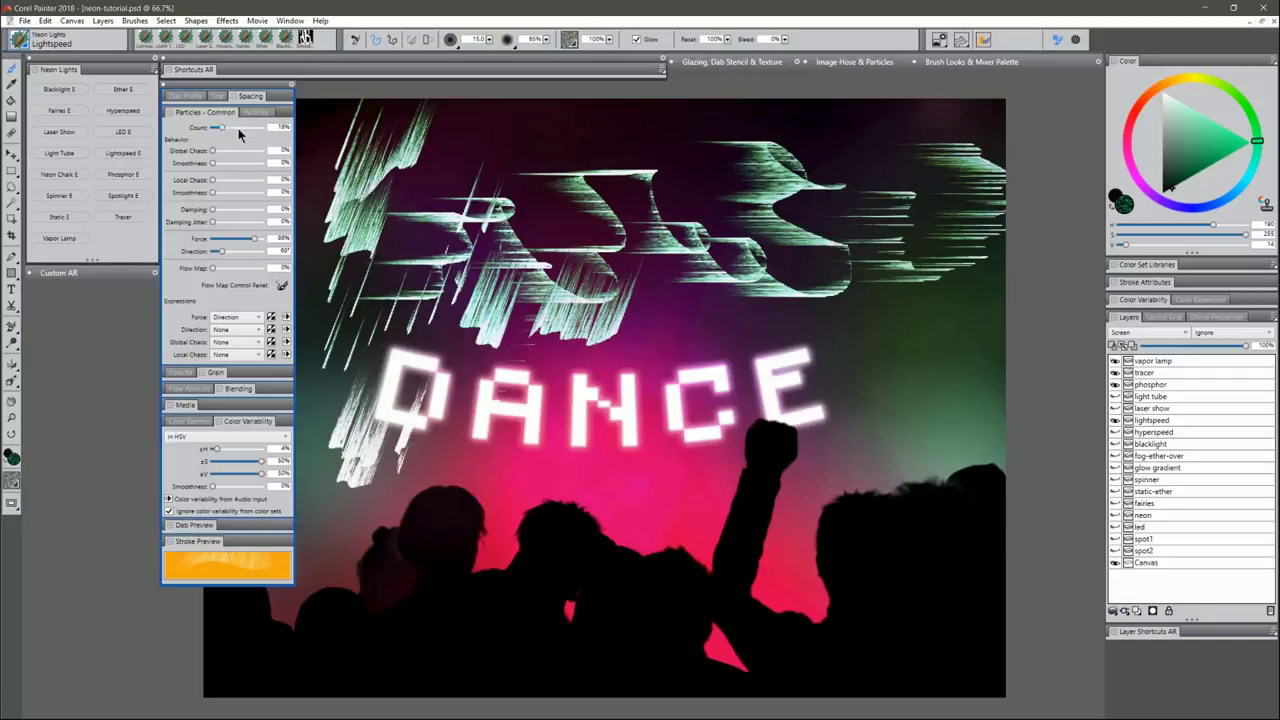
mouse_move(446, 150)
mouse_down()
mouse_move(476, 105)
mouse_move(515, 110)
mouse_up()
drag(218, 130, 214, 130)
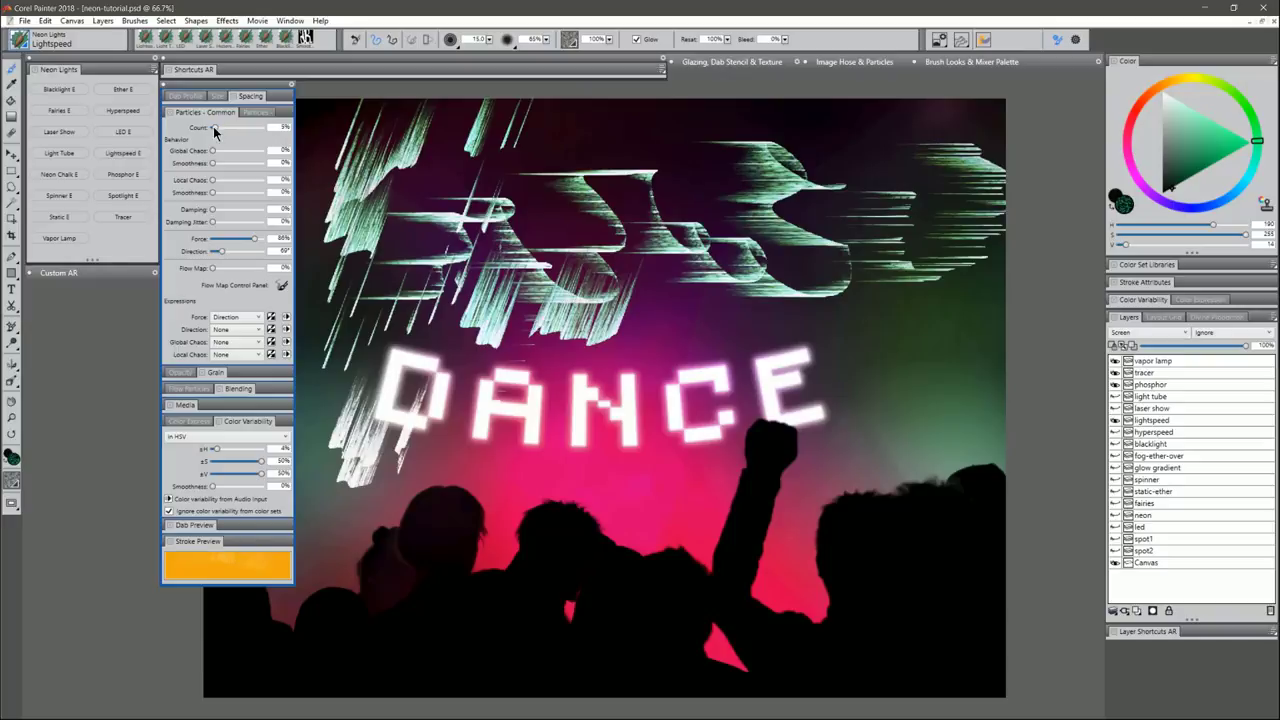
mouse_move(556, 152)
mouse_down()
mouse_move(624, 152)
mouse_move(648, 120)
mouse_move(722, 210)
mouse_move(762, 122)
mouse_up()
drag(755, 175, 795, 240)
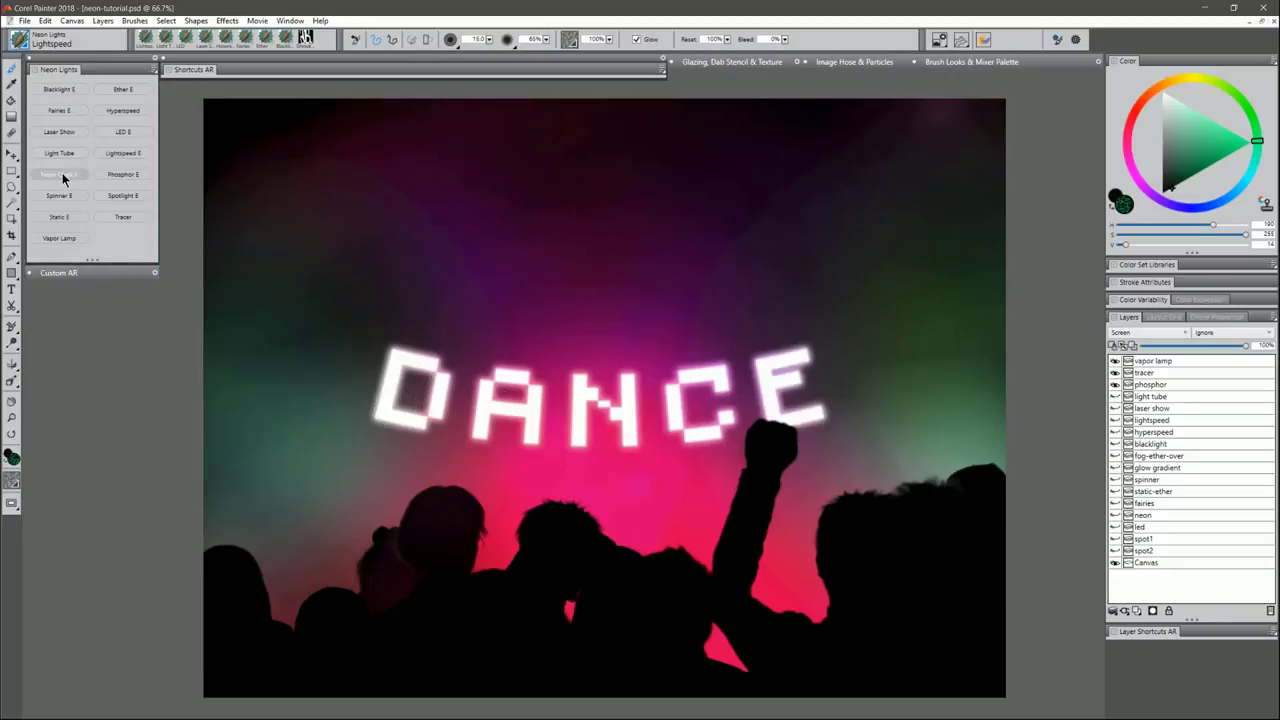
- Choose the Neon Chalk brush, set a near-black pink, and dab glowing pink dots above the lettering on the neon layer
click(63, 178)
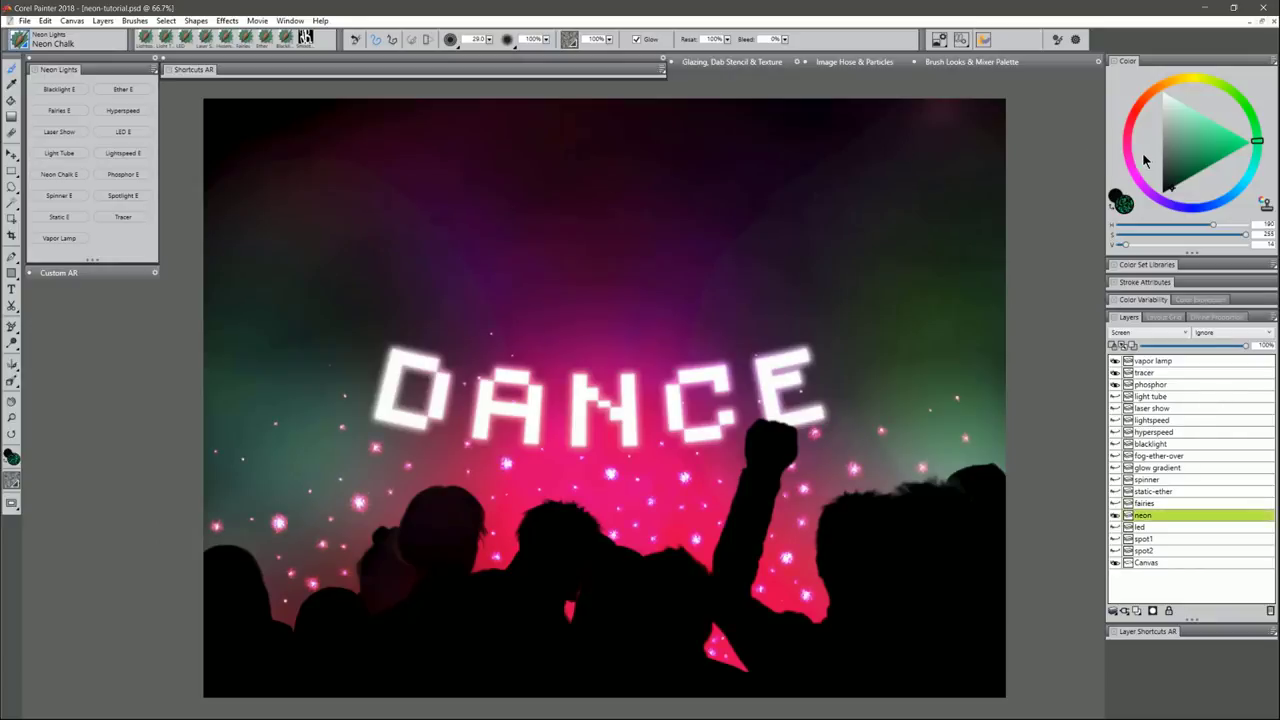
click(1127, 156)
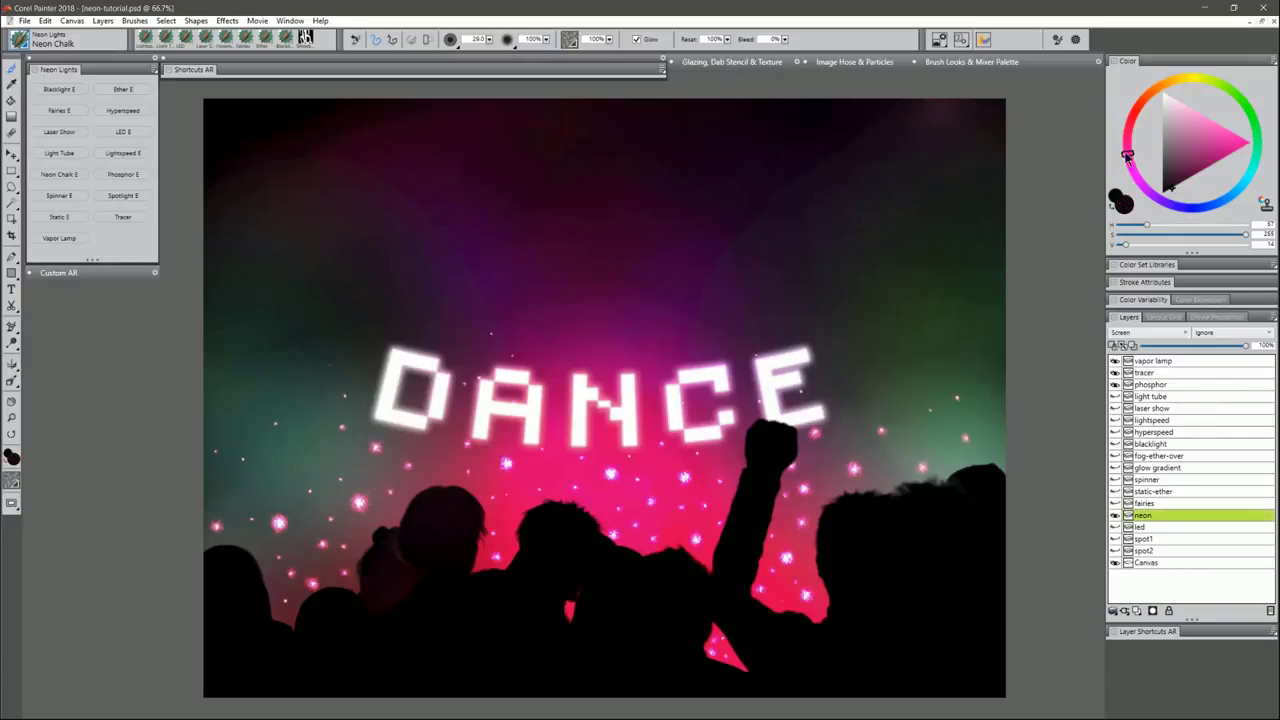
click(359, 272)
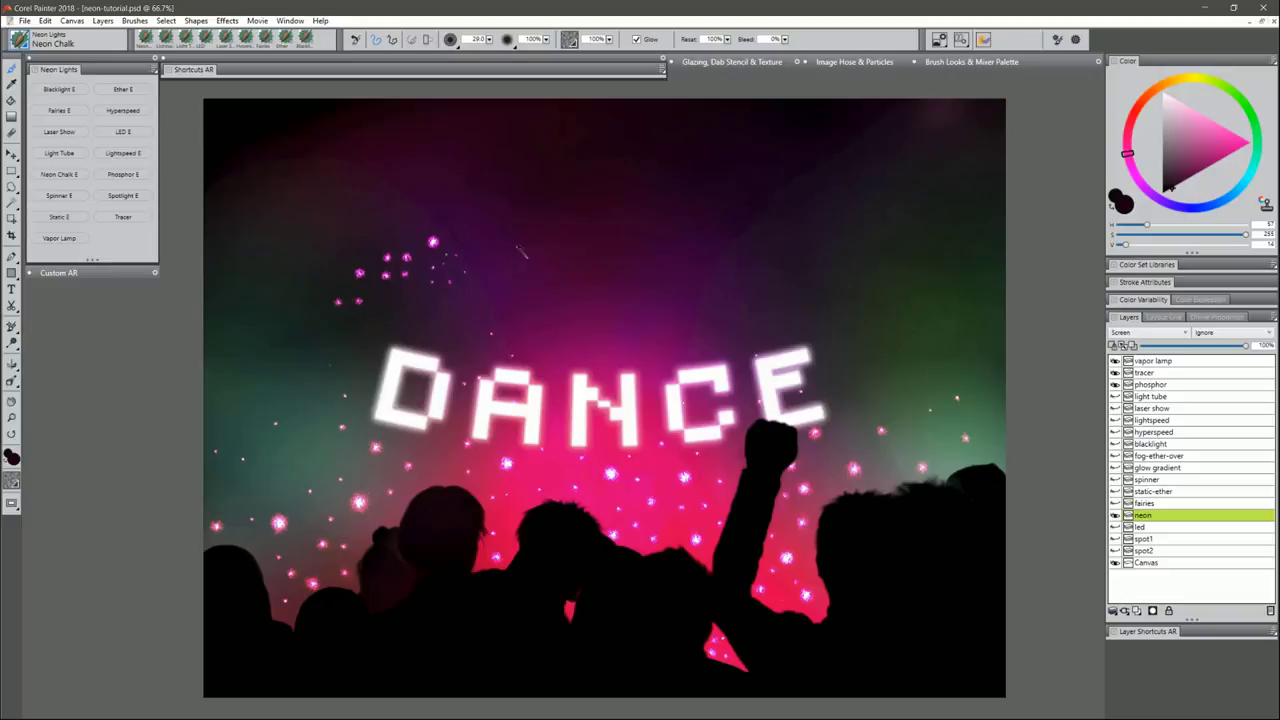
drag(506, 241, 561, 301)
drag(545, 254, 543, 251)
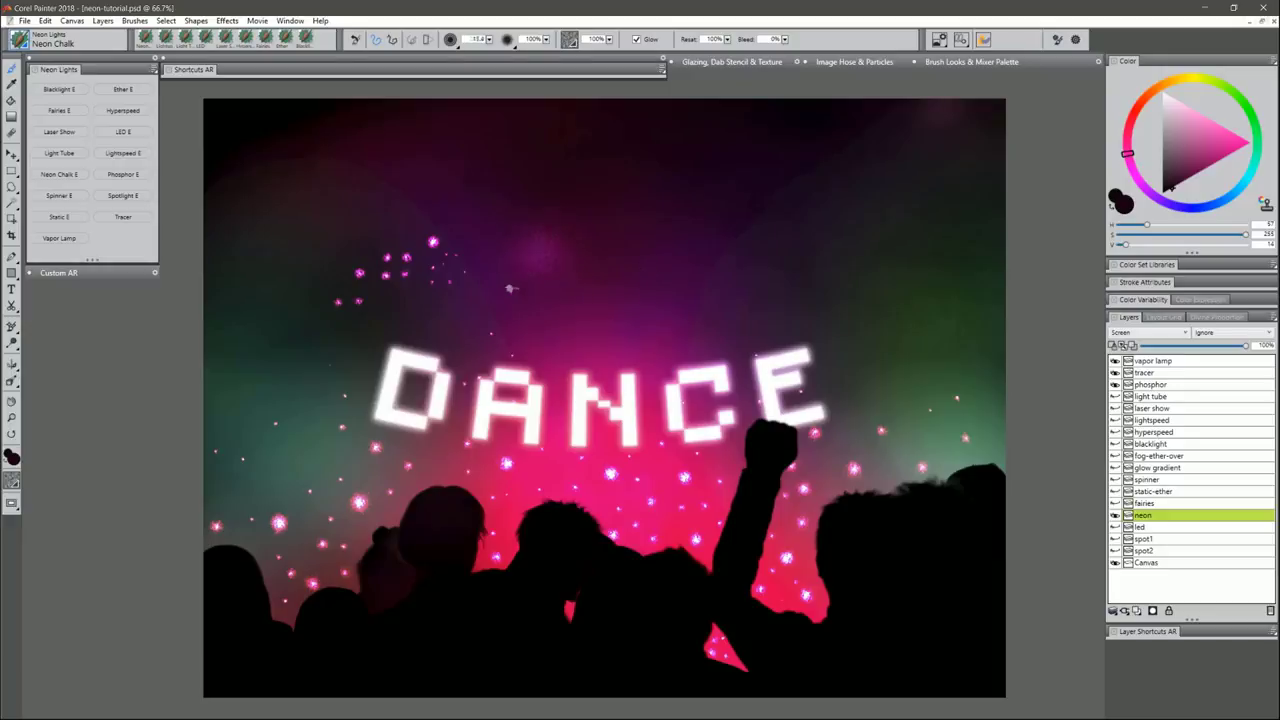
- Write the word NEON in glowing pink Neon Chalk strokes above the DANCE lettering on the neon layer
drag(511, 291, 510, 261)
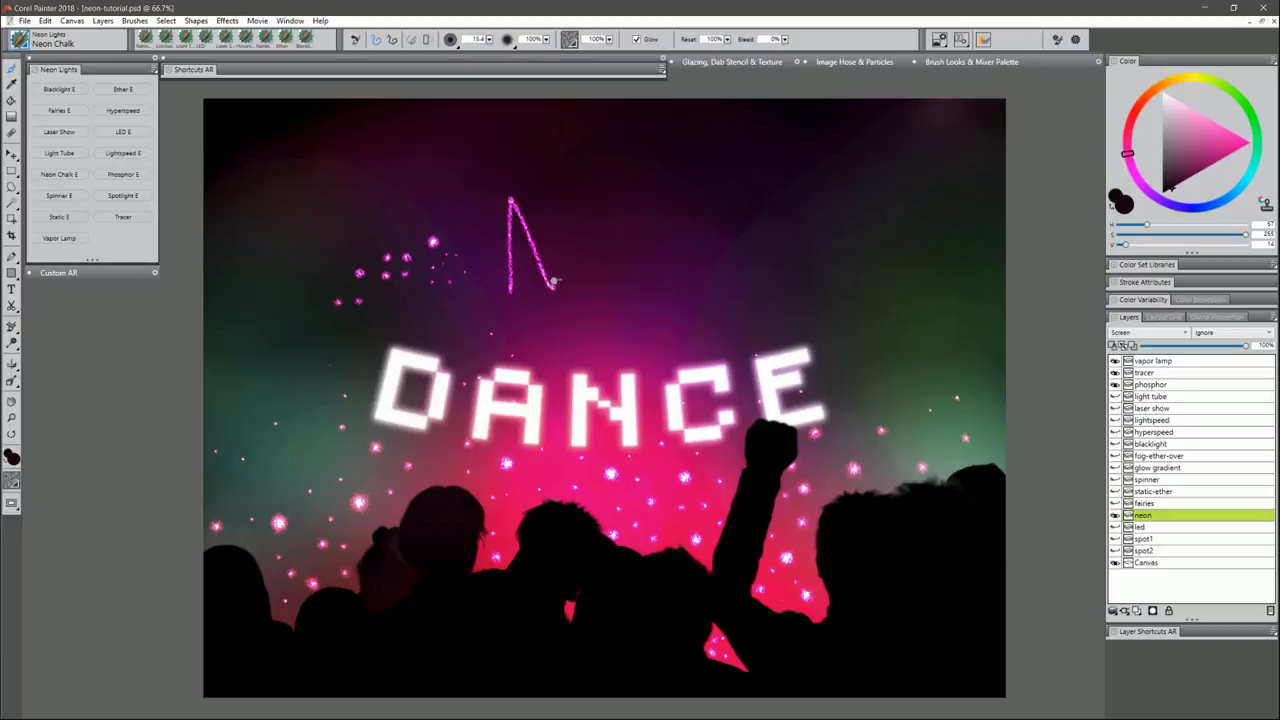
mouse_move(590, 195)
mouse_down()
mouse_move(568, 212)
mouse_move(593, 286)
mouse_up()
mouse_move(613, 199)
mouse_down()
mouse_move(604, 273)
mouse_move(619, 268)
mouse_move(617, 205)
mouse_up()
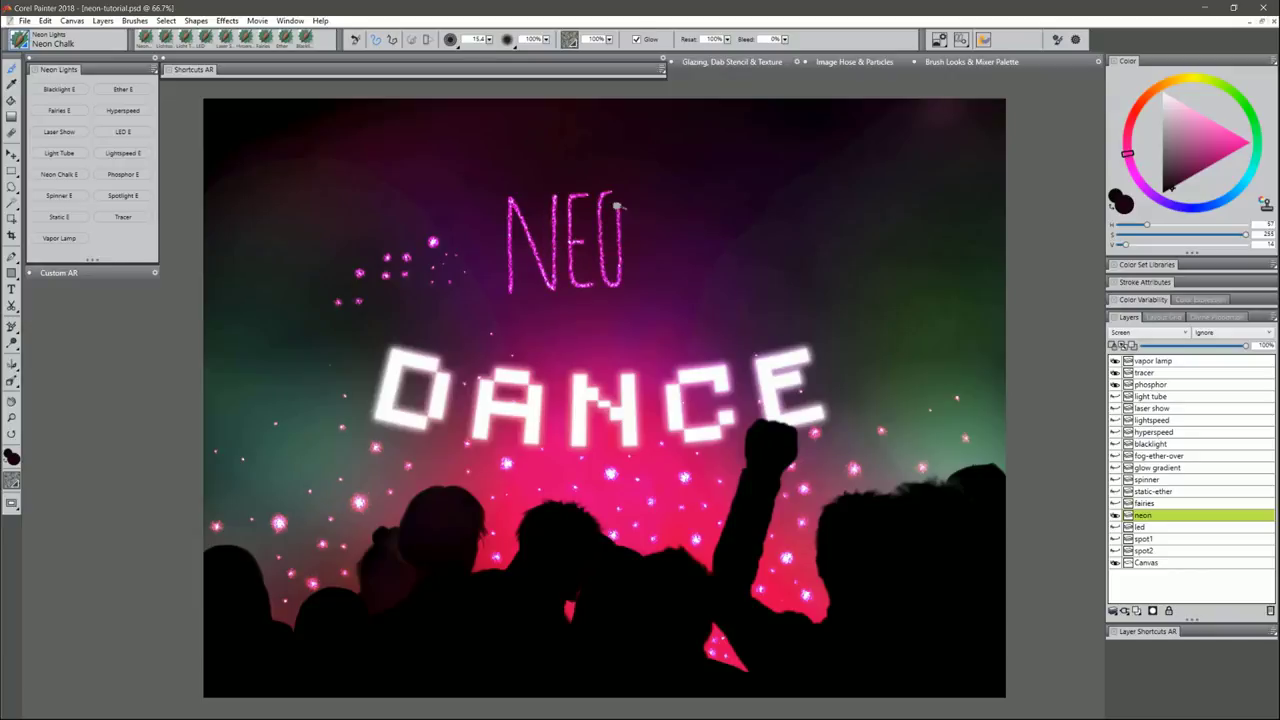
mouse_move(629, 278)
mouse_down()
mouse_move(633, 195)
mouse_move(670, 284)
mouse_move(672, 186)
mouse_up()
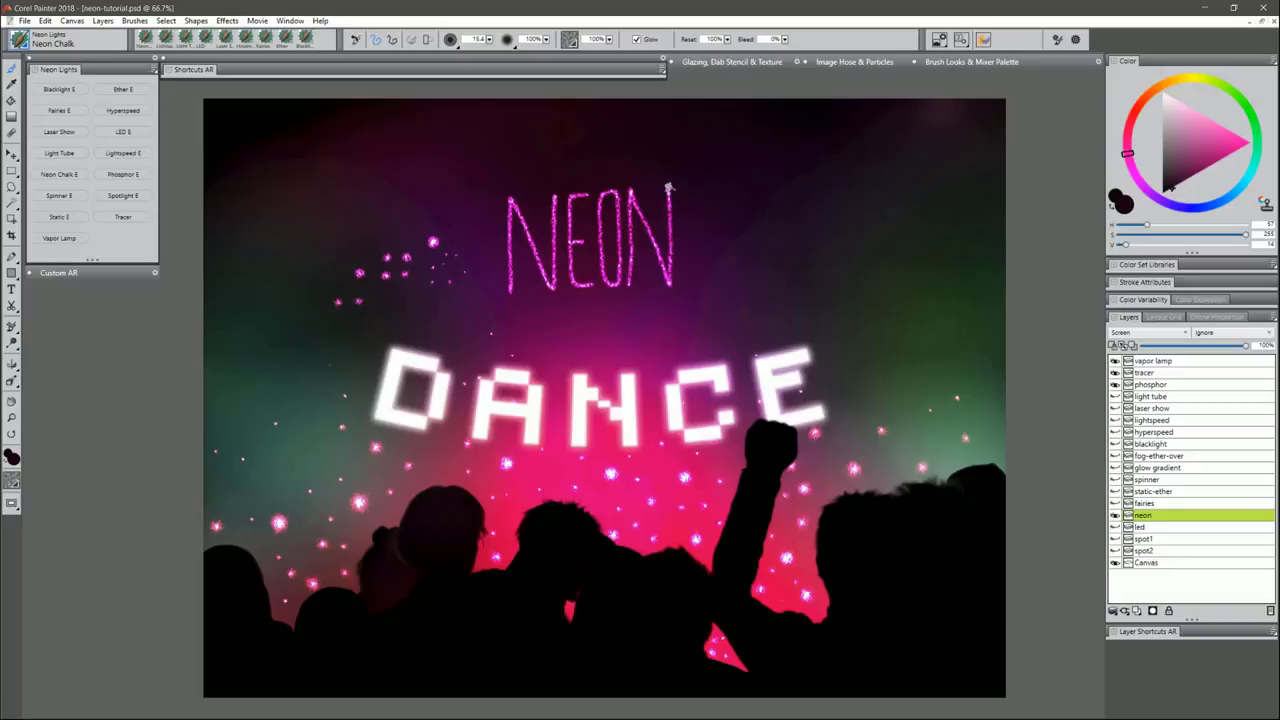
- Switch the paper texture to Small Dots and paint a Neon Chalk stroke just after the word NEON
click(133, 278)
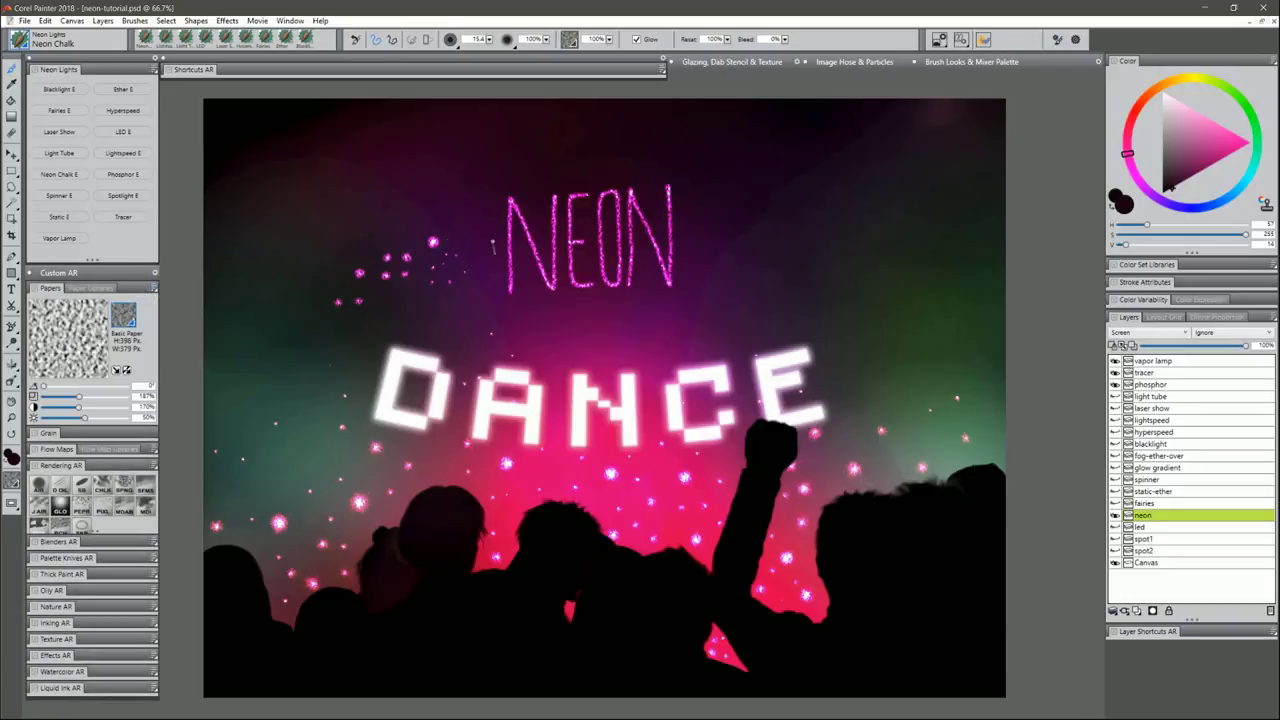
click(124, 317)
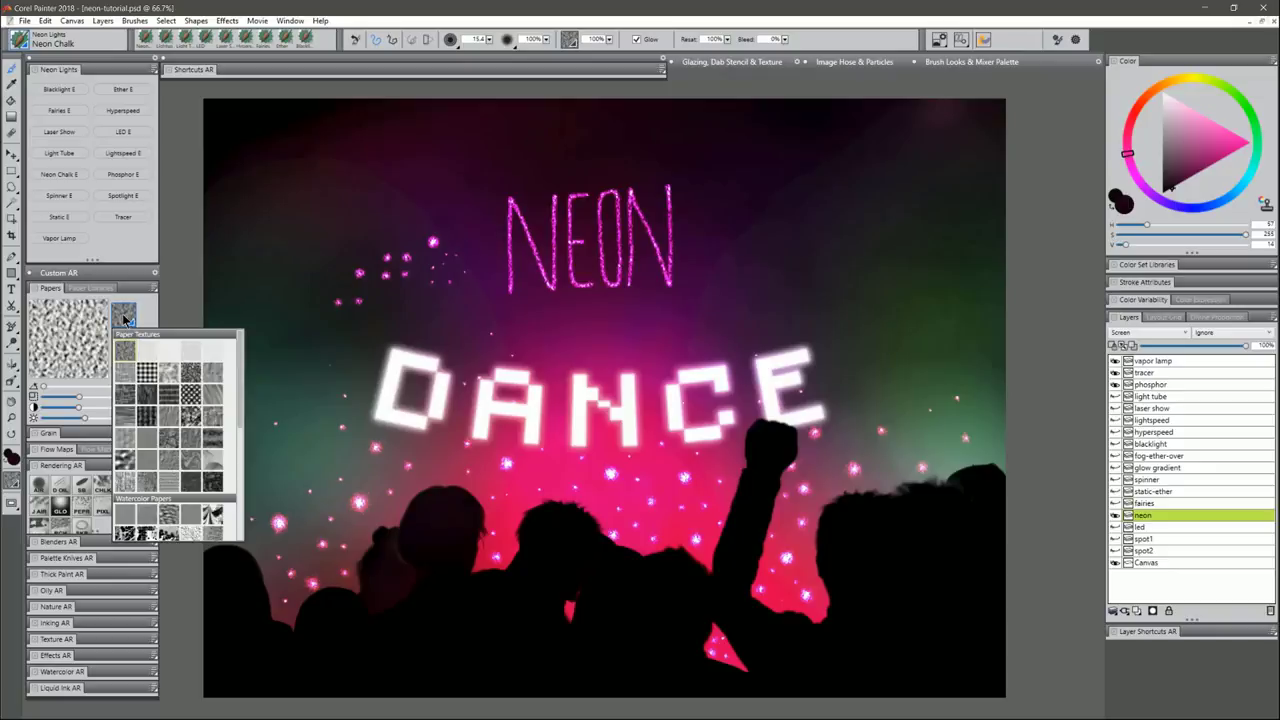
click(148, 377)
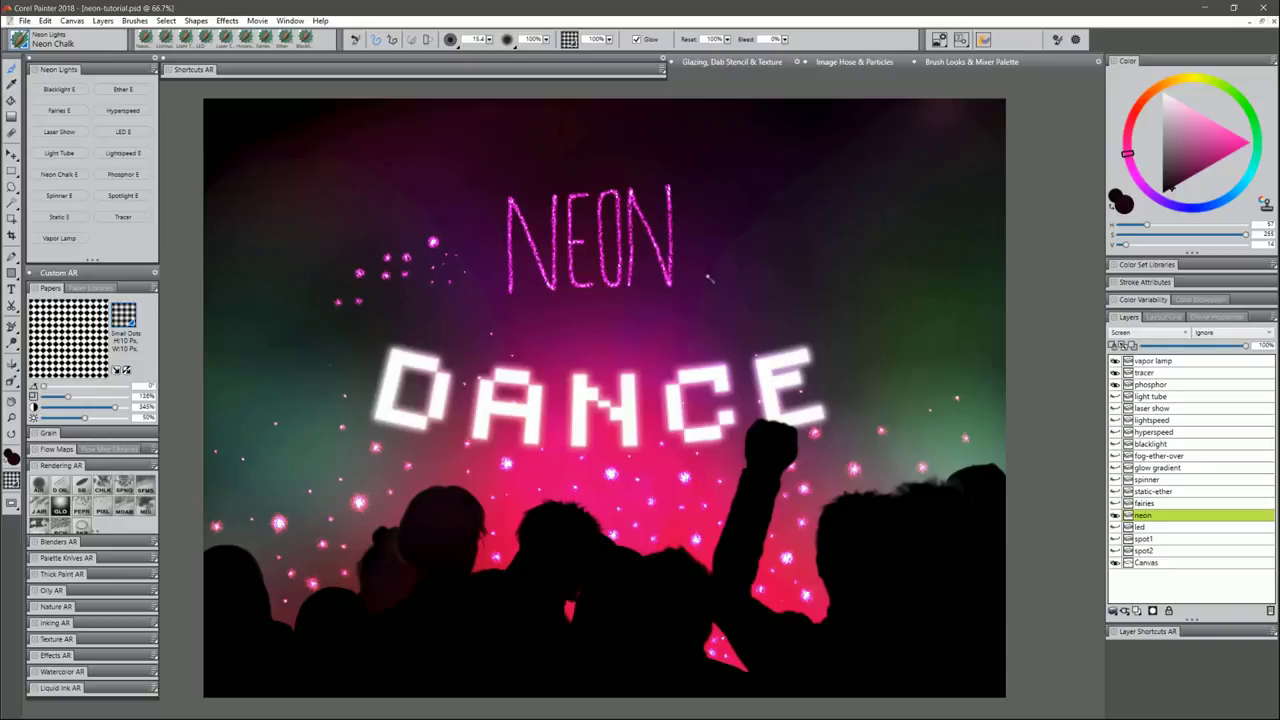
mouse_move(709, 280)
mouse_down()
mouse_move(712, 202)
mouse_move(737, 253)
mouse_up()
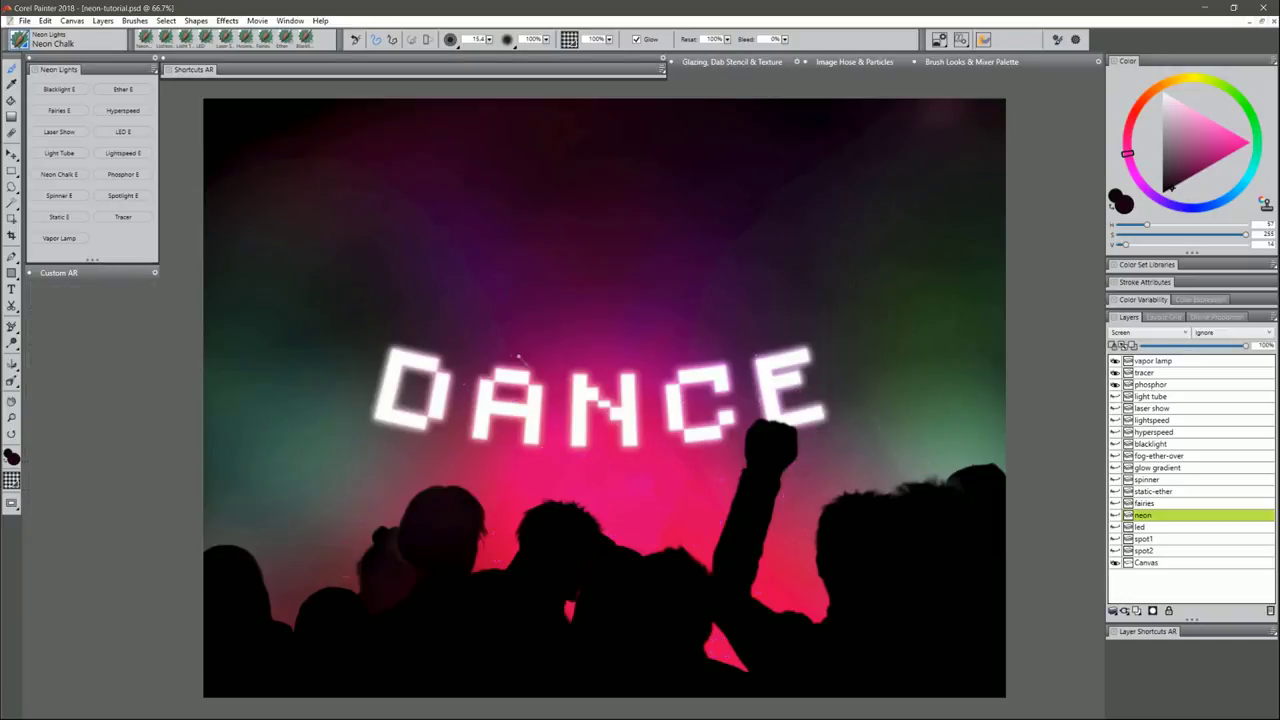
- Choose the Phosphor brush with a very dark cyan-blue, switch to the phosphor layer, and restore the Basic Paper texture
click(123, 173)
click(1229, 201)
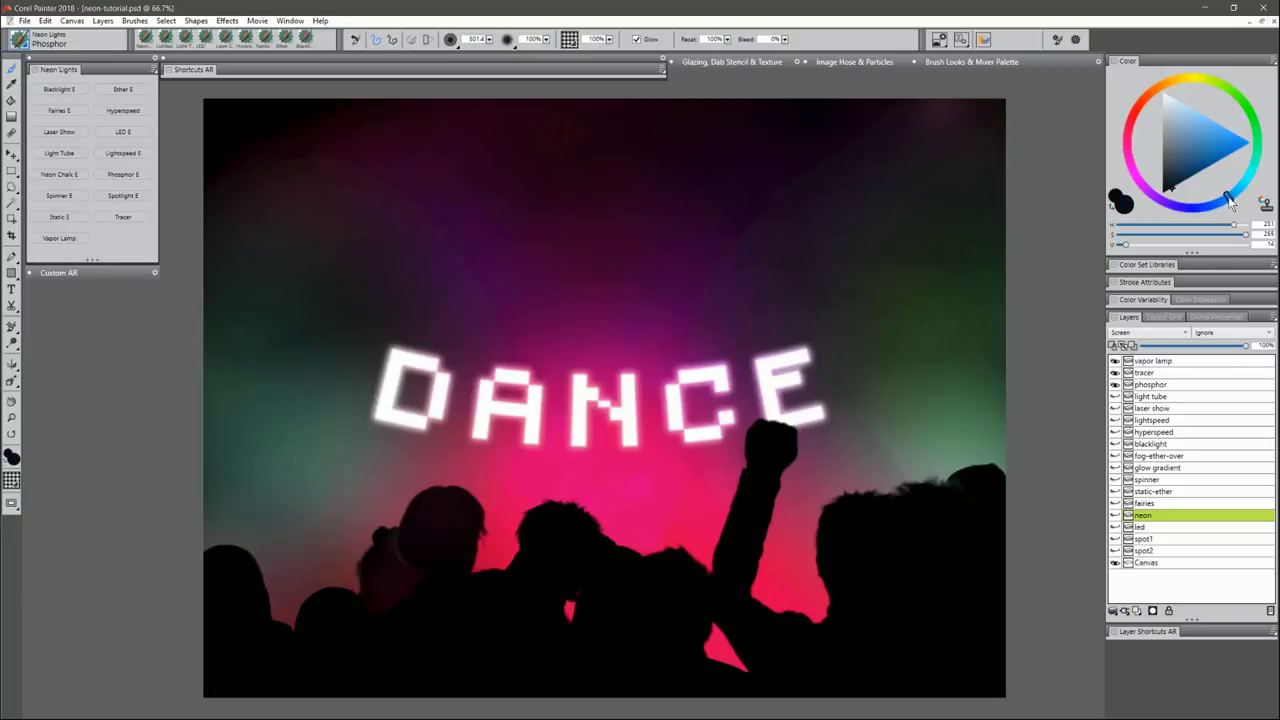
drag(1230, 200, 1244, 193)
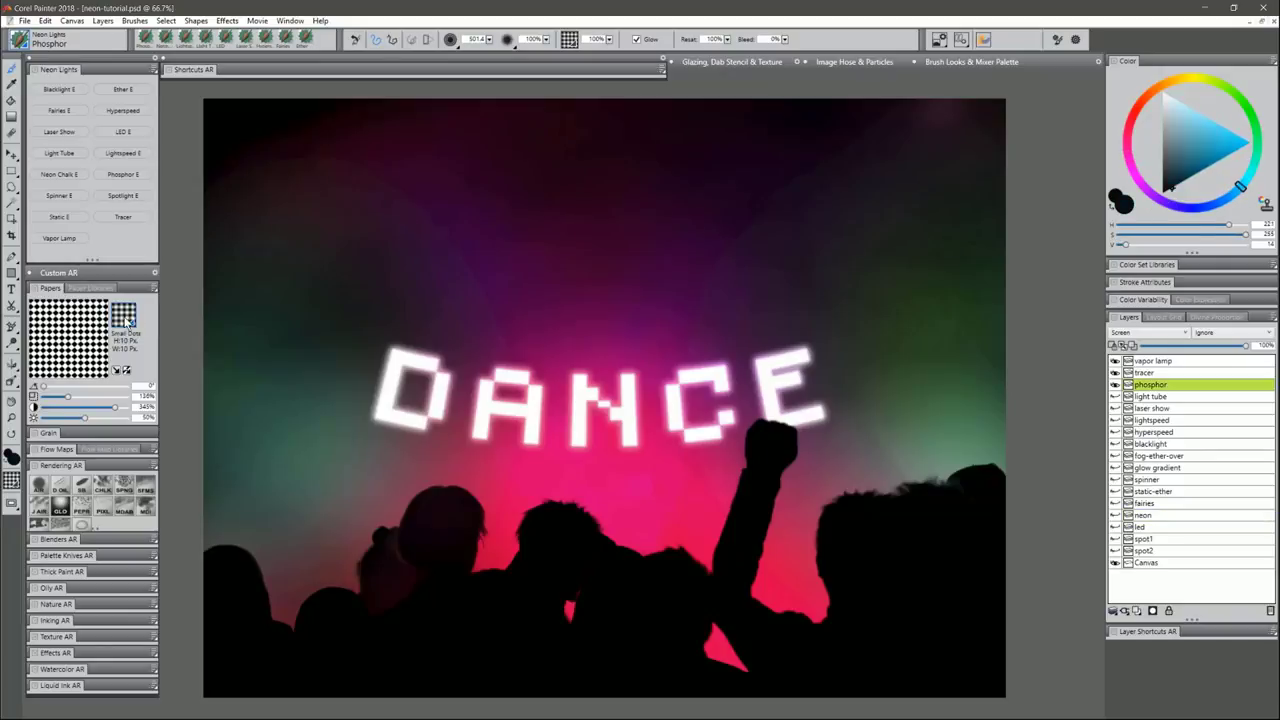
click(125, 318)
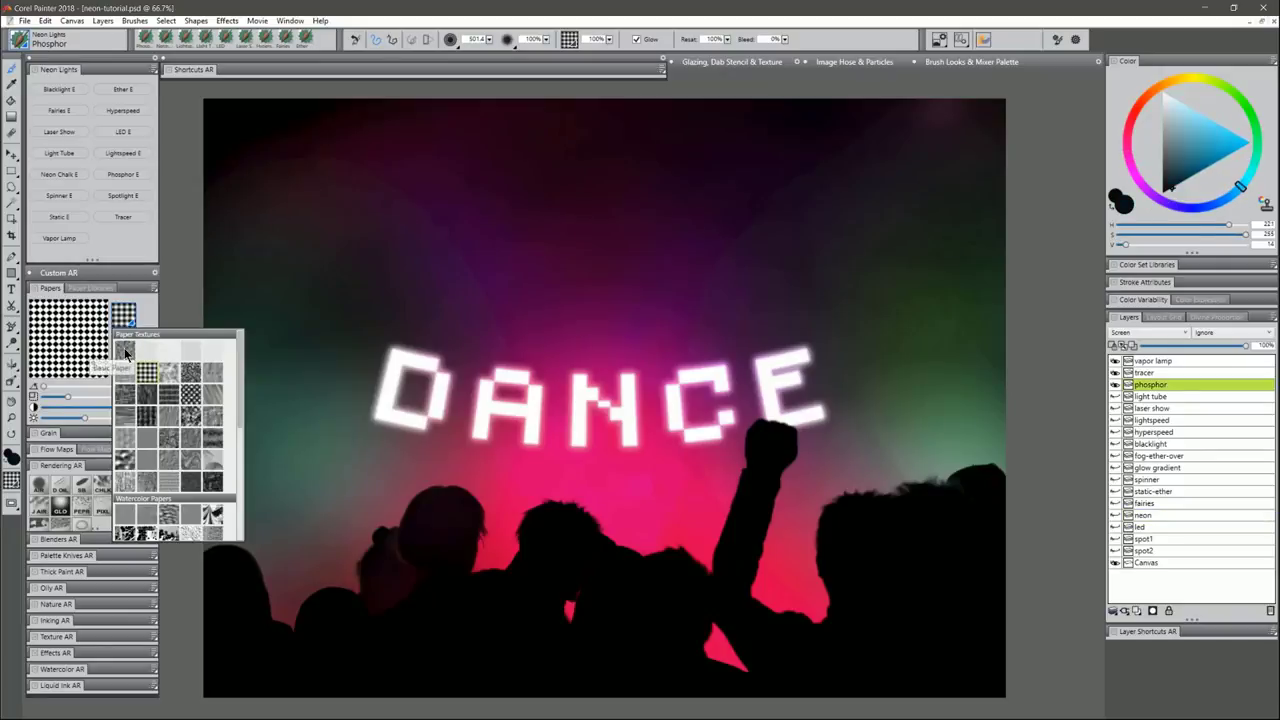
click(127, 354)
- Paint wavy blue Phosphor strokes above the DANCE lettering and a denser burst over the right side of the scene
mouse_move(585, 330)
mouse_down()
mouse_move(575, 290)
mouse_move(495, 205)
mouse_move(622, 177)
mouse_move(590, 300)
mouse_move(650, 165)
mouse_move(640, 180)
mouse_move(490, 178)
mouse_move(450, 285)
mouse_move(385, 255)
mouse_move(775, 210)
mouse_move(640, 260)
mouse_move(735, 280)
mouse_up()
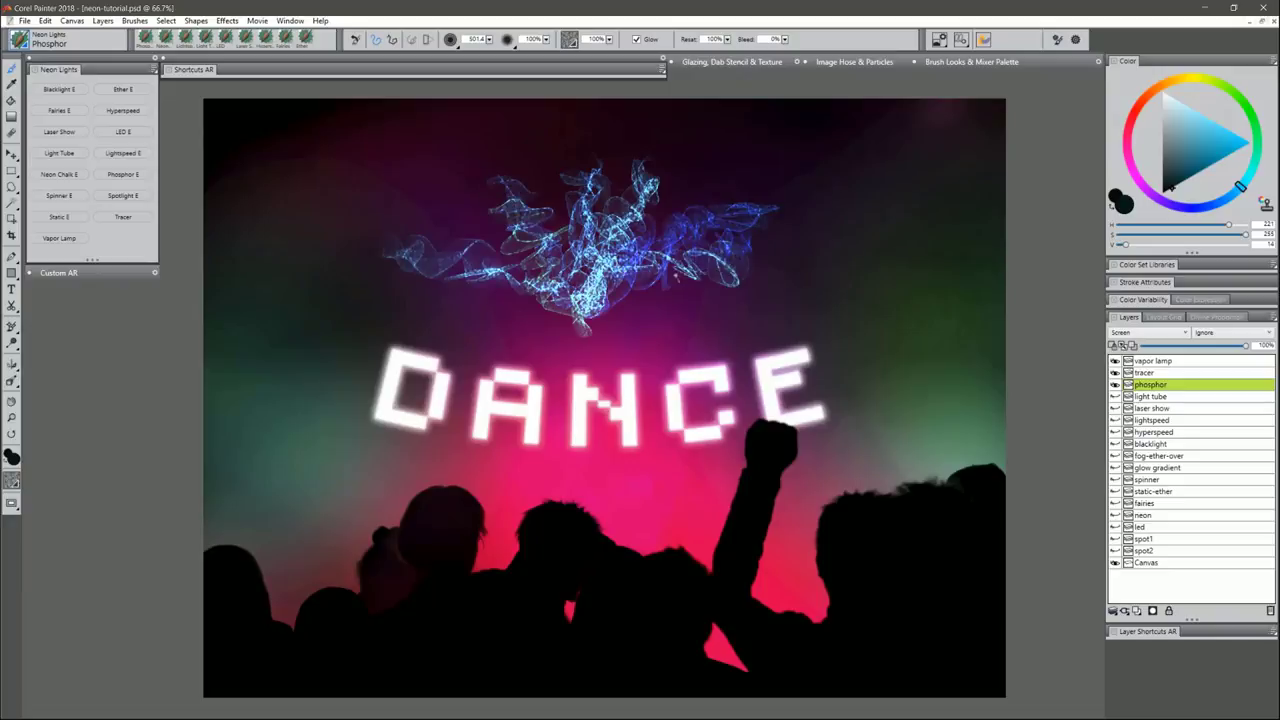
drag(612, 285, 755, 298)
mouse_move(838, 268)
mouse_down()
mouse_move(830, 250)
mouse_move(845, 260)
mouse_move(835, 235)
mouse_move(876, 162)
mouse_move(870, 145)
mouse_move(862, 250)
mouse_move(900, 155)
mouse_move(940, 124)
mouse_up()
mouse_move(865, 284)
mouse_down()
mouse_move(866, 258)
mouse_move(935, 174)
mouse_up()
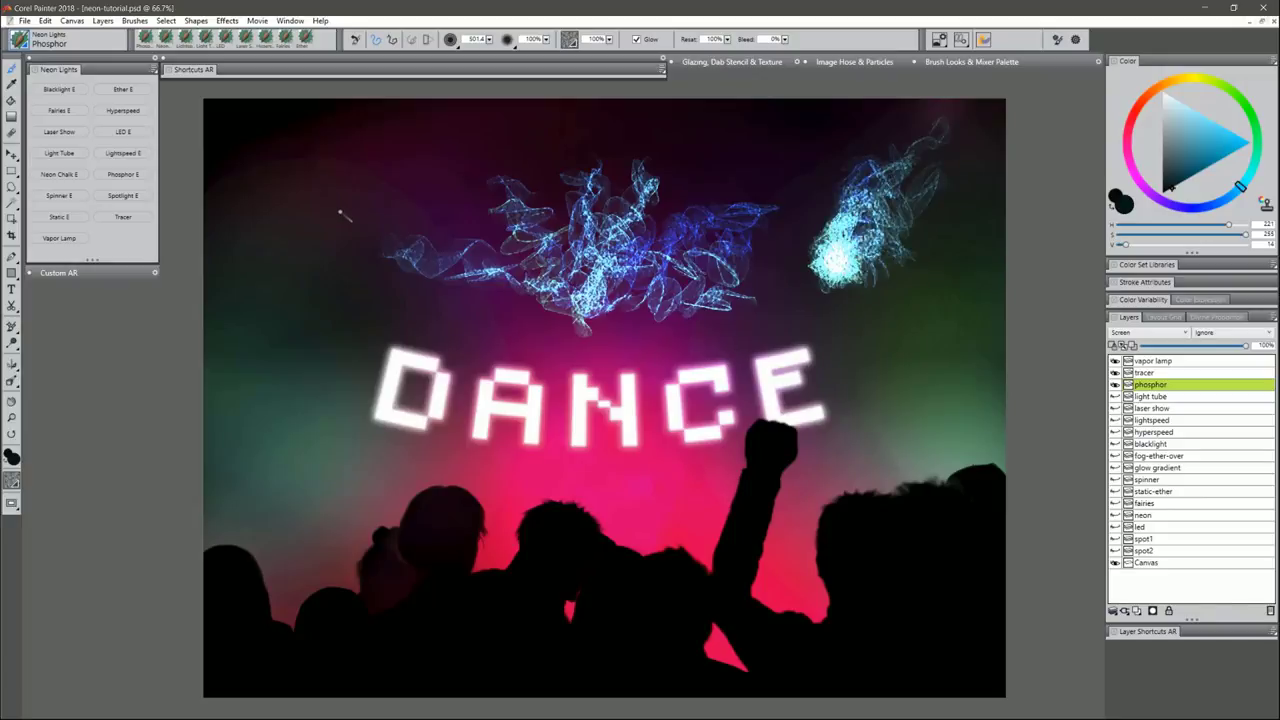
- Scatter short Phosphor flicks across the upper left of the concert scene
drag(343, 217, 345, 203)
drag(379, 200, 363, 187)
drag(318, 243, 308, 256)
drag(328, 188, 318, 179)
drag(341, 256, 356, 252)
drag(288, 303, 265, 292)
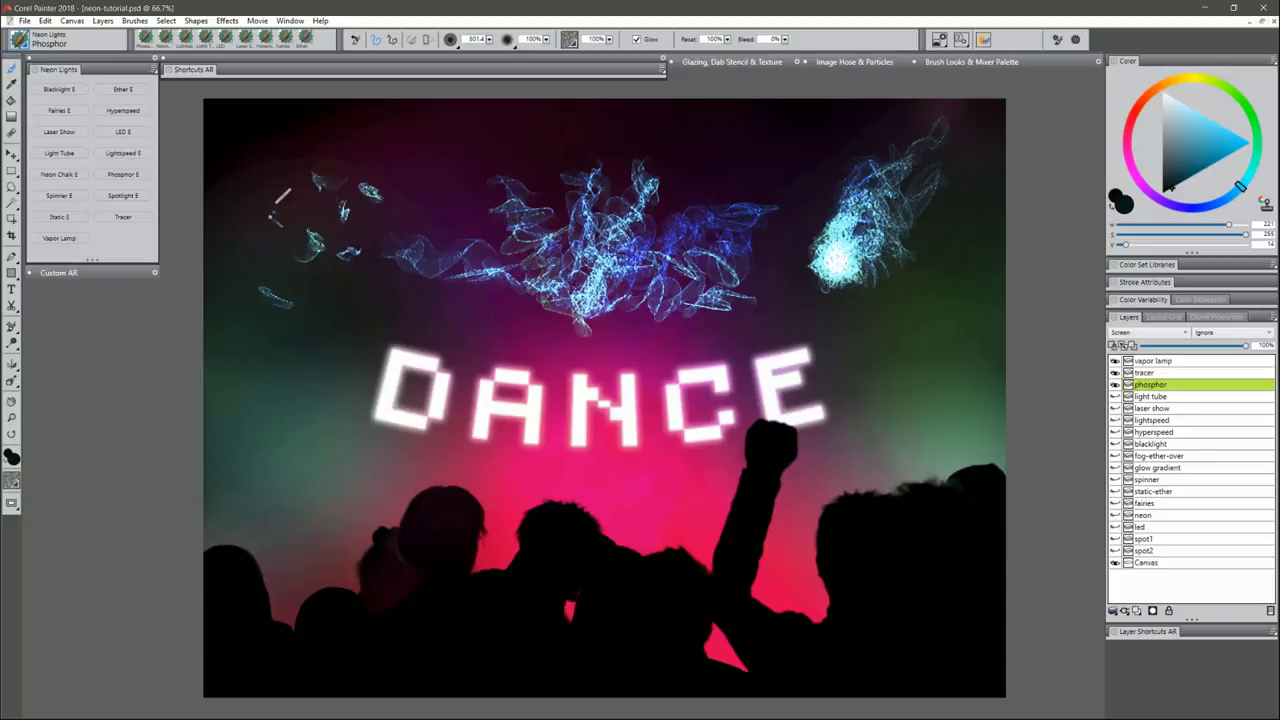
drag(281, 198, 261, 220)
drag(255, 318, 246, 312)
mouse_move(340, 299)
mouse_down()
mouse_move(395, 194)
mouse_move(442, 177)
mouse_move(410, 162)
mouse_move(489, 201)
mouse_up()
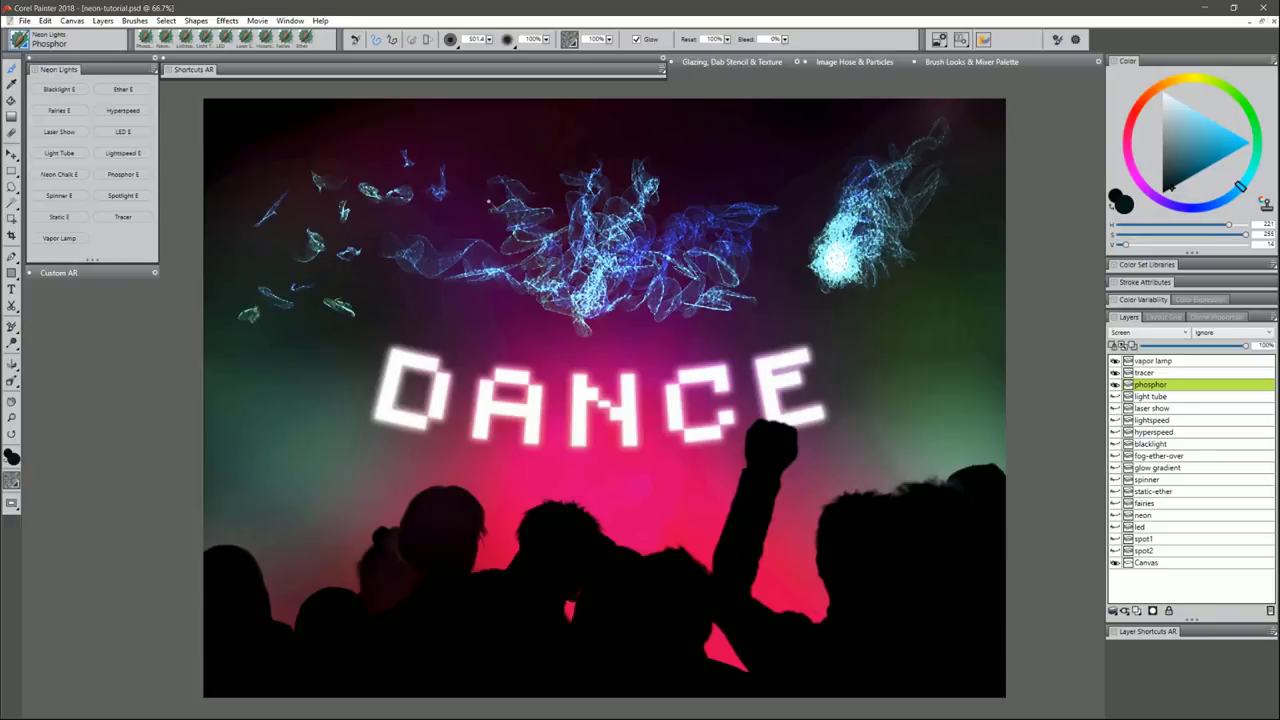
- Reduce the Phosphor brush's grain to 0% and paint a stroke above the letter E
click(608, 40)
drag(560, 48, 437, 66)
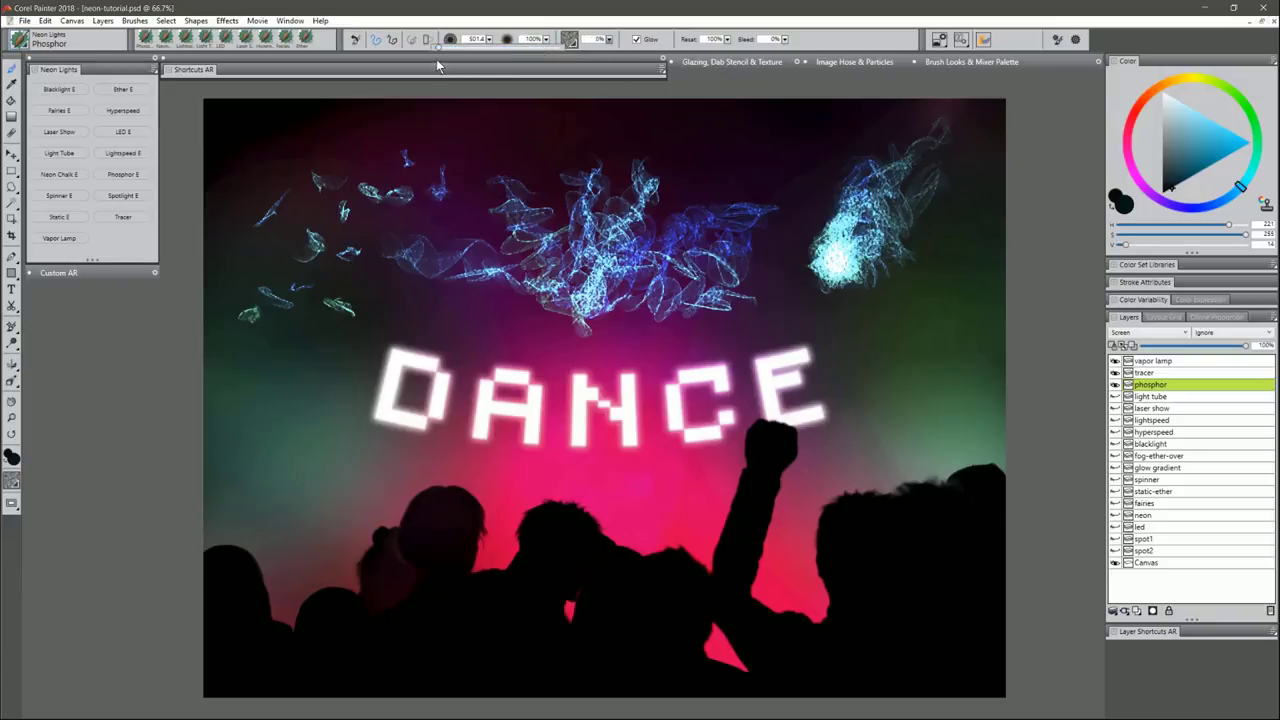
mouse_move(785, 266)
mouse_down()
mouse_move(765, 310)
mouse_move(760, 150)
mouse_move(822, 125)
mouse_move(742, 188)
mouse_move(790, 305)
mouse_move(848, 140)
mouse_up()
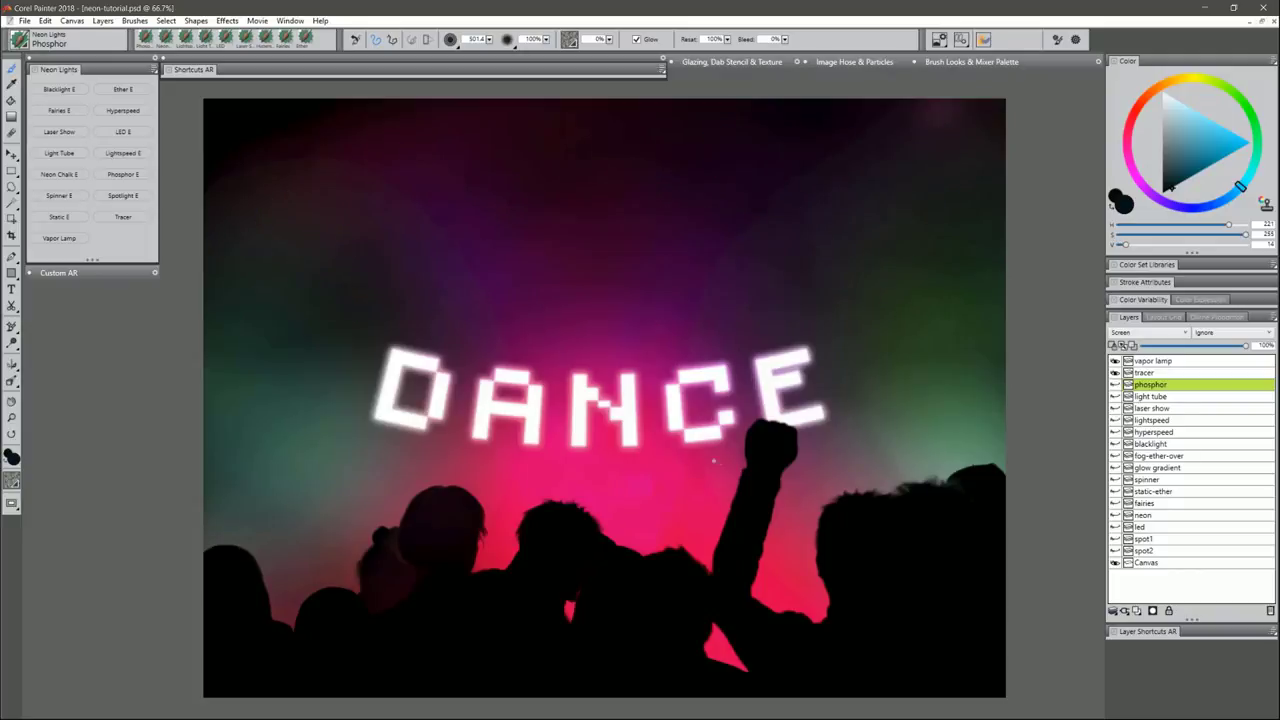
- Choose the Spinner brush, set a dark magenta, and paint spinning light shapes around the DANCE lettering and over the crowd on the spinner layer
click(61, 214)
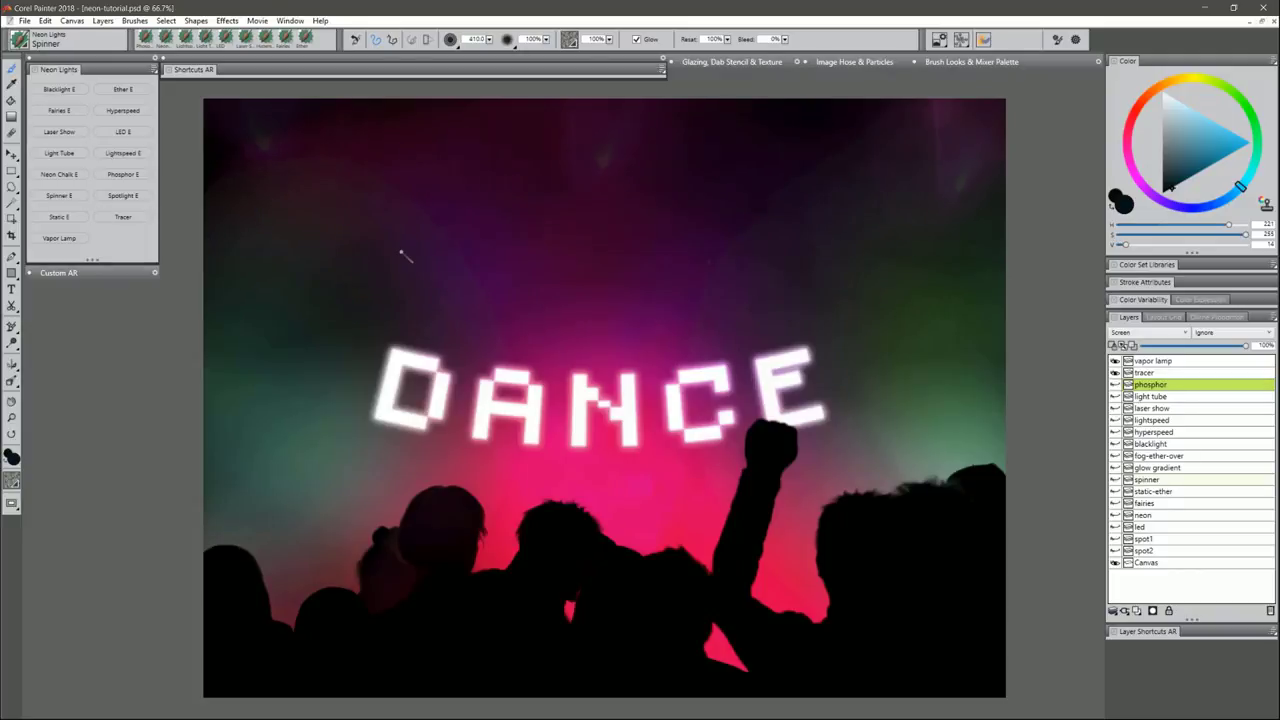
click(1130, 165)
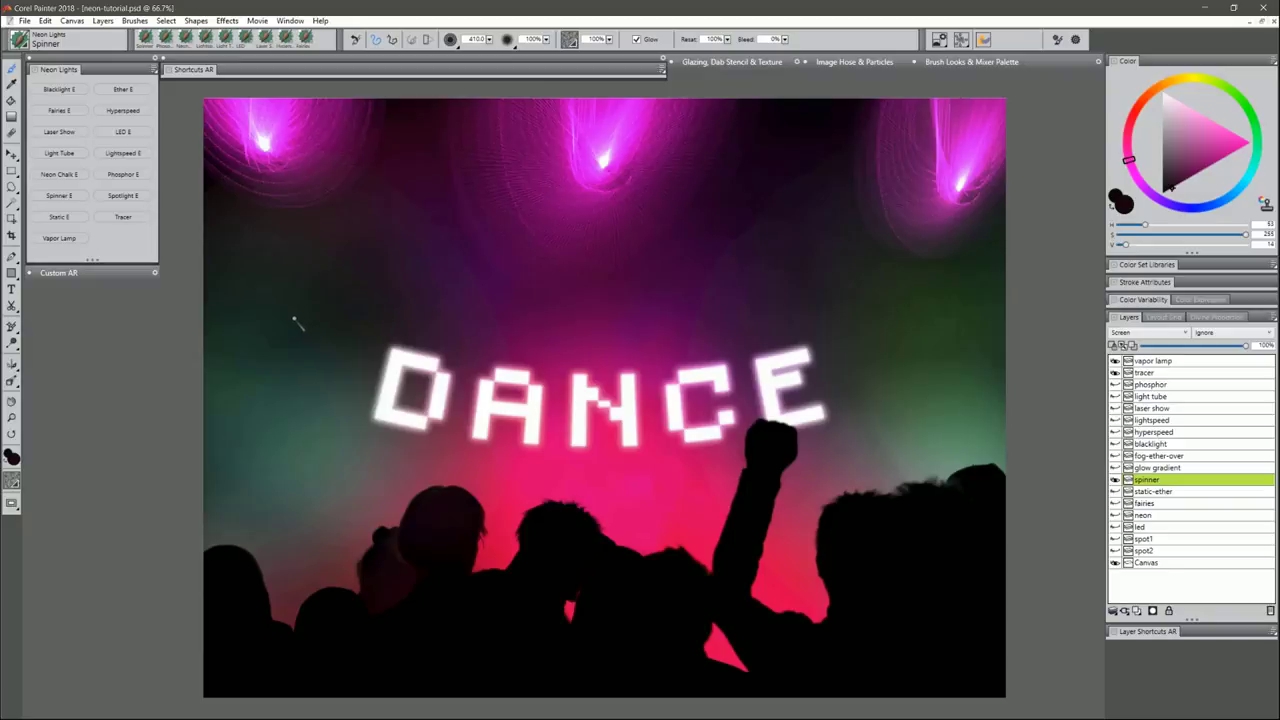
drag(276, 328, 289, 342)
mouse_move(395, 313)
mouse_down()
mouse_move(396, 280)
mouse_move(427, 275)
mouse_move(441, 318)
mouse_up()
drag(722, 312, 722, 312)
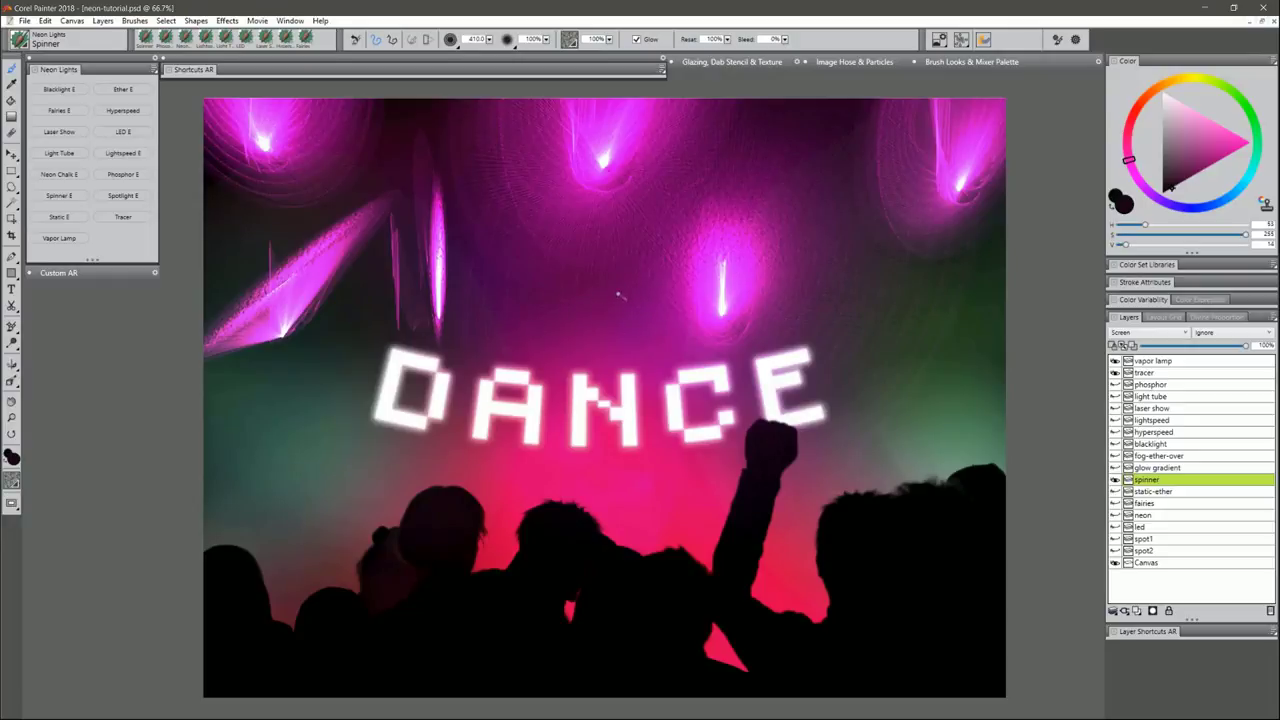
mouse_move(240, 407)
mouse_down()
mouse_move(291, 394)
mouse_move(265, 423)
mouse_move(298, 479)
mouse_move(334, 483)
mouse_move(390, 375)
mouse_up()
mouse_move(353, 472)
mouse_down()
mouse_move(375, 389)
mouse_move(358, 462)
mouse_move(385, 389)
mouse_move(375, 469)
mouse_move(398, 399)
mouse_move(398, 432)
mouse_move(413, 417)
mouse_move(479, 410)
mouse_move(523, 445)
mouse_move(613, 439)
mouse_move(660, 491)
mouse_up()
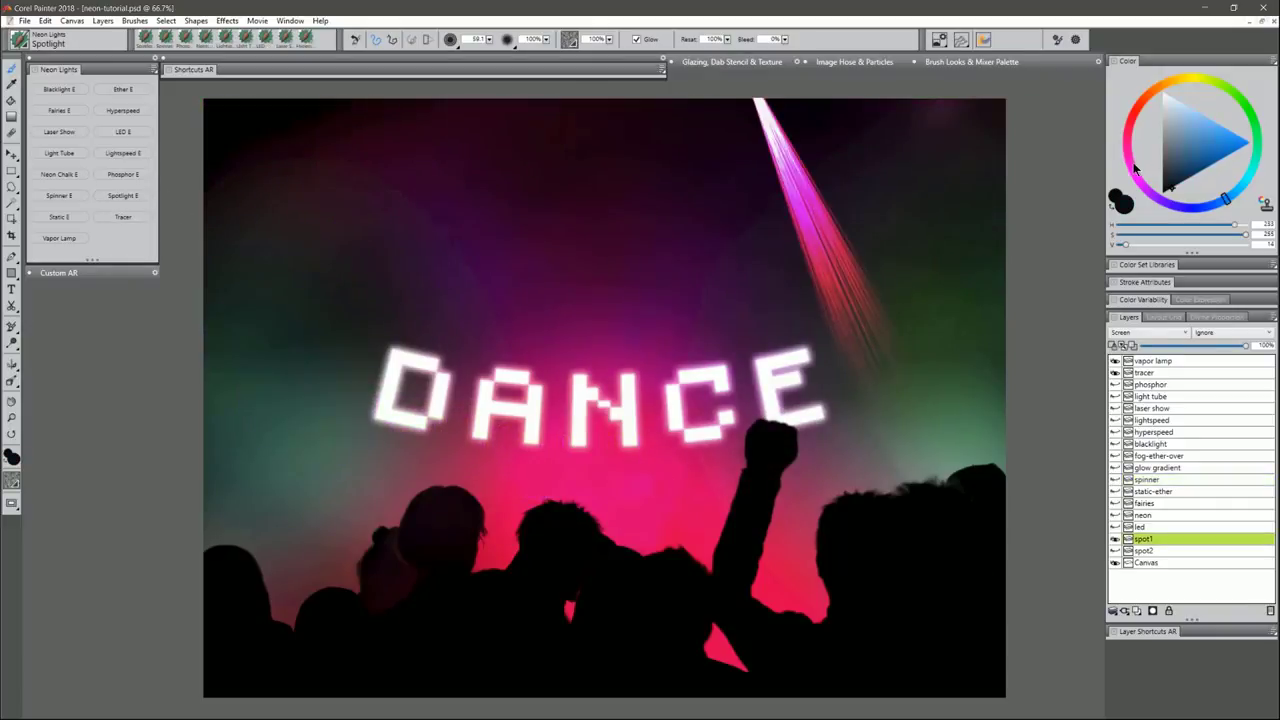
- Set the Spotlight brush's colour to dark pink and its size to 232.1, test beams above the letters D and A, and undo them
drag(1129, 163, 1130, 155)
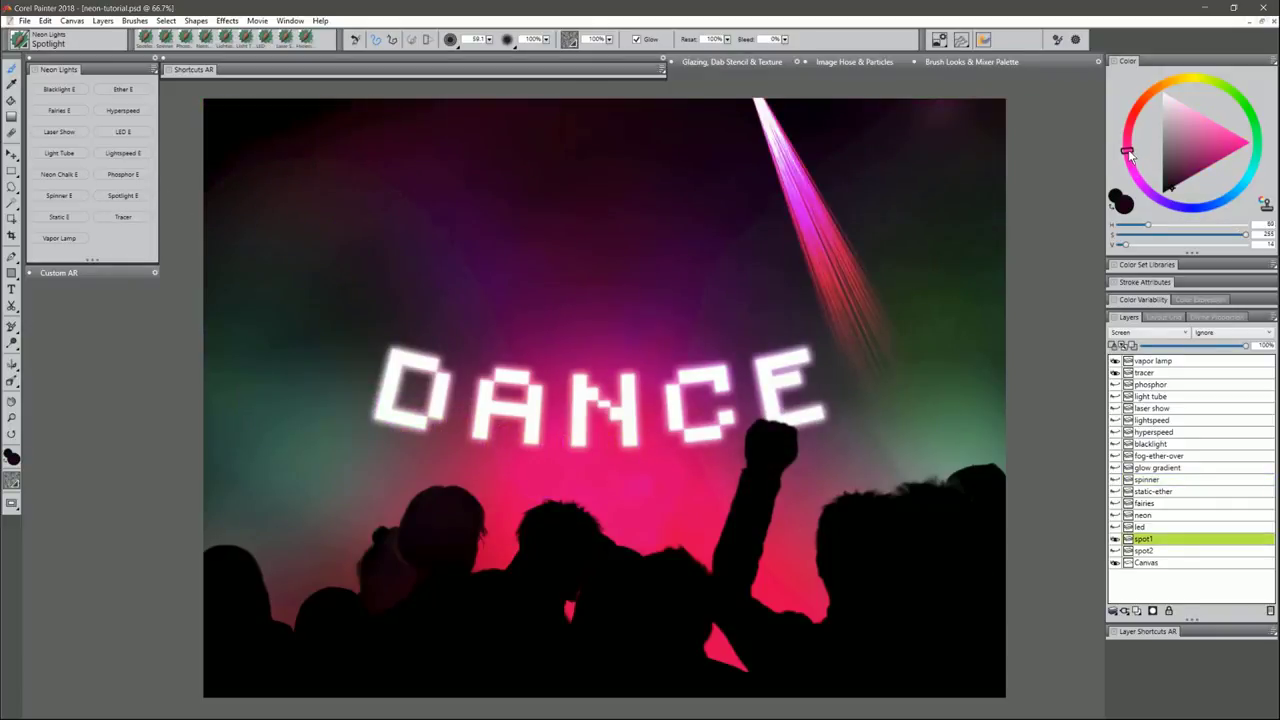
drag(479, 284, 477, 326)
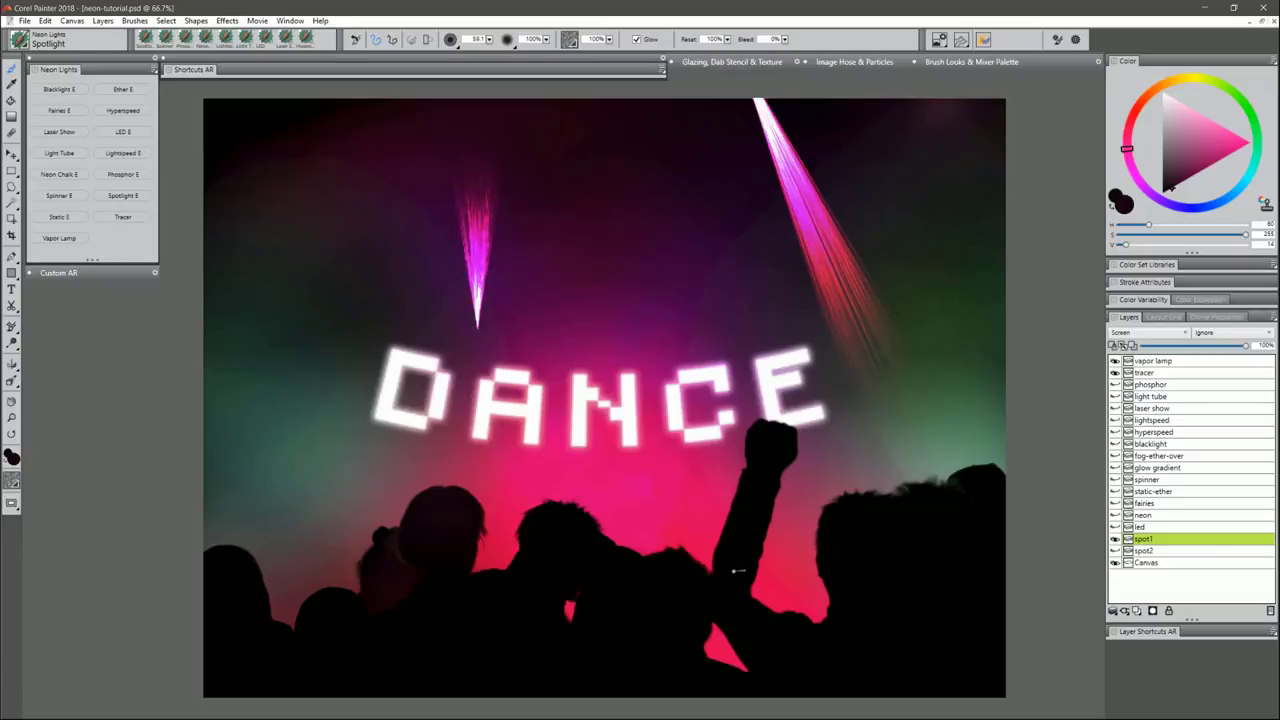
ctrl+alt+drag(557, 279, 648, 474)
drag(591, 352, 591, 359)
ctrl+alt+drag(388, 280, 389, 298)
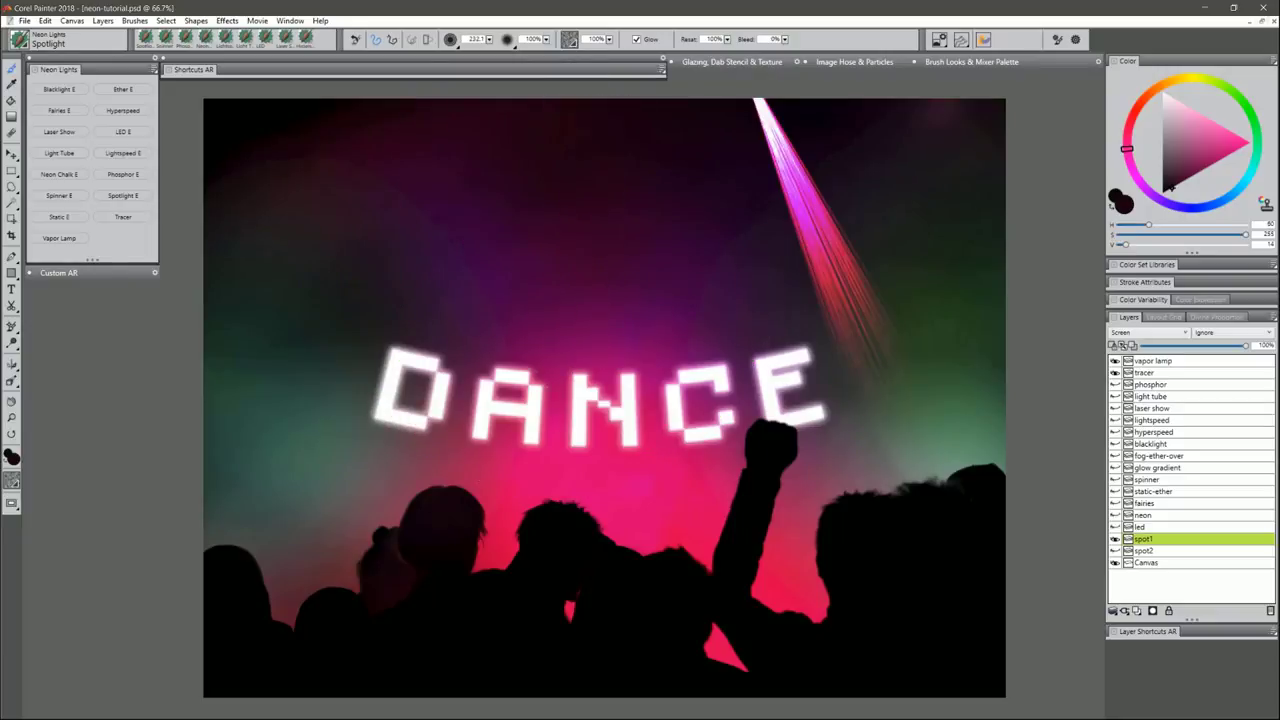
drag(480, 314, 479, 319)
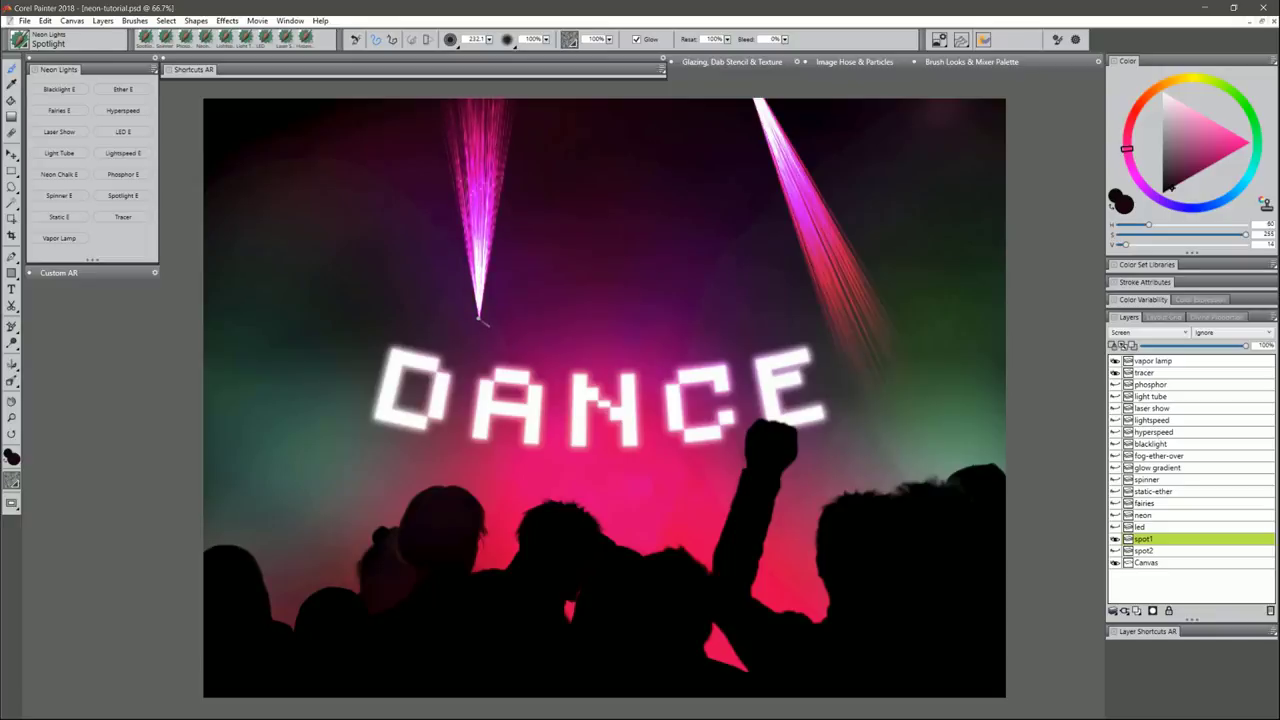
key(ctrl+z)
- Add a new layer above spot1 with Screen blending and paint a tall spotlight beam beside the letter D
key(f)
click(1138, 611)
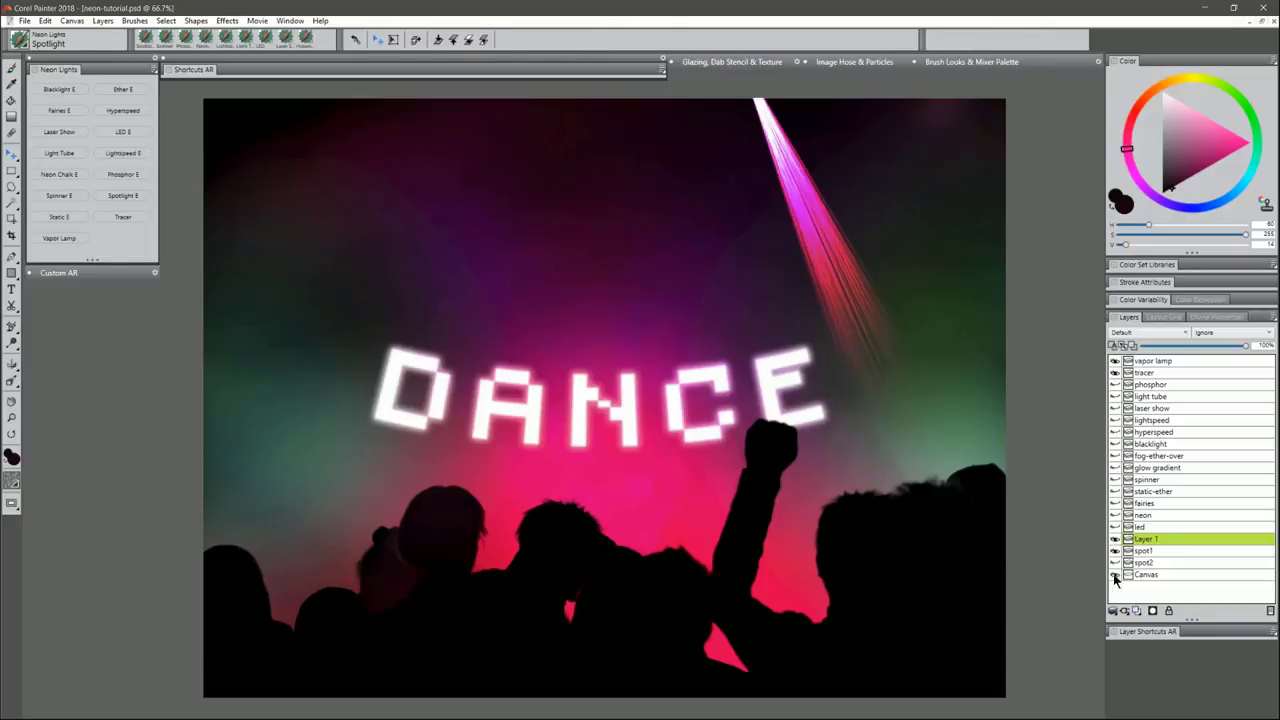
click(1130, 340)
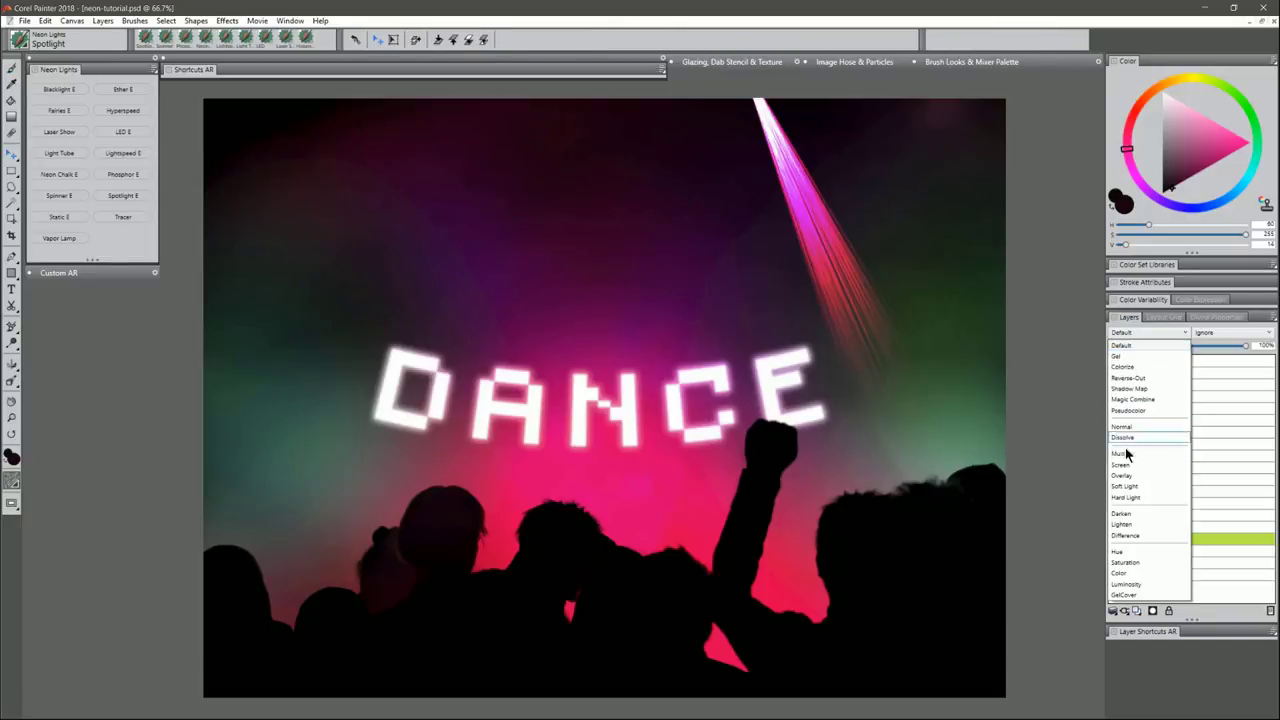
click(1125, 523)
key(b)
drag(316, 514, 317, 515)
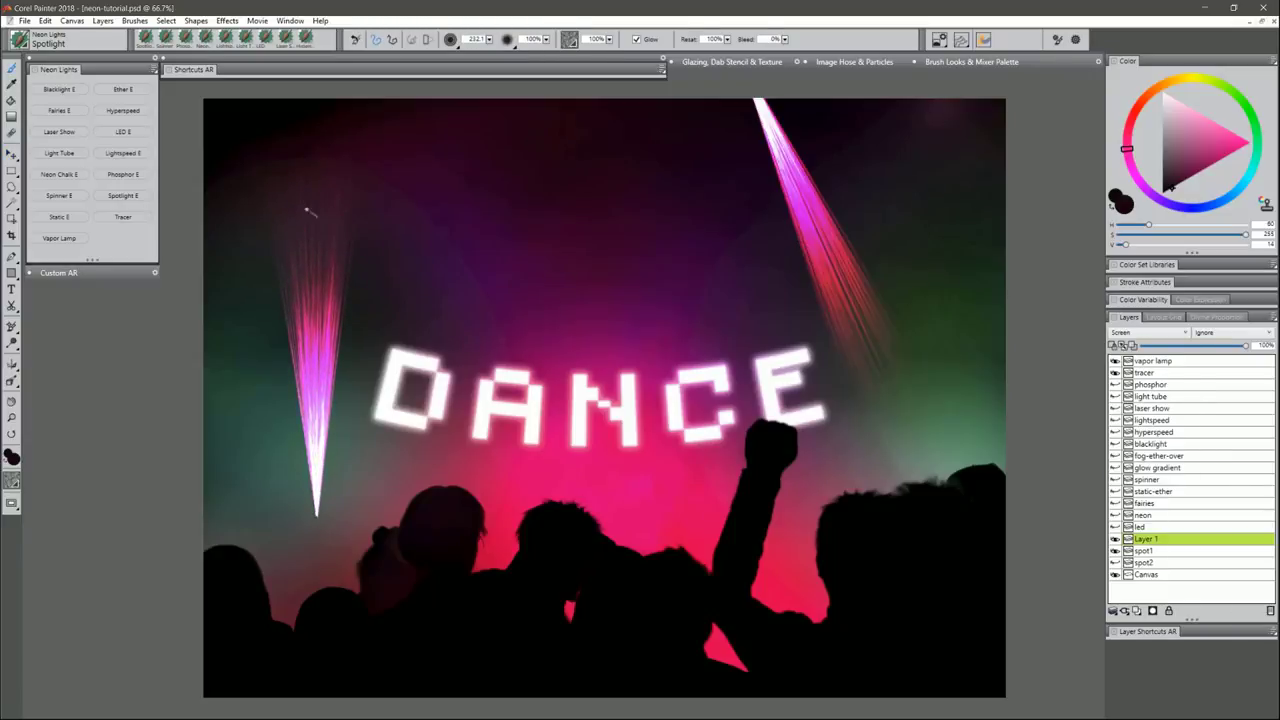
- Free-transform the new spotlight beam, rotating it to shine downward and moving it to the upper edge of the scene
click(45, 21)
click(70, 207)
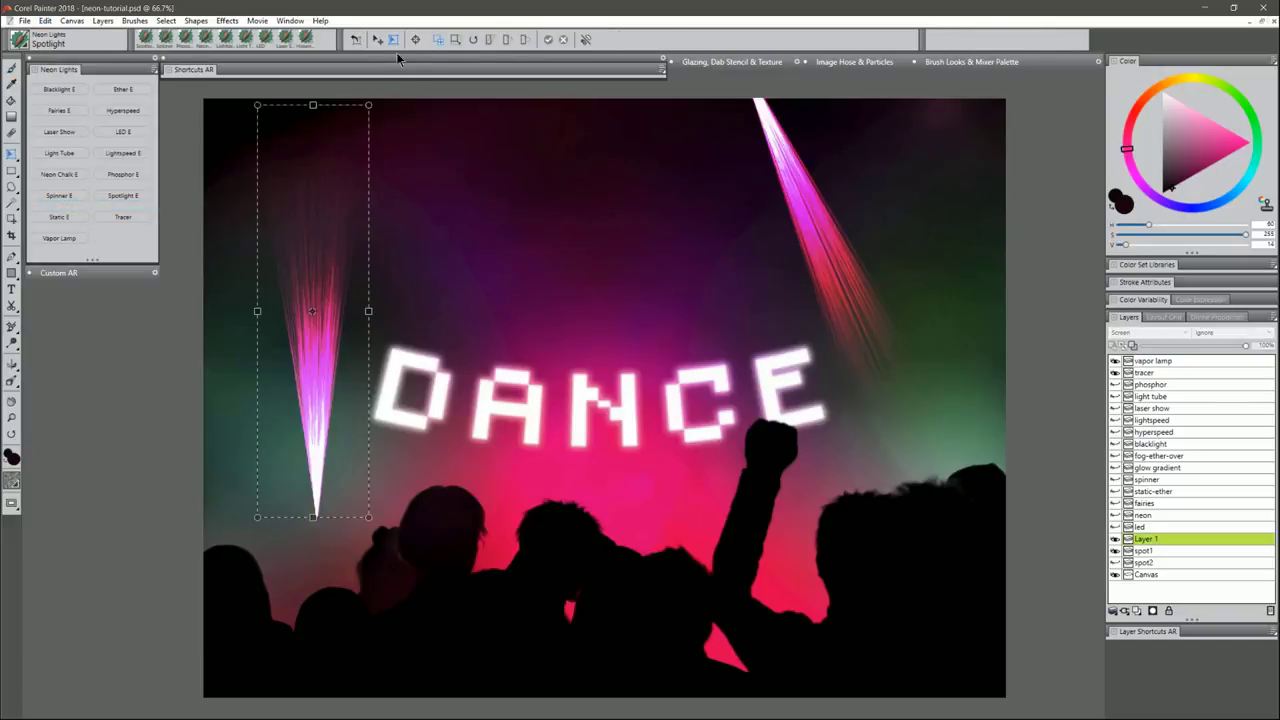
click(473, 40)
drag(368, 105, 238, 430)
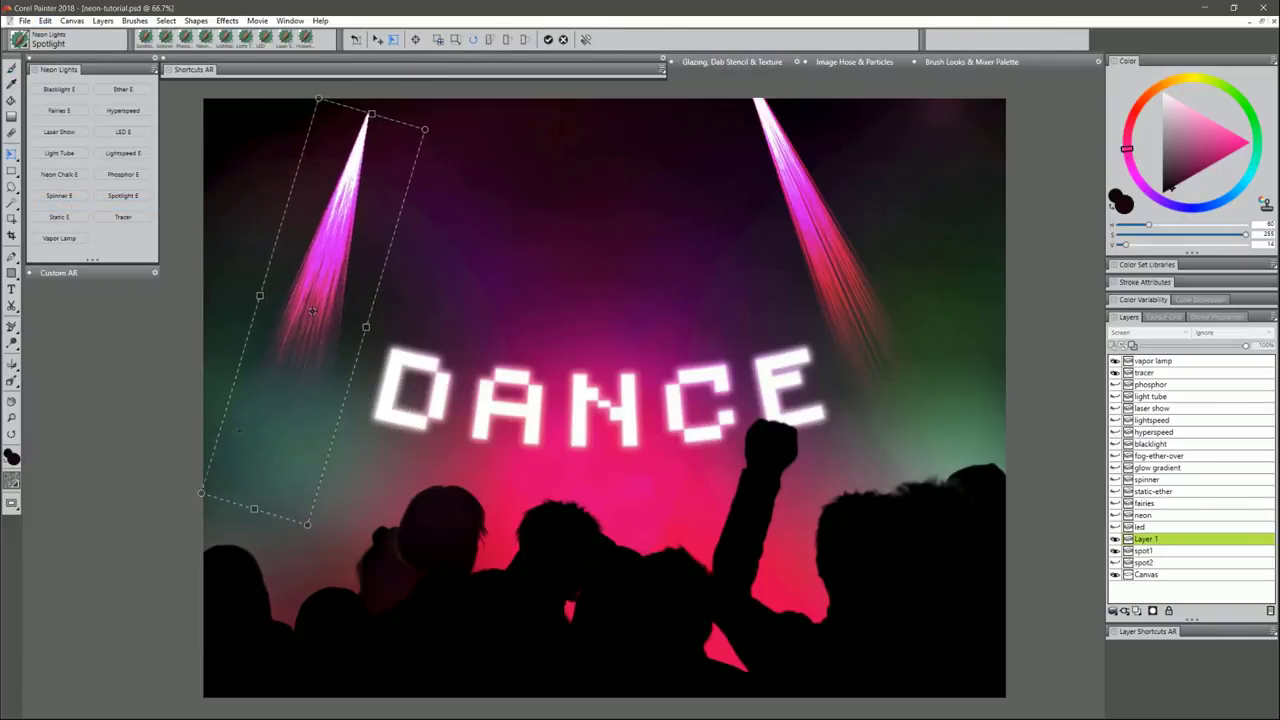
drag(360, 233, 414, 150)
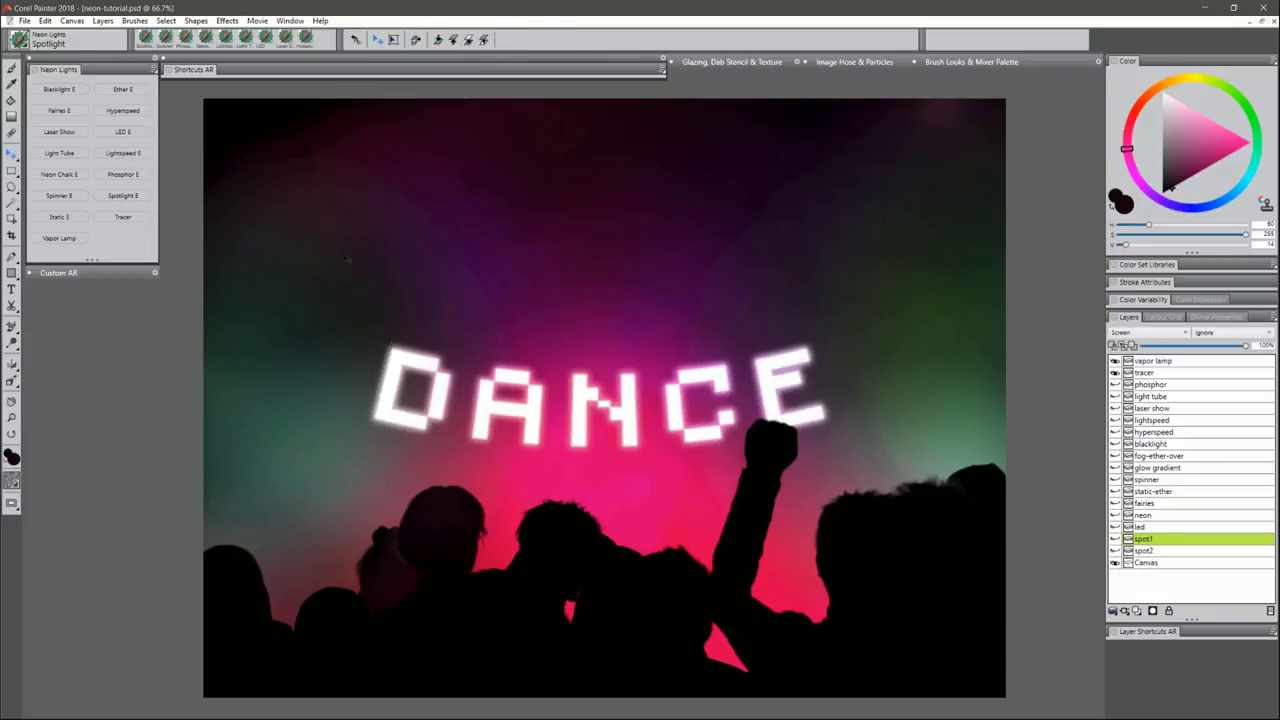
- Choose the Static brush, set purple, and paint a wavy lightning bolt with side branches above the lettering on a new Screen layer
click(60, 216)
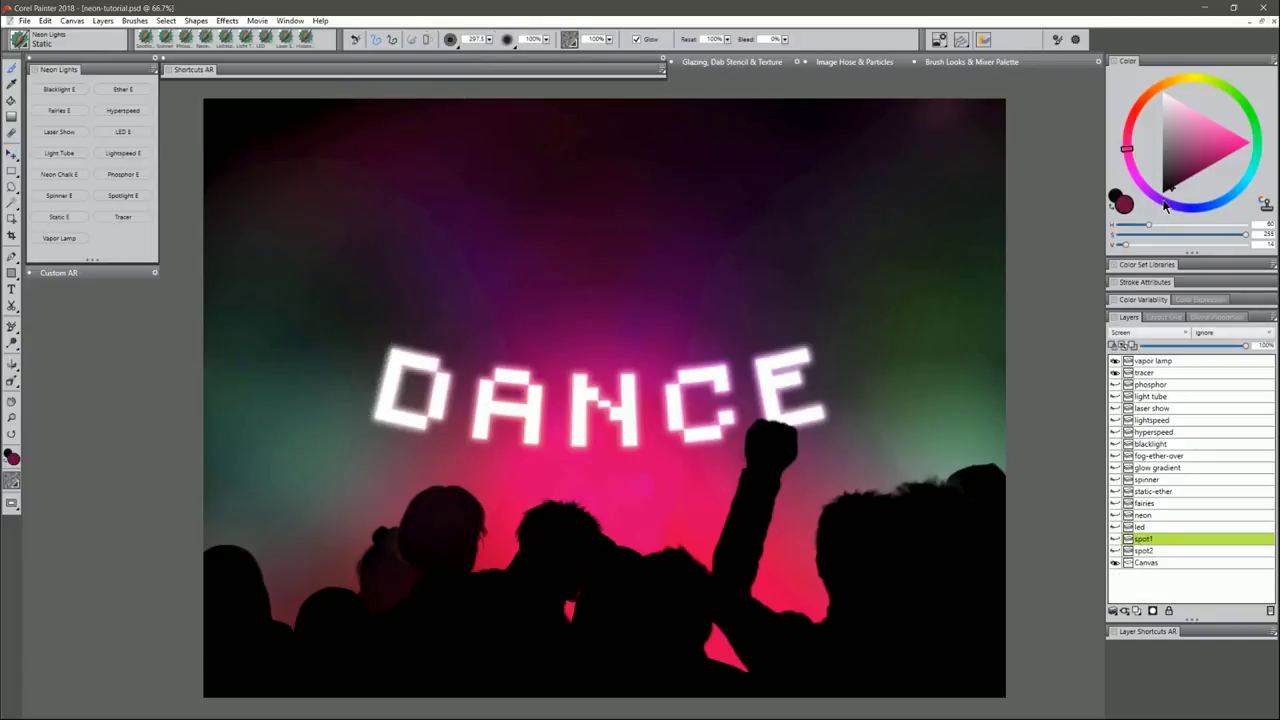
click(1162, 203)
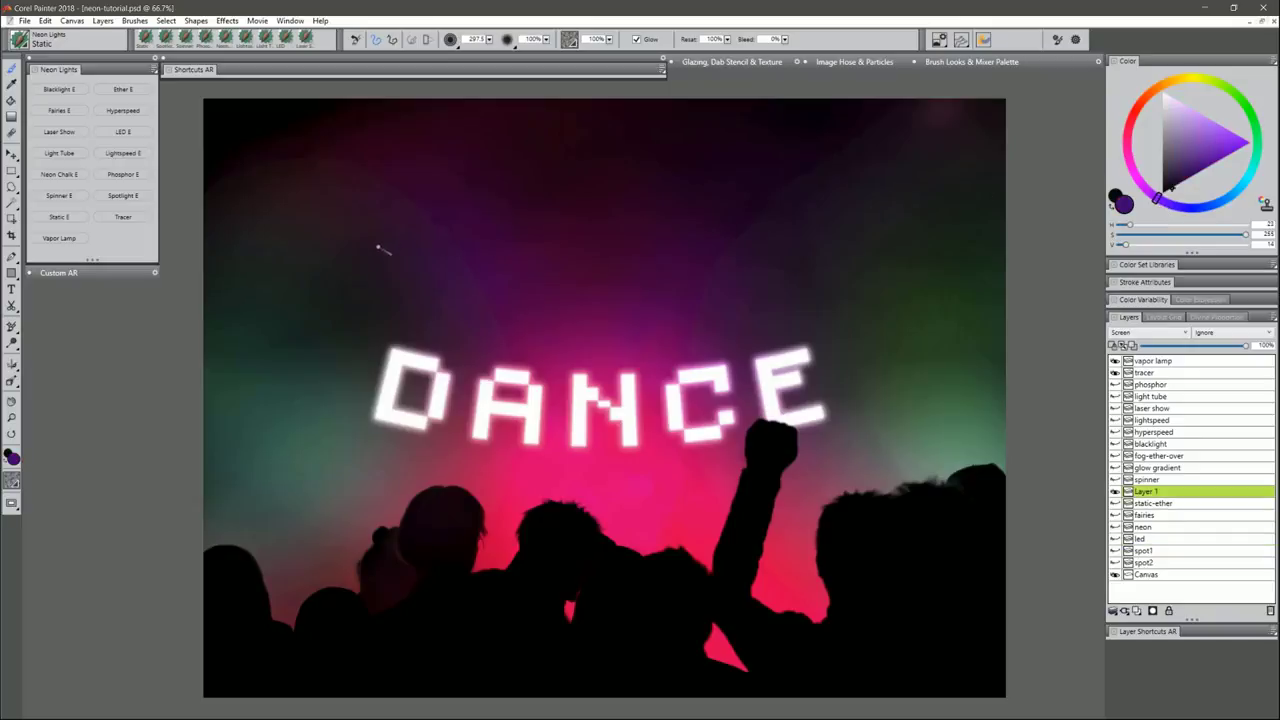
mouse_move(380, 251)
mouse_down()
mouse_move(405, 222)
mouse_move(478, 220)
mouse_move(497, 295)
mouse_move(540, 280)
mouse_move(577, 206)
mouse_move(605, 200)
mouse_move(628, 222)
mouse_move(665, 176)
mouse_move(690, 168)
mouse_move(700, 235)
mouse_move(780, 288)
mouse_move(777, 214)
mouse_move(811, 200)
mouse_move(800, 180)
mouse_move(860, 162)
mouse_up()
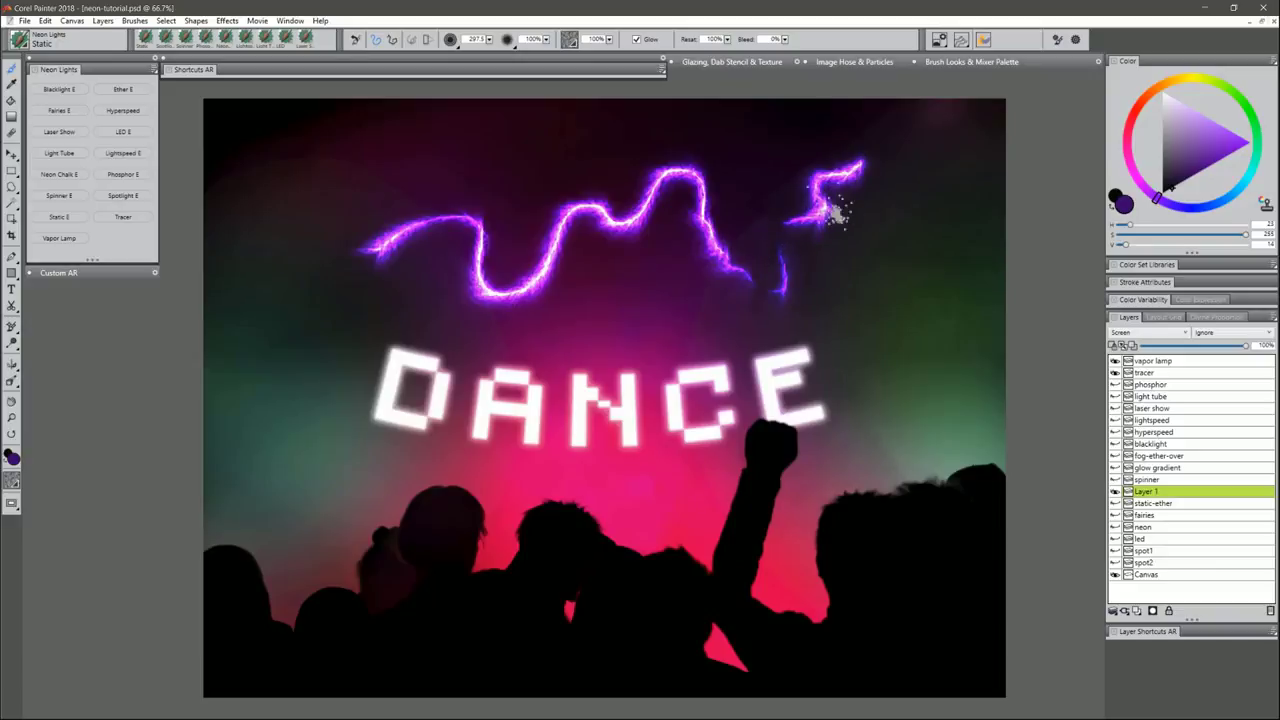
mouse_move(843, 212)
mouse_down()
mouse_move(888, 202)
mouse_move(813, 190)
mouse_move(805, 122)
mouse_up()
drag(630, 232, 612, 158)
- Dab small purple Static sparks around the lightning bolt and above the DANCE lettering
click(417, 181)
drag(428, 177, 451, 168)
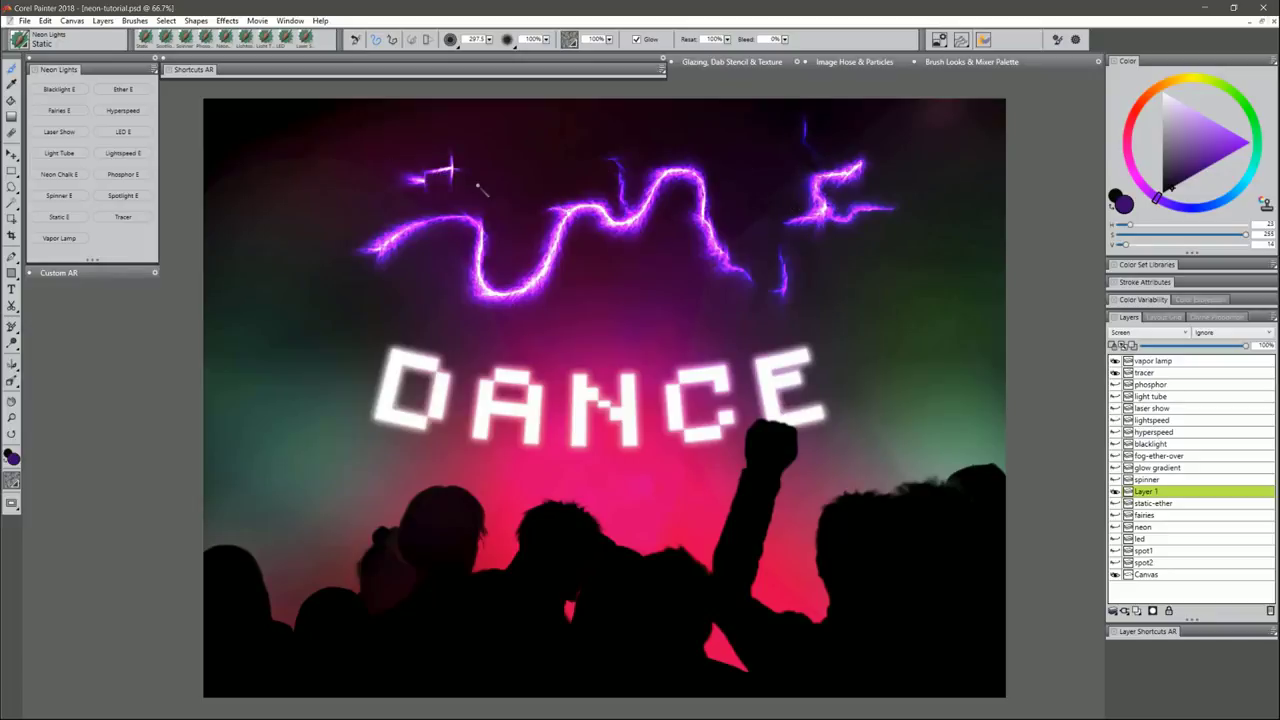
click(473, 184)
click(315, 229)
click(339, 184)
click(277, 300)
click(350, 288)
click(318, 350)
click(553, 321)
click(632, 329)
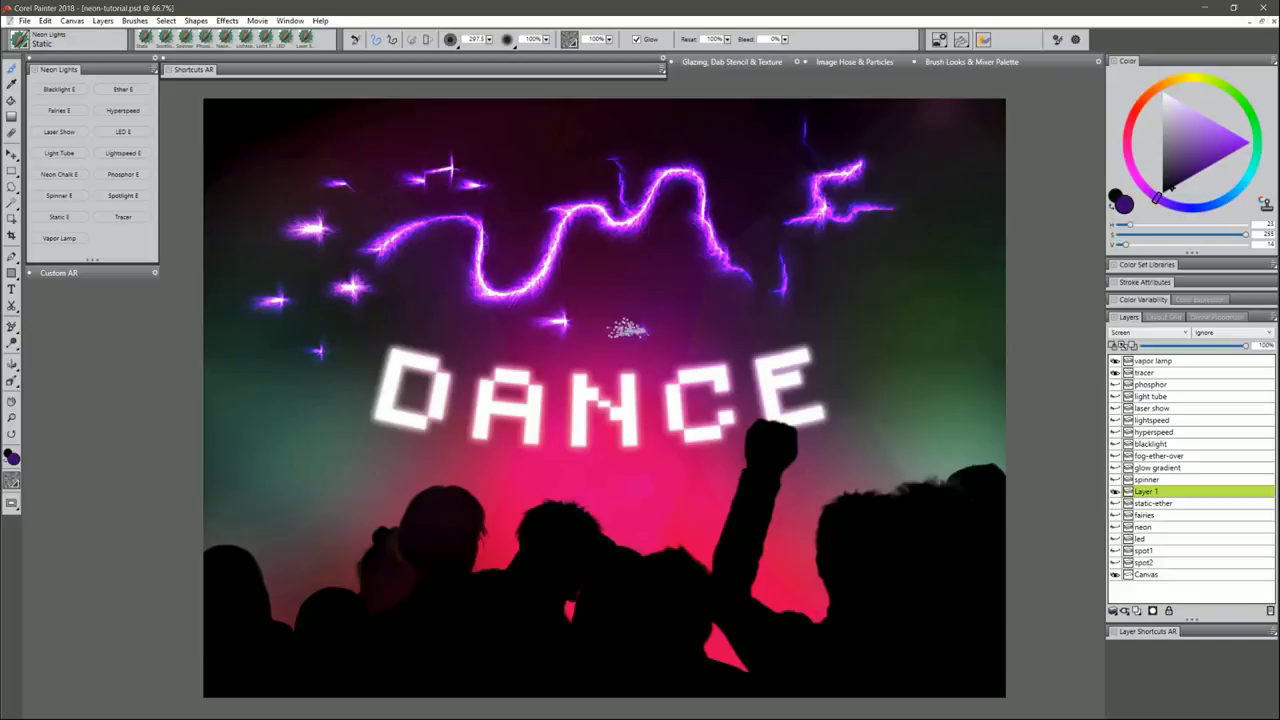
- Add more purple Static sparks above the letters N to E, plus short branching bolts at size 8 above and beside the E
click(660, 286)
click(686, 320)
click(815, 310)
mouse_move(857, 266)
mouse_down()
mouse_move(870, 303)
mouse_move(932, 238)
mouse_up()
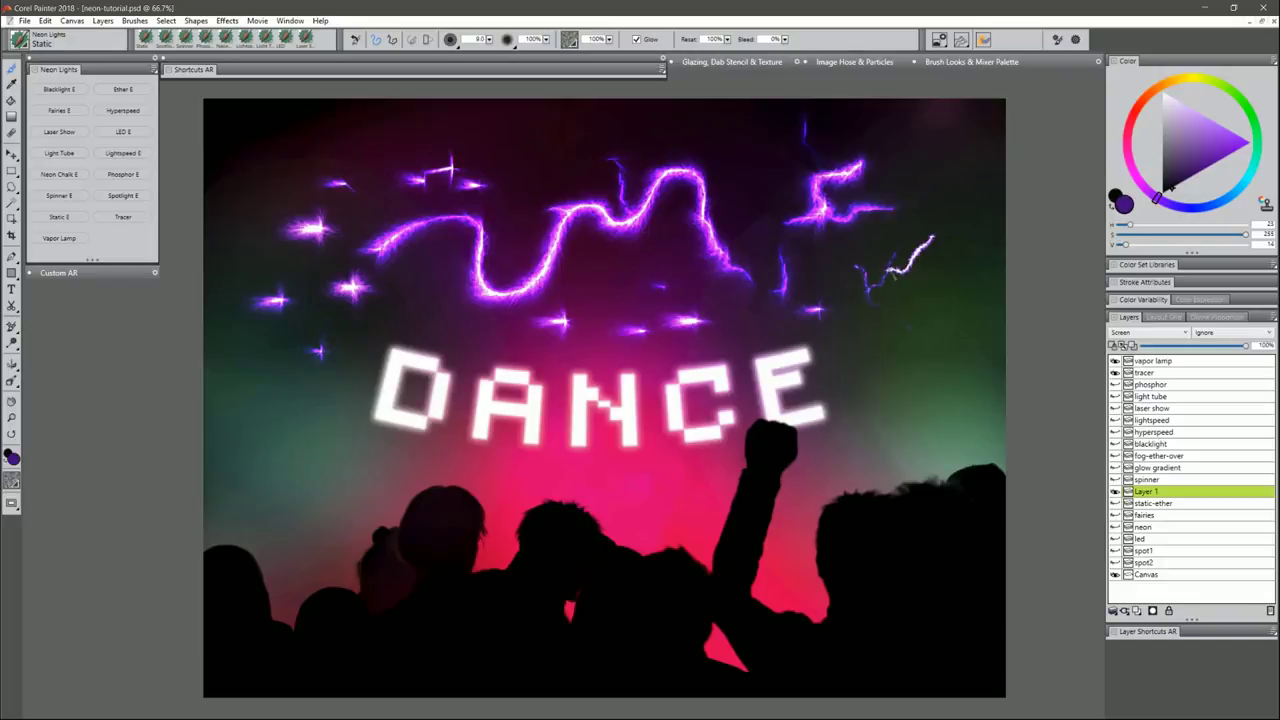
drag(862, 303, 868, 342)
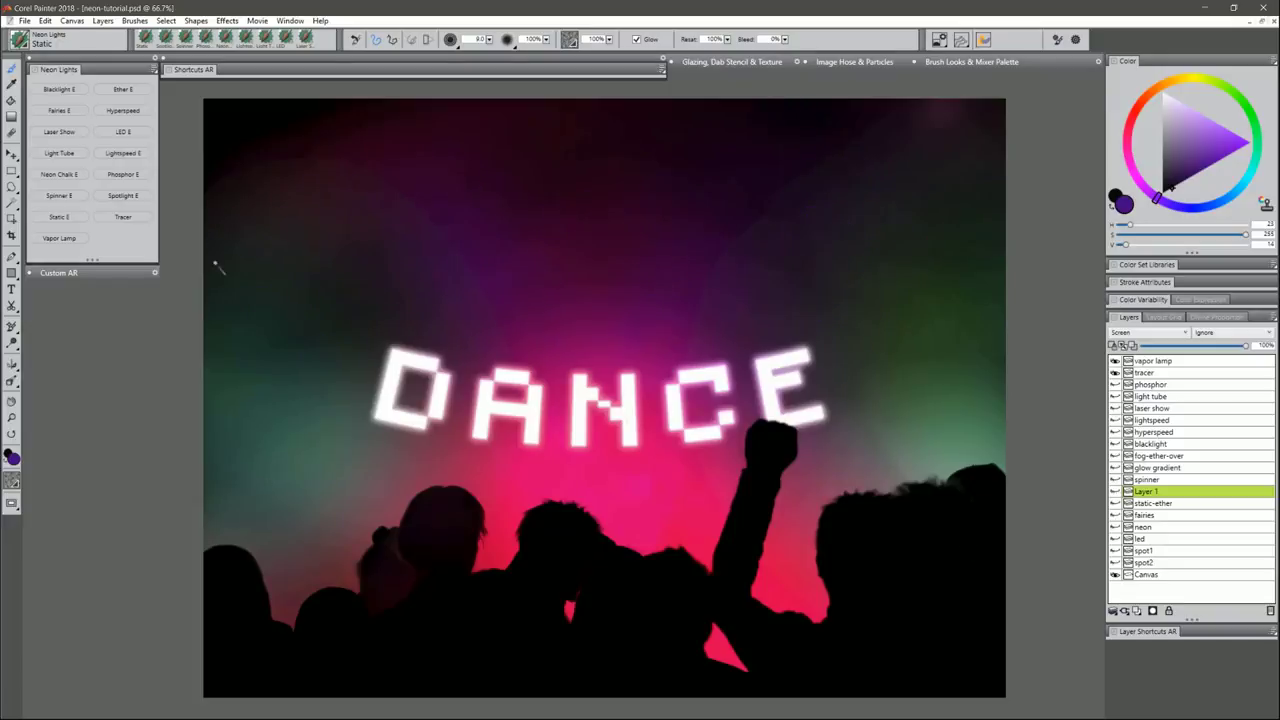
- Choose the Tracer brush, set a yellow hue, and paint one long wavy line above the lettering on the tracer layer
click(125, 218)
click(1175, 77)
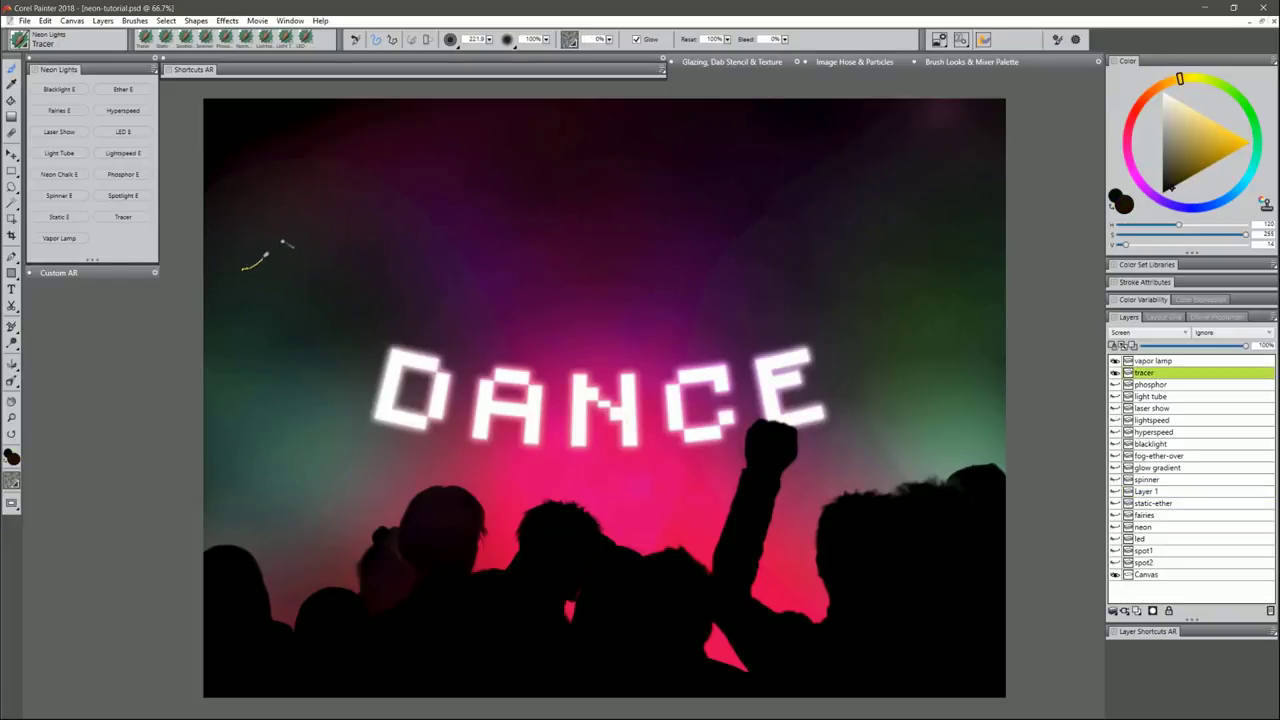
drag(283, 242, 323, 190)
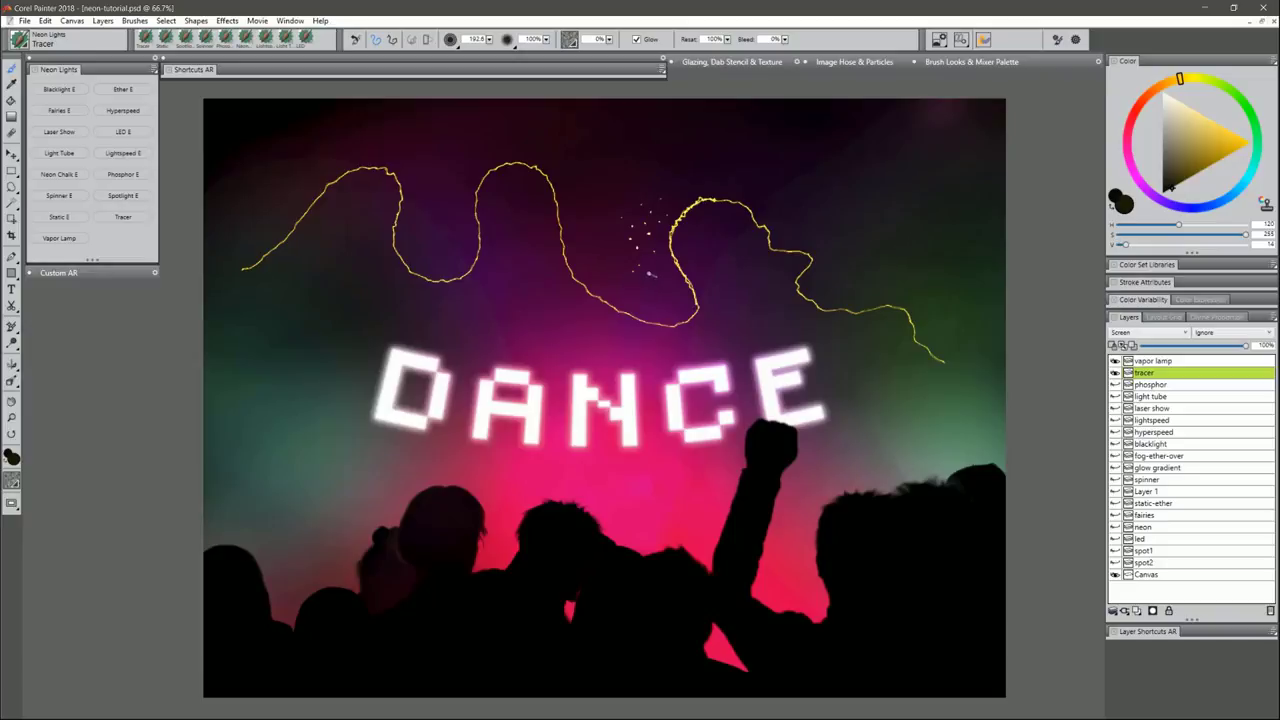
- With the Vapor Lamp brush in teal green, paint scattered orbs, a zigzag trail and a horizontal bar on the vapor lamp layer
click(62, 238)
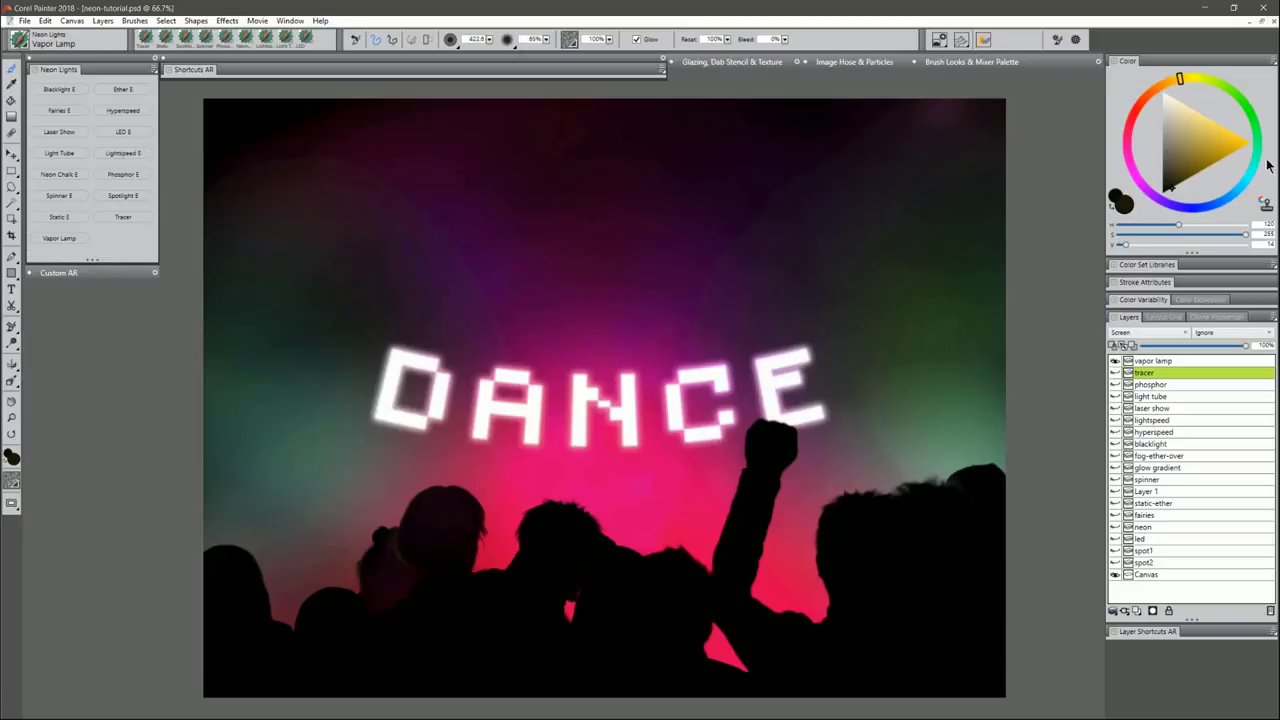
drag(1256, 176, 1258, 156)
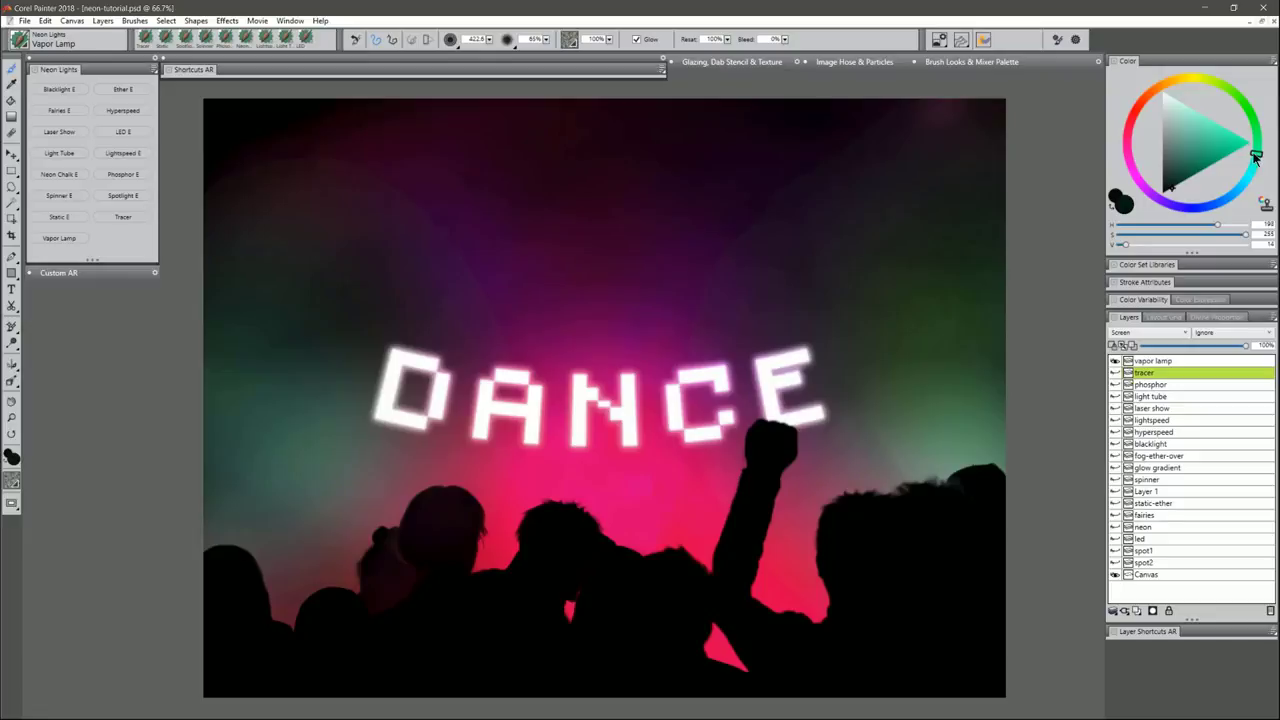
click(476, 231)
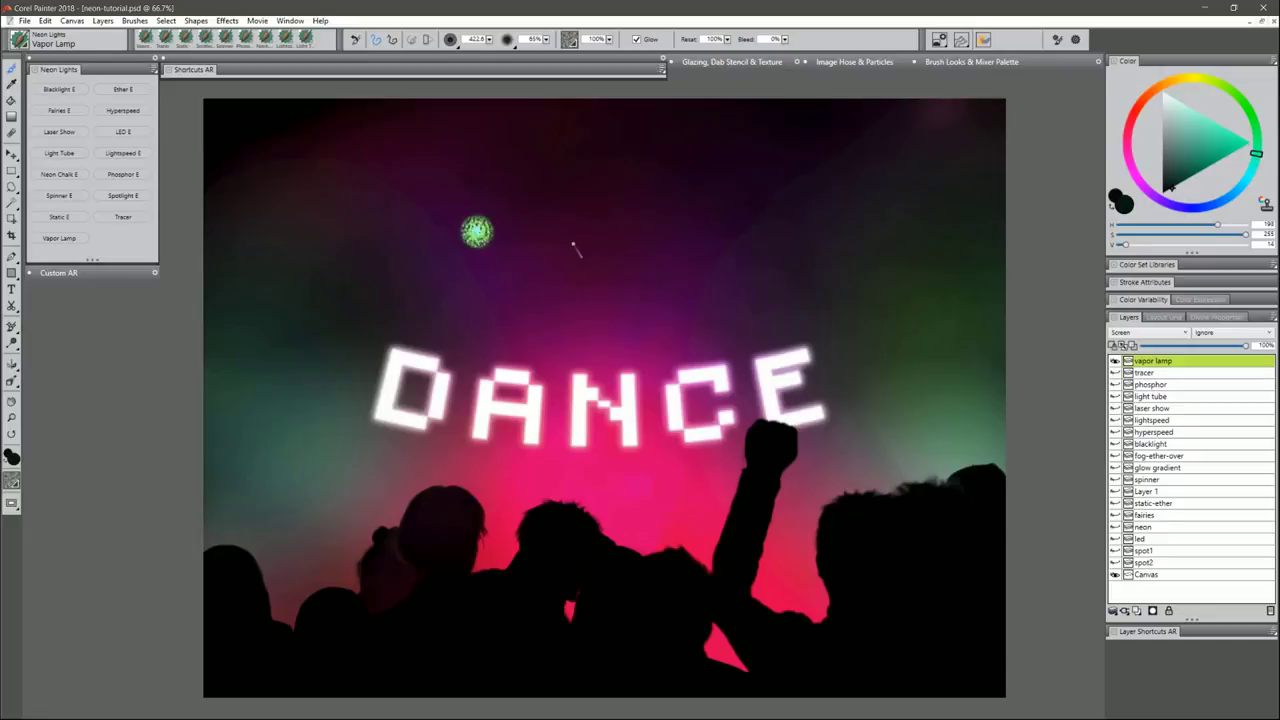
click(575, 247)
click(628, 231)
click(631, 267)
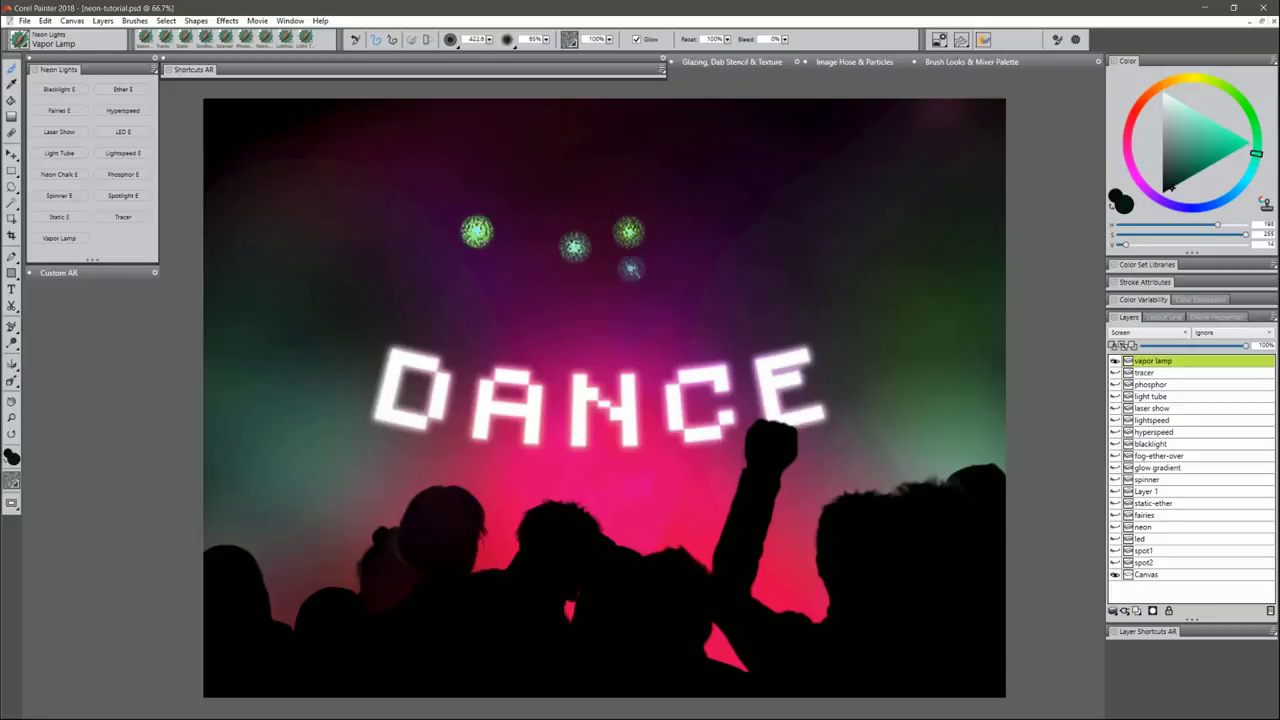
click(679, 254)
click(723, 227)
mouse_move(607, 180)
mouse_down()
mouse_move(658, 164)
mouse_move(677, 188)
mouse_move(747, 169)
mouse_move(745, 194)
mouse_move(805, 185)
mouse_move(798, 210)
mouse_move(891, 237)
mouse_up()
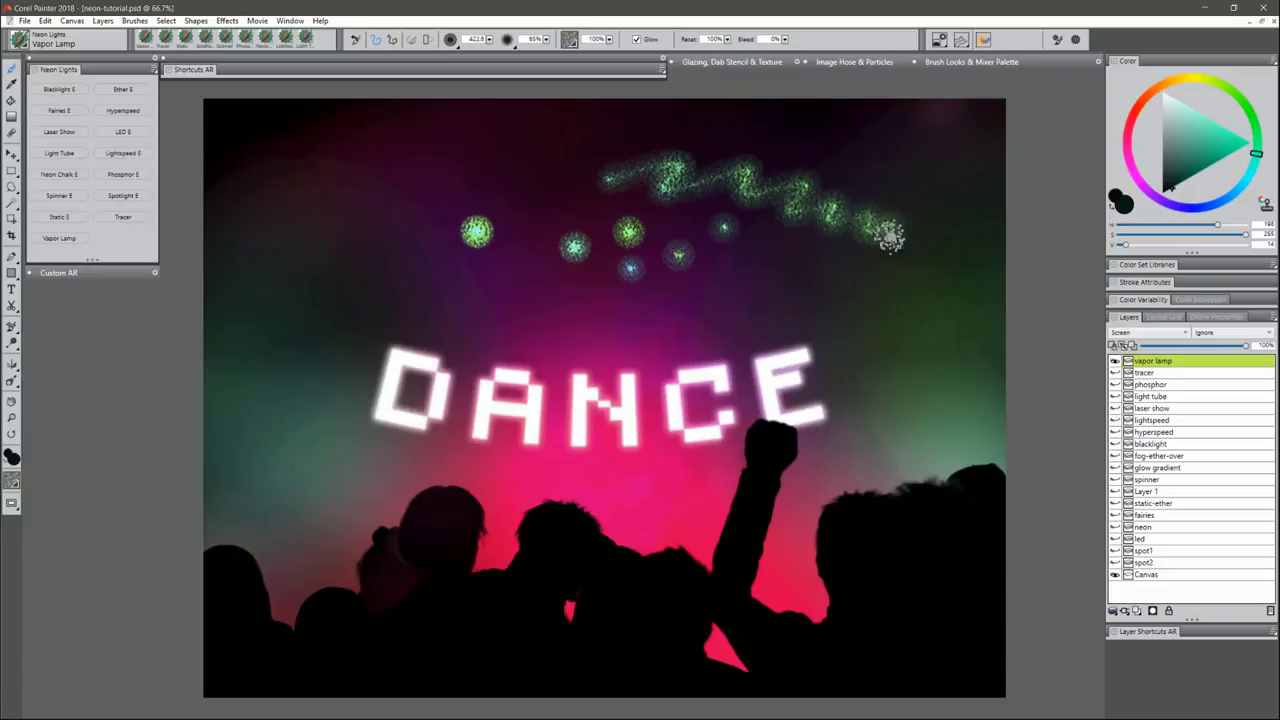
mouse_move(565, 305)
mouse_down()
mouse_move(646, 304)
mouse_move(530, 303)
mouse_move(660, 303)
mouse_move(548, 305)
mouse_move(630, 304)
mouse_up()
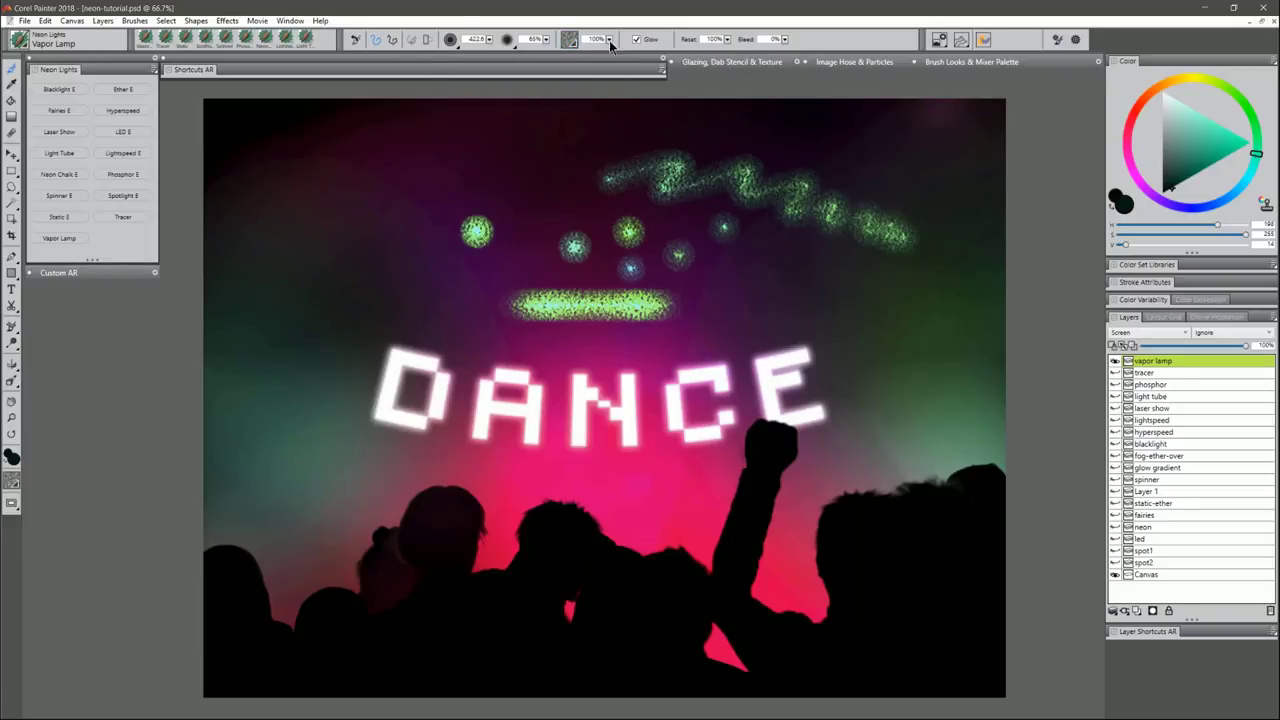
- Set the Vapor Lamp grain to 0% and dab an arc of orbs above the letters D and A, plus two below it
drag(608, 40, 572, 48)
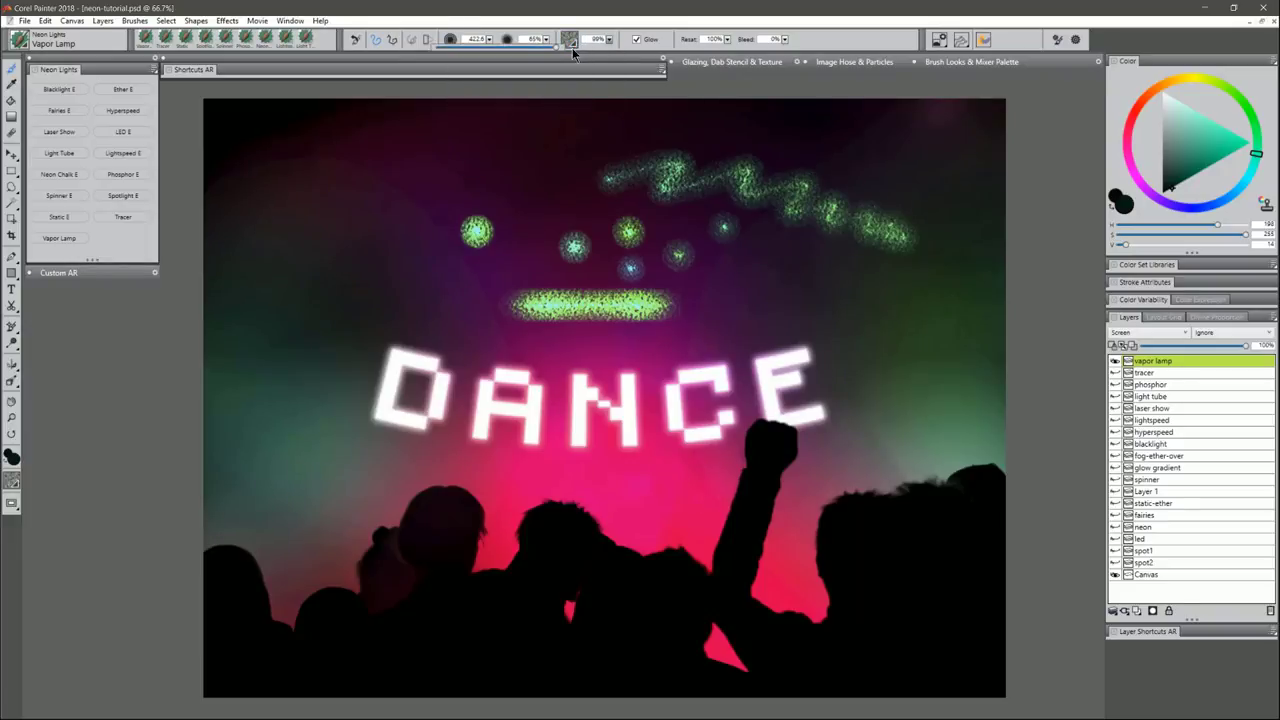
click(393, 229)
click(425, 202)
click(468, 185)
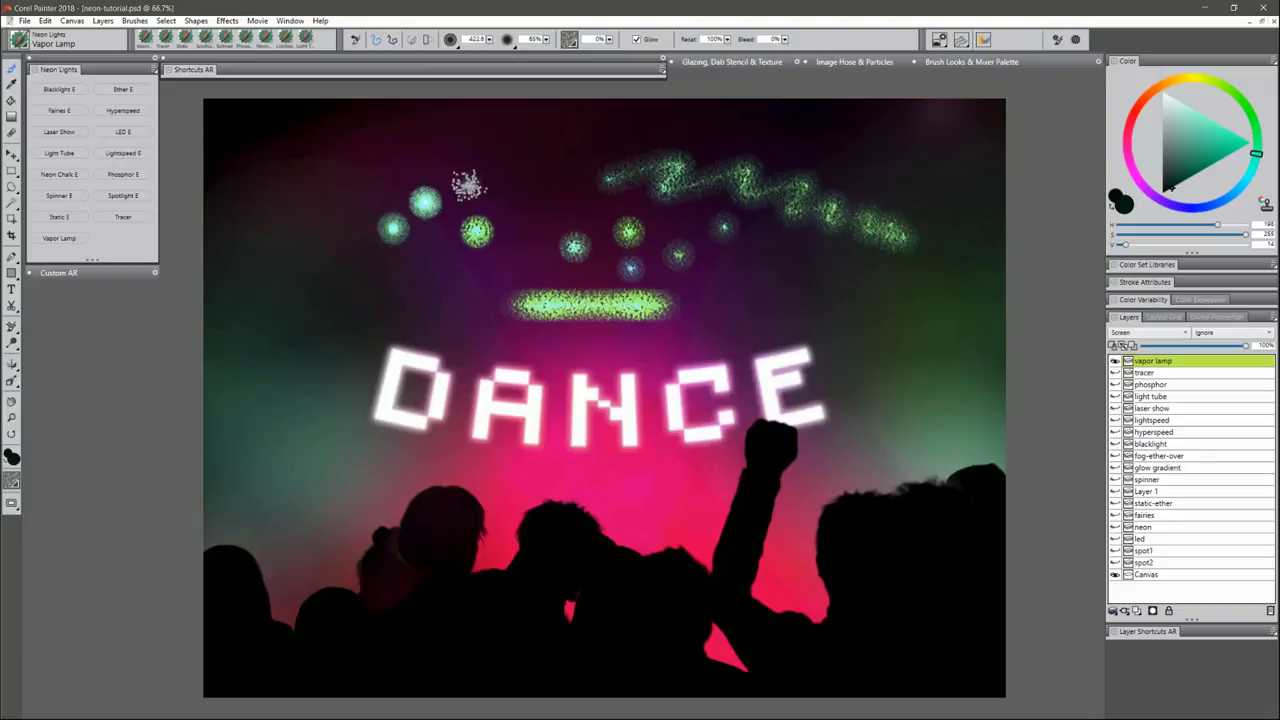
click(522, 190)
click(562, 178)
click(525, 233)
click(546, 244)
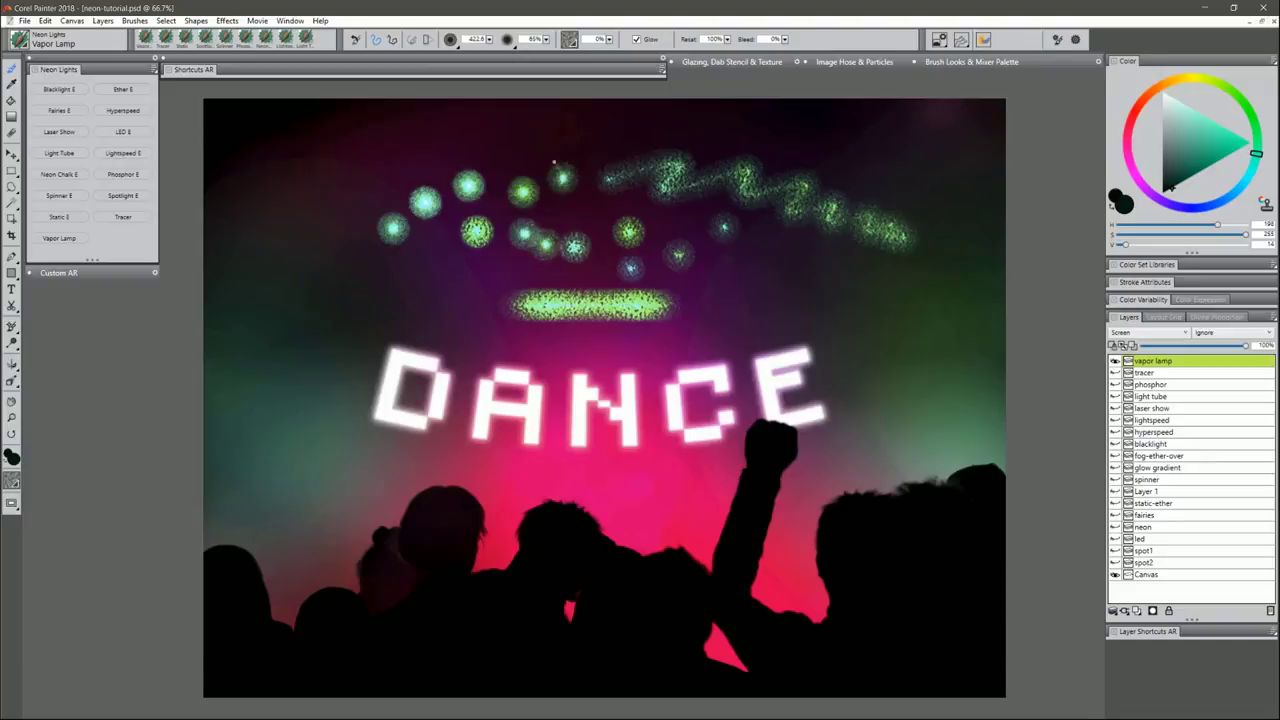
- Set the brush grain back to 100% and select the Pebble Board paper texture
drag(571, 49, 594, 40)
click(94, 273)
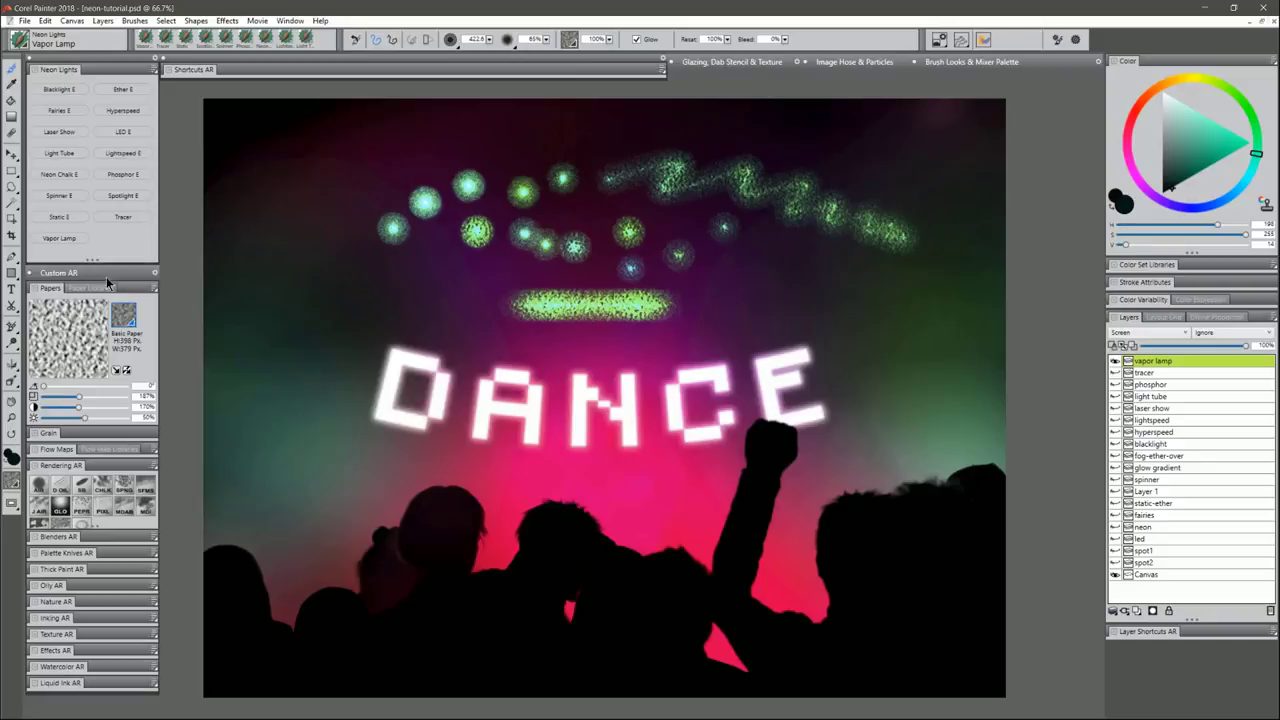
click(123, 317)
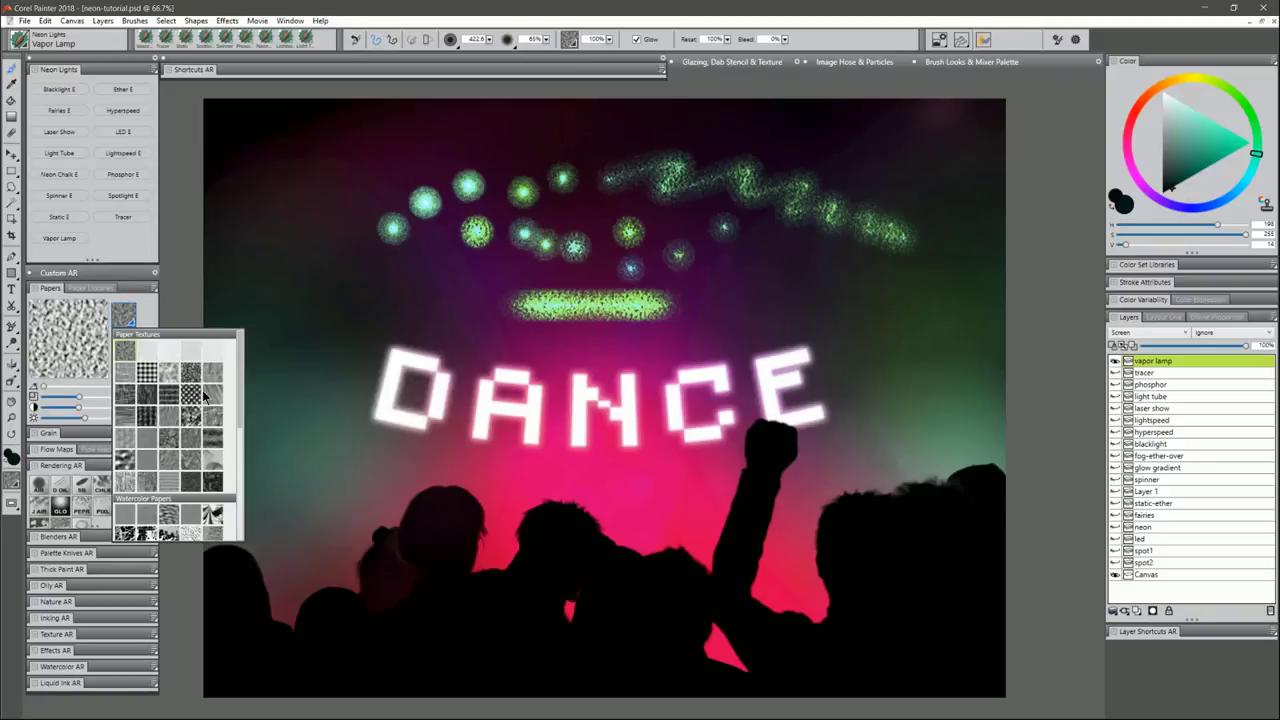
click(129, 465)
- Dab a cluster of Vapor Lamp orbs with the Pebble Board texture above the letters D and A
click(324, 269)
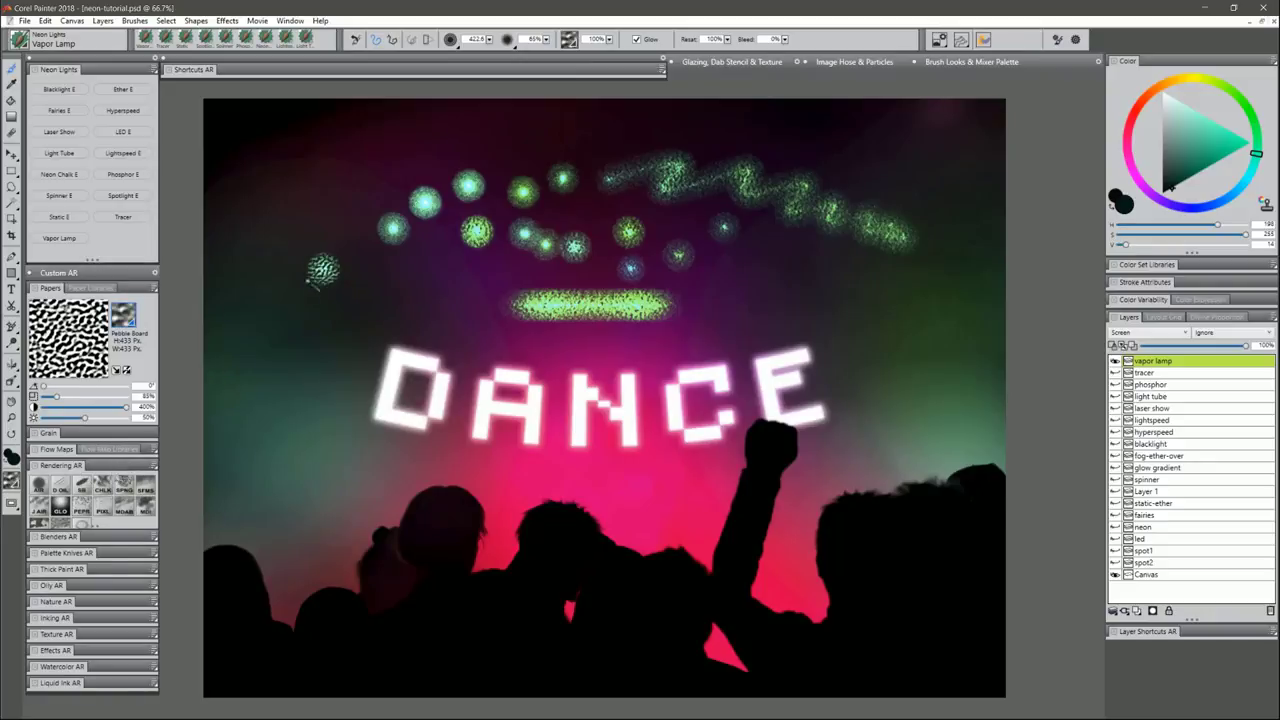
click(297, 300)
click(339, 306)
click(382, 272)
click(407, 295)
click(426, 270)
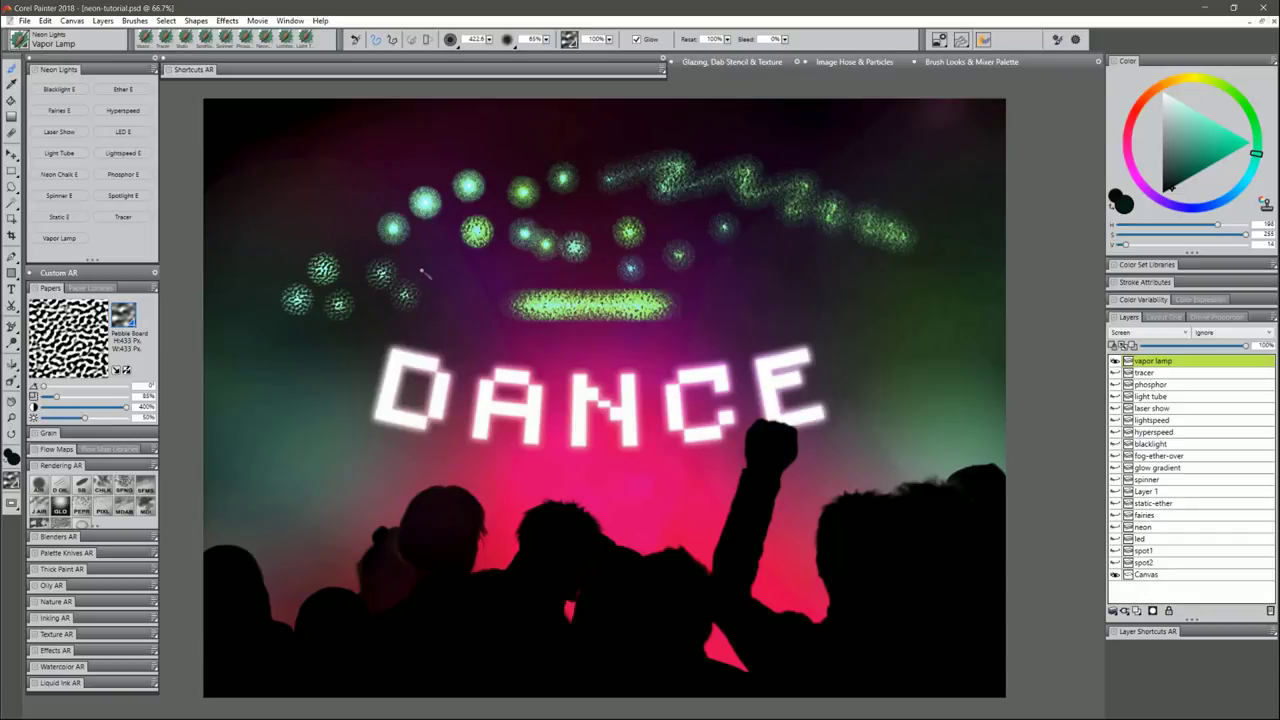
click(450, 289)
click(441, 318)
click(491, 274)
click(494, 329)
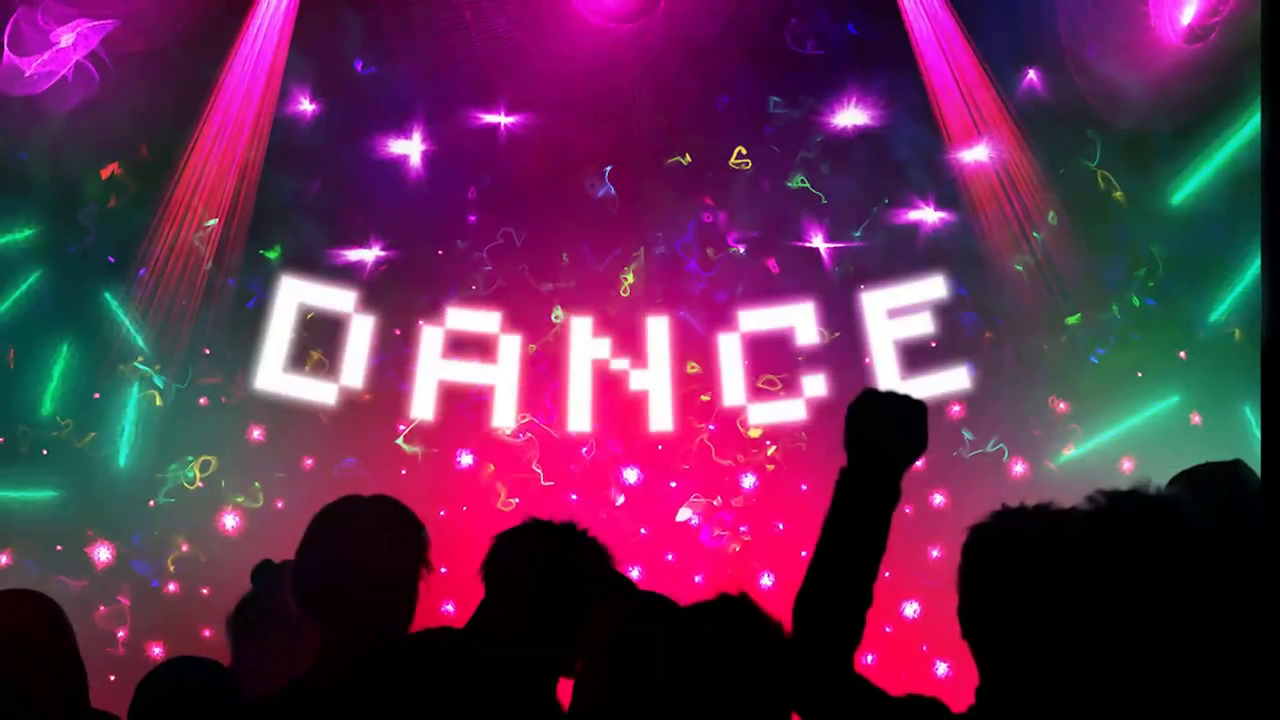